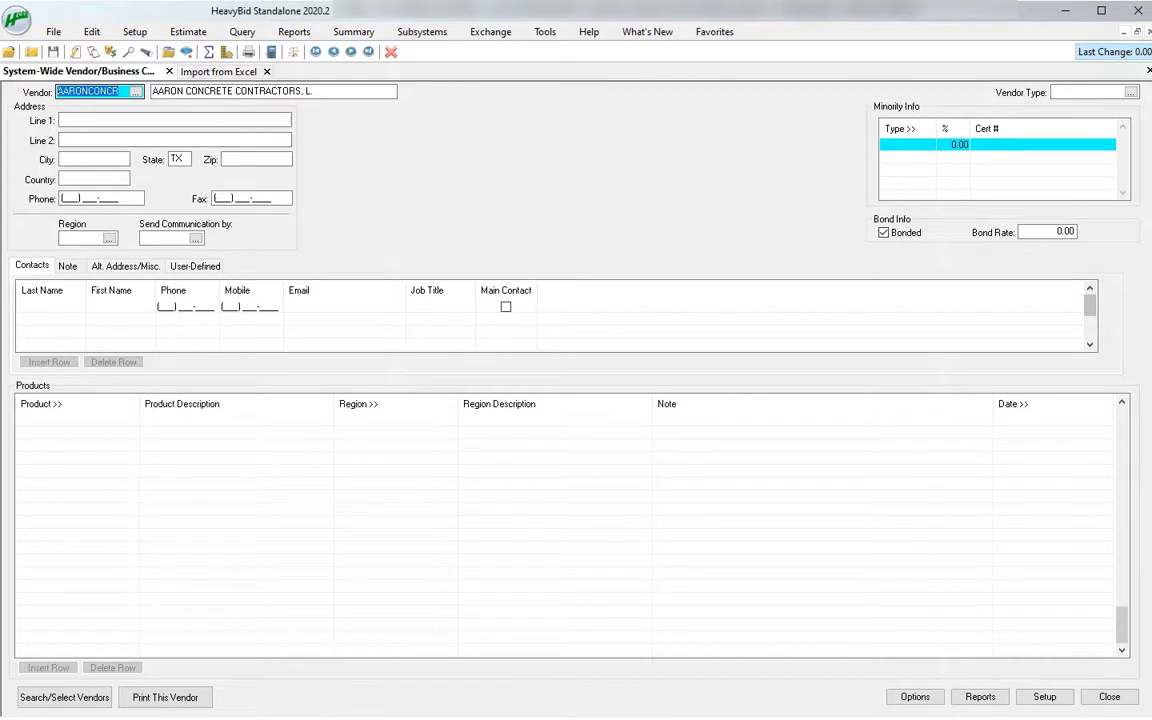
# - Look over the vendor's code, name and address fields, including address lines, city and country
pyautogui.moveTo(116, 92); pyautogui.dragTo(24, 100)
pyautogui.moveTo(368, 91); pyautogui.dragTo(154, 91)
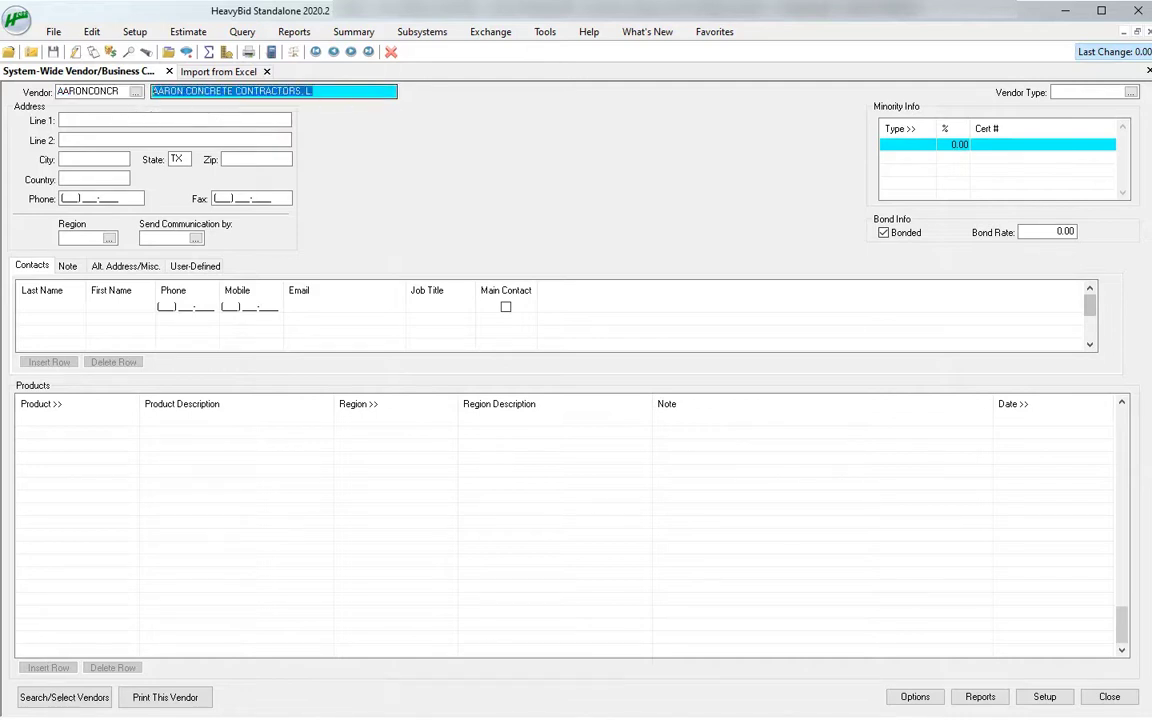
pyautogui.click(107, 120)
pyautogui.click(104, 139)
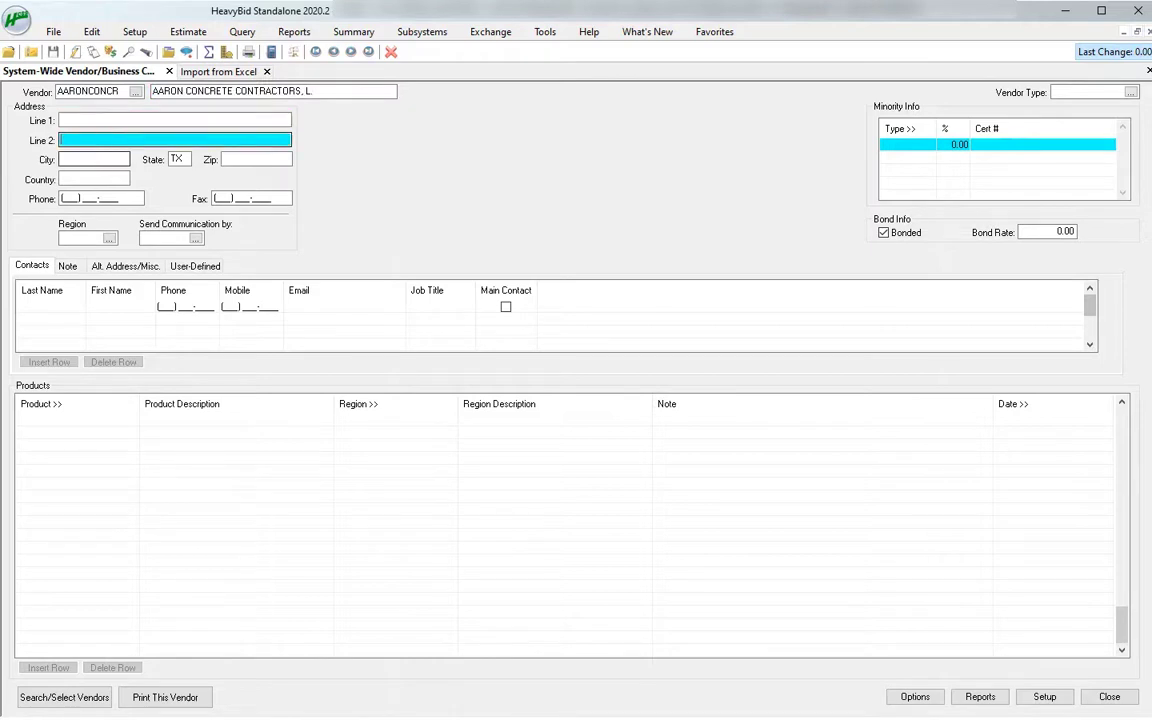
pyautogui.click(100, 159)
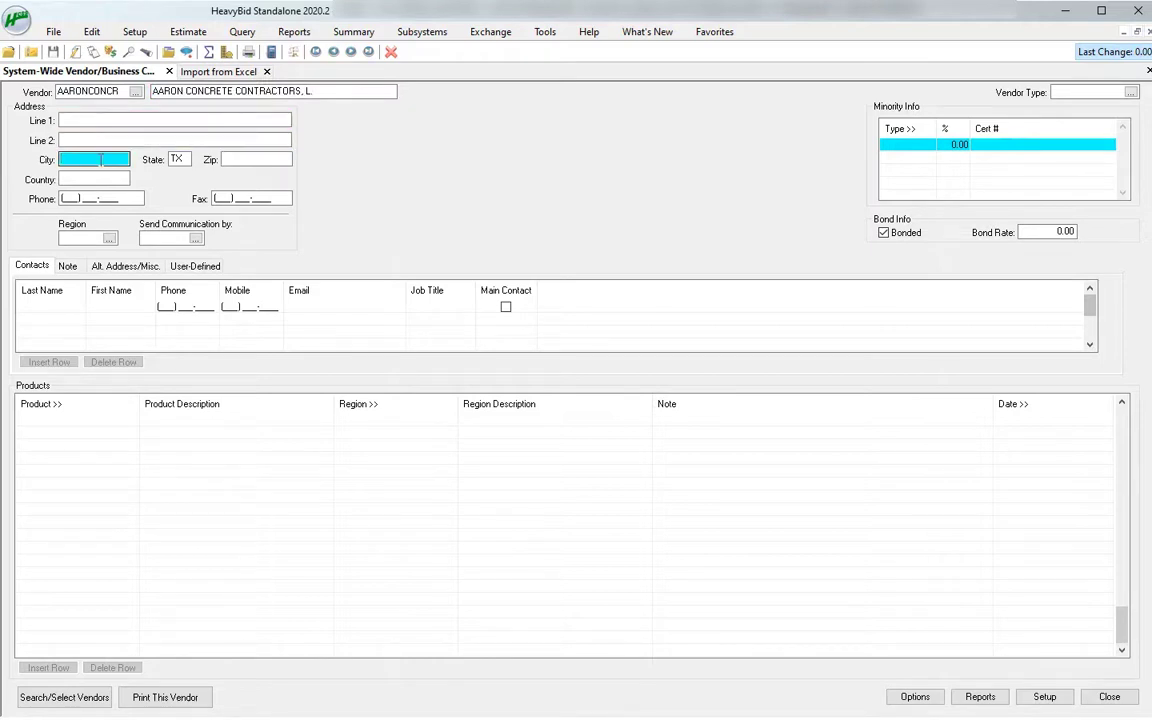
pyautogui.click(107, 177)
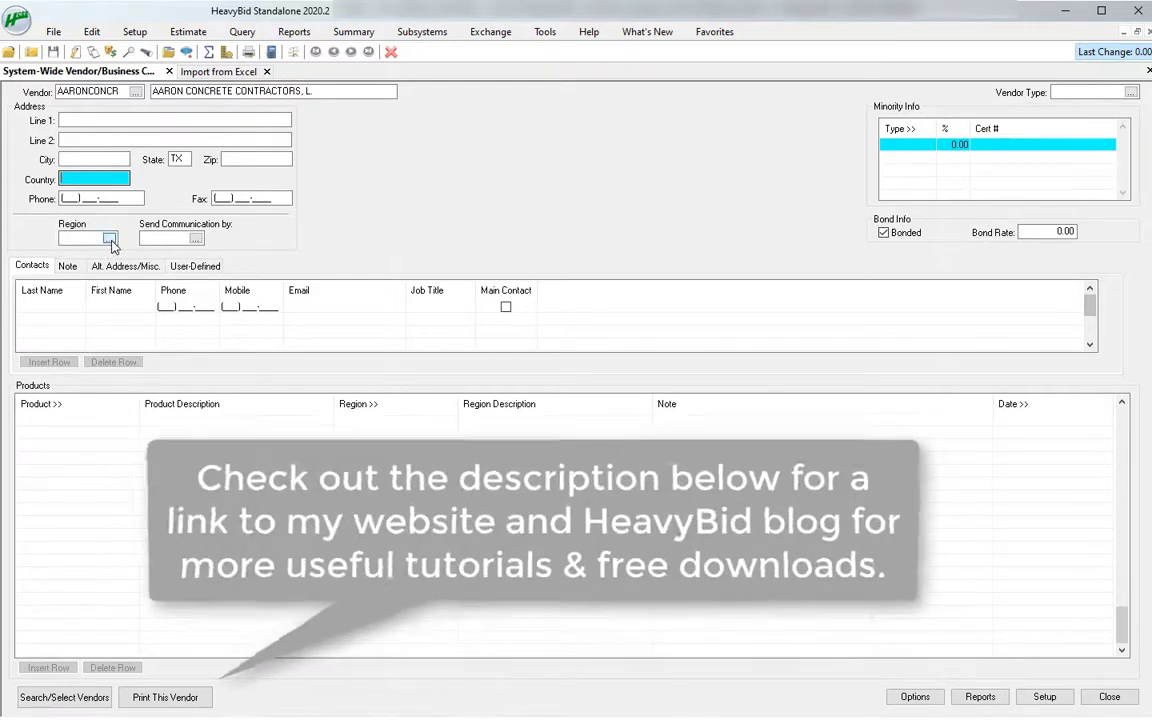
# - Check the choices available for the vendor's region and communication method without selecting any
pyautogui.click(110, 240)
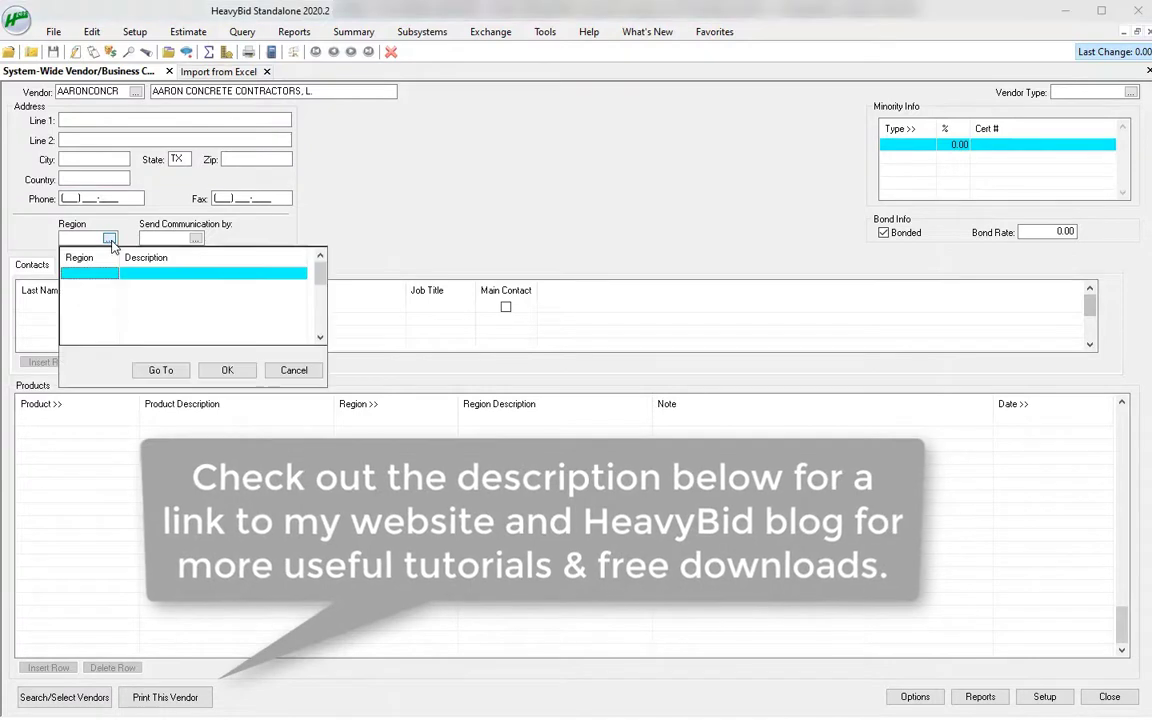
pyautogui.click(313, 375)
pyautogui.click(196, 240)
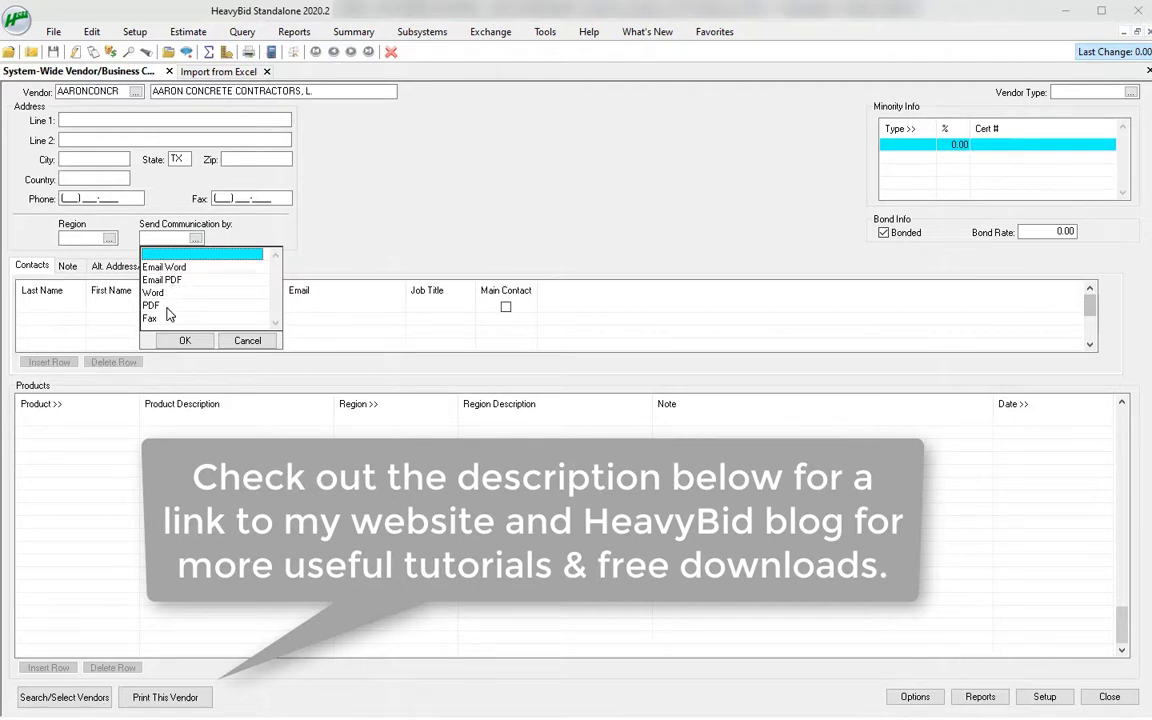
pyautogui.click(247, 340)
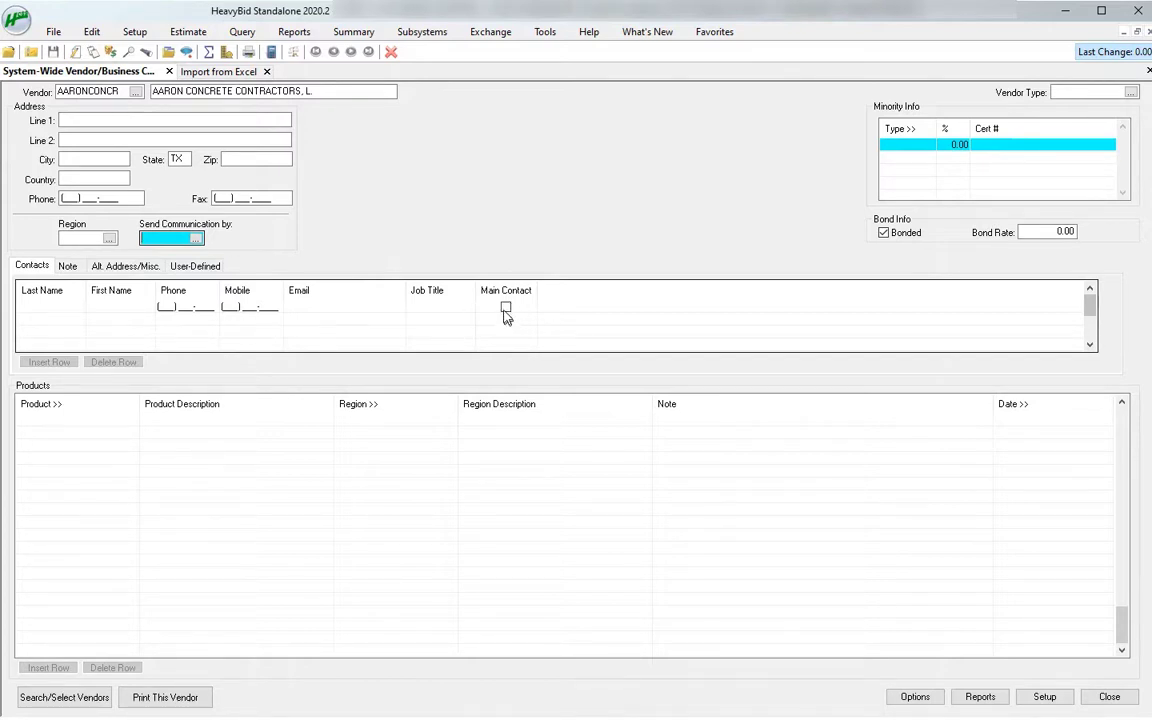
# - Examine the vendor's contact columns, note area, alternate address and miscellaneous codes, and user-defined fields
pyautogui.click(450, 306)
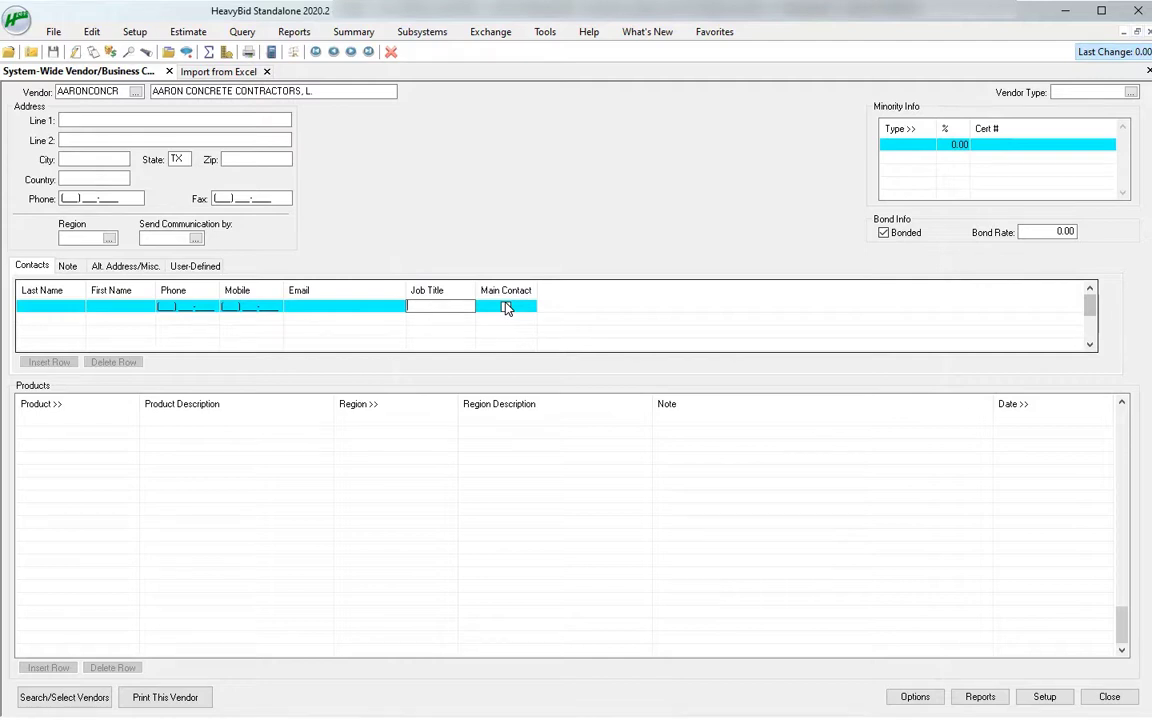
pyautogui.click(358, 32)
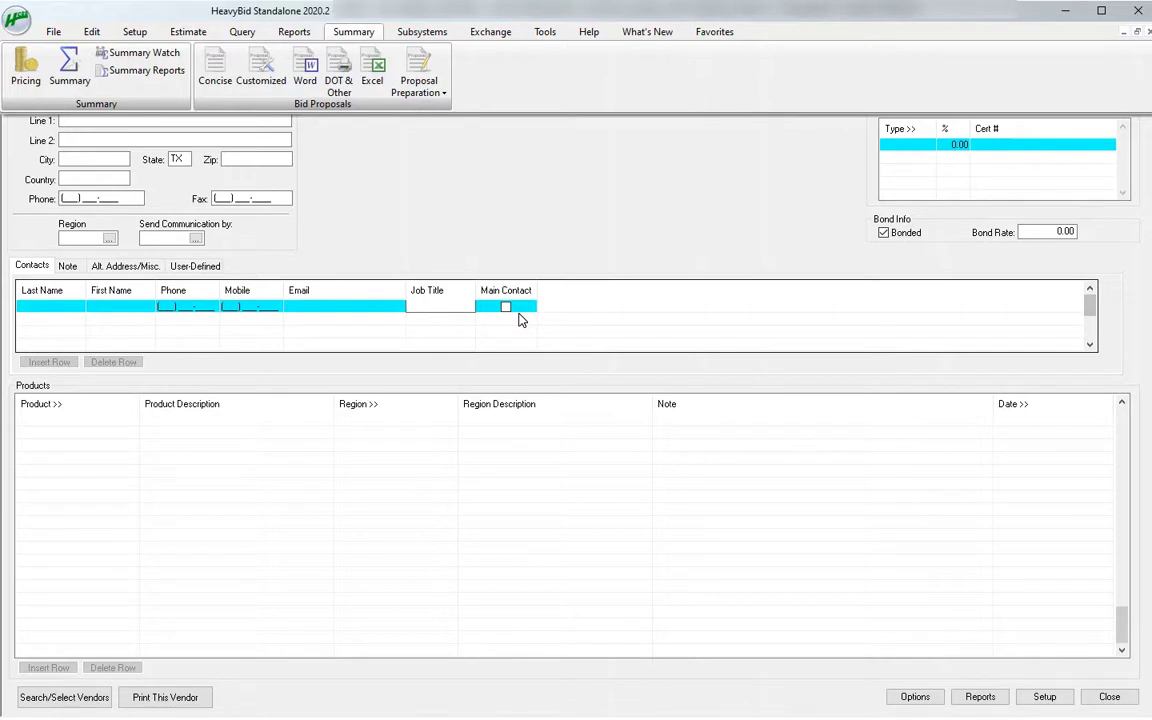
pyautogui.click(68, 267)
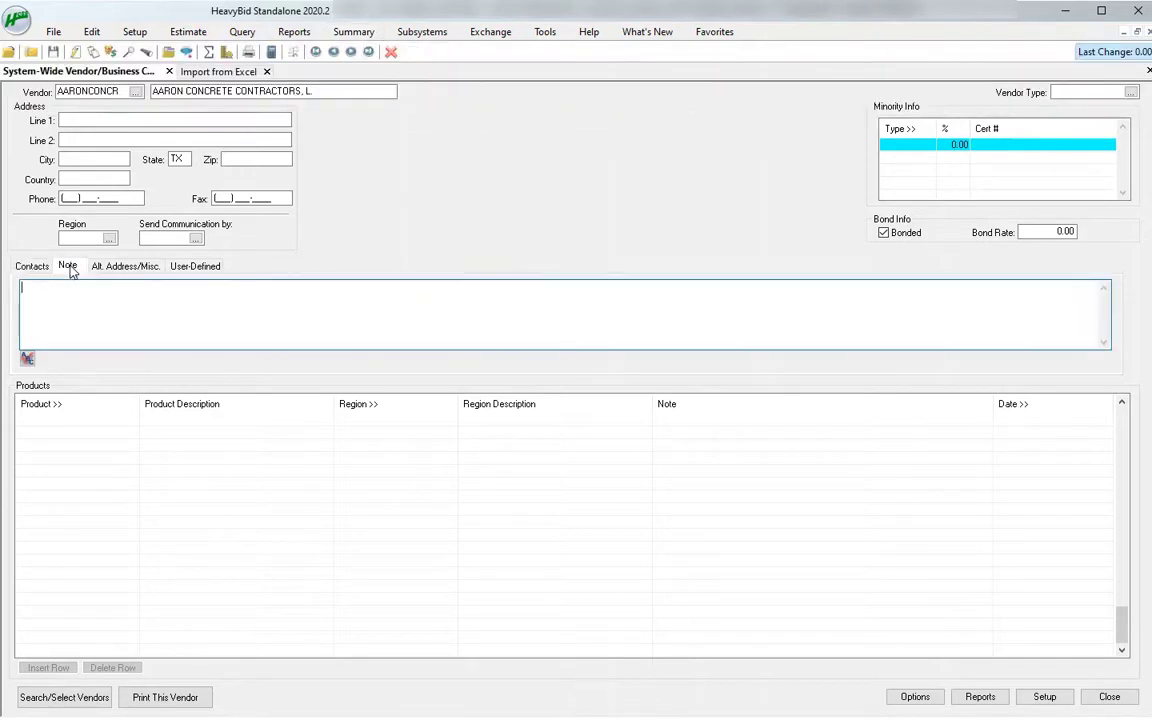
pyautogui.click(108, 267)
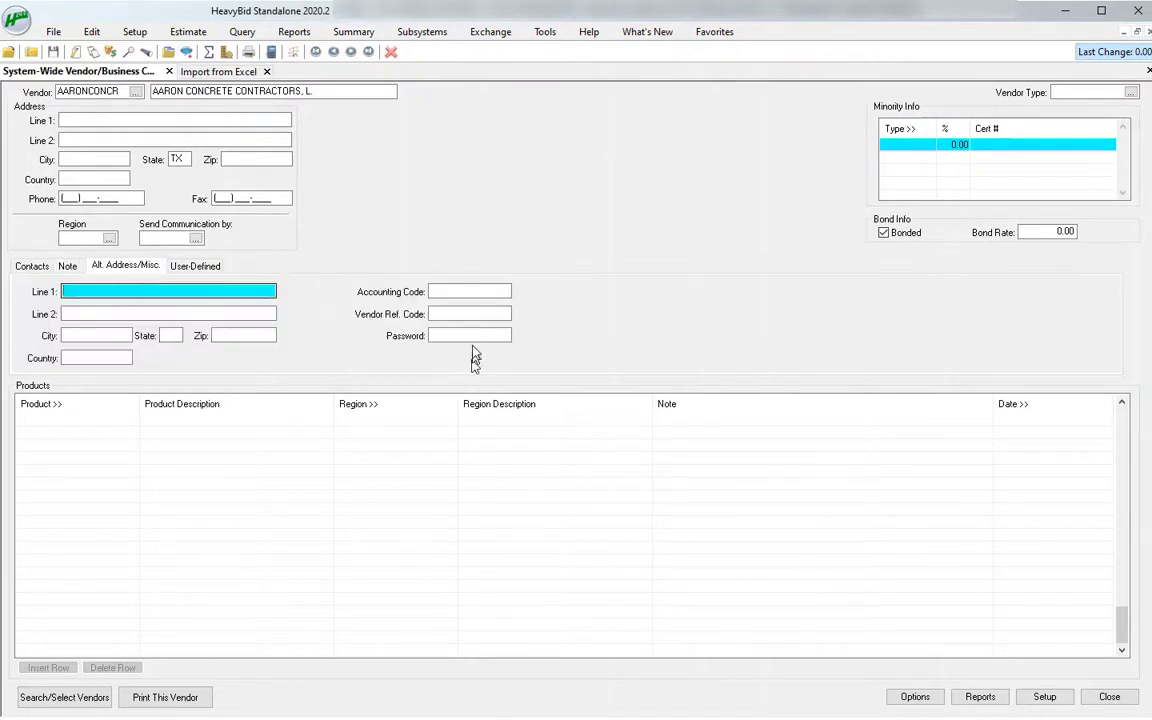
pyautogui.click(432, 292)
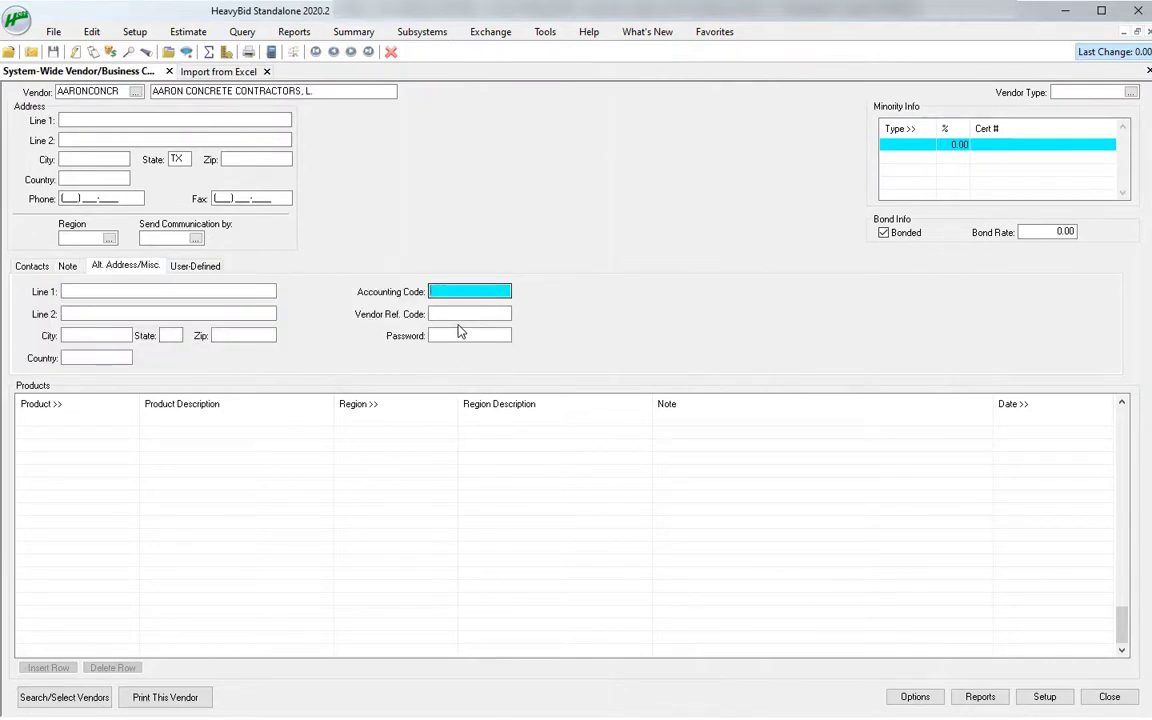
pyautogui.press('Tab')
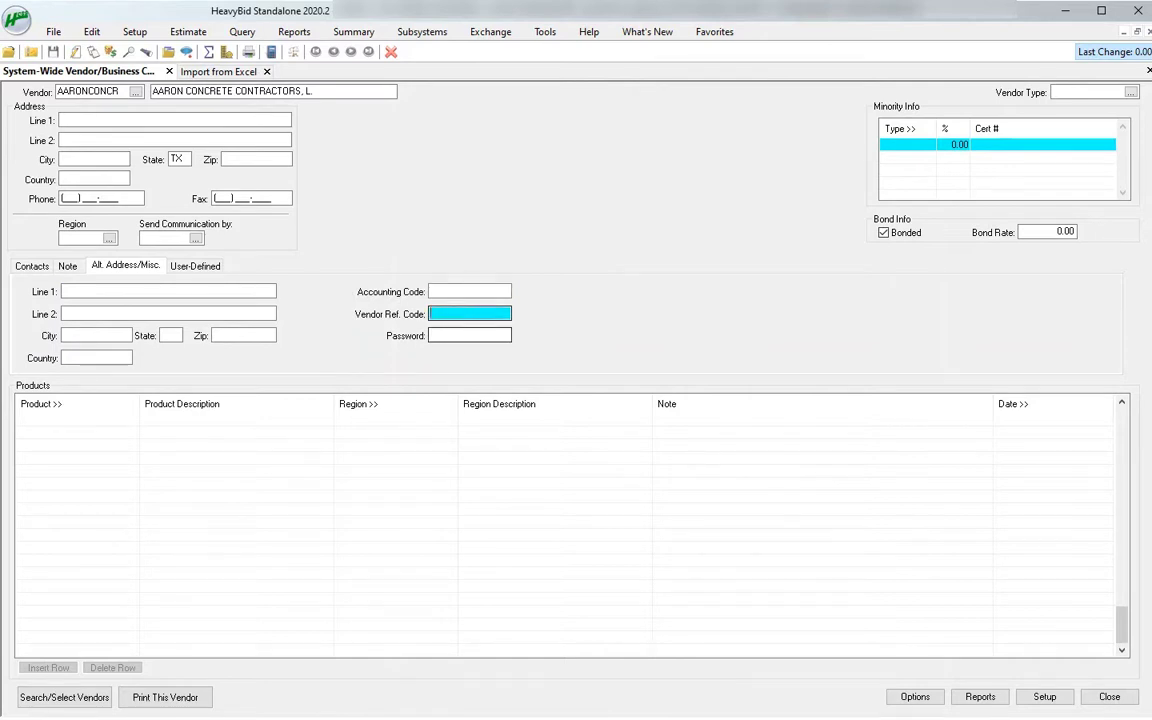
pyautogui.click(208, 267)
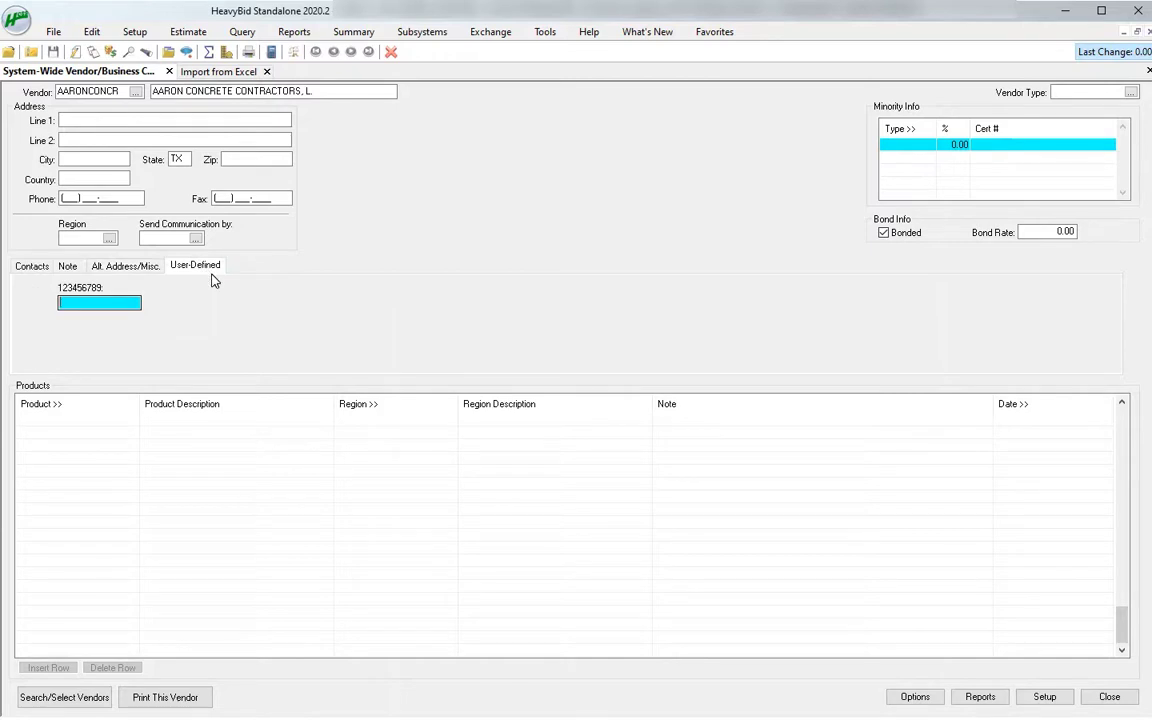
pyautogui.click(140, 265)
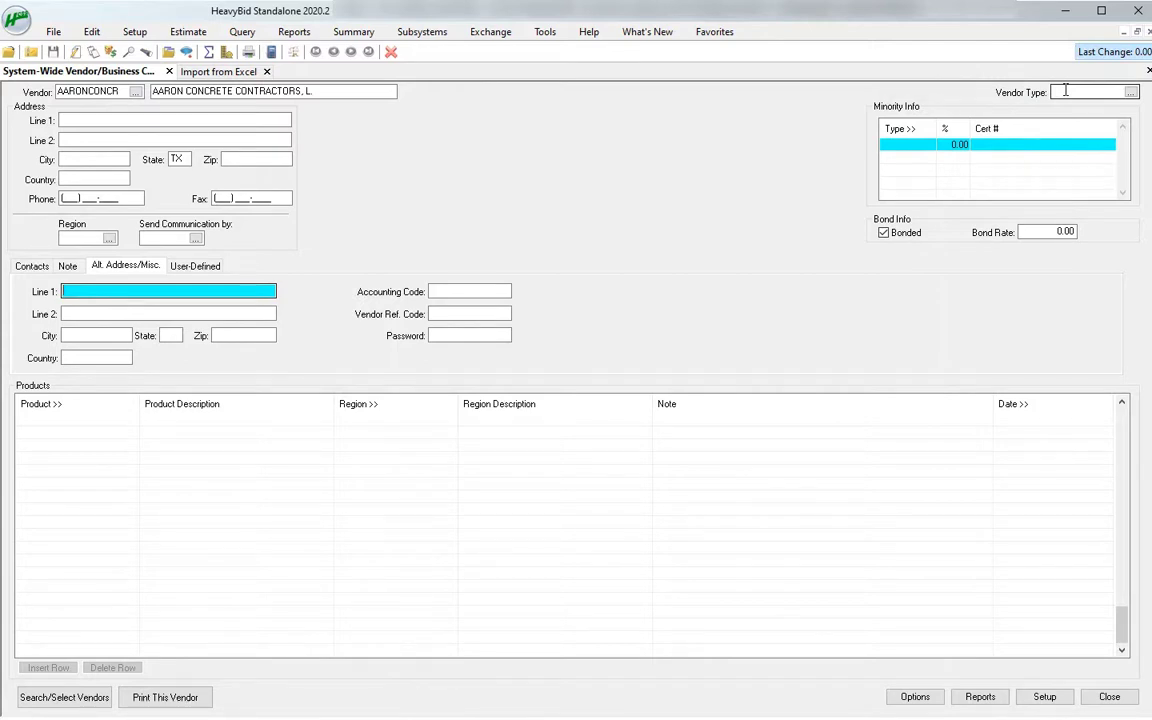
# - Review the available vendor types without choosing one, and inspect the minority information and product entry rows
pyautogui.click(1130, 92)
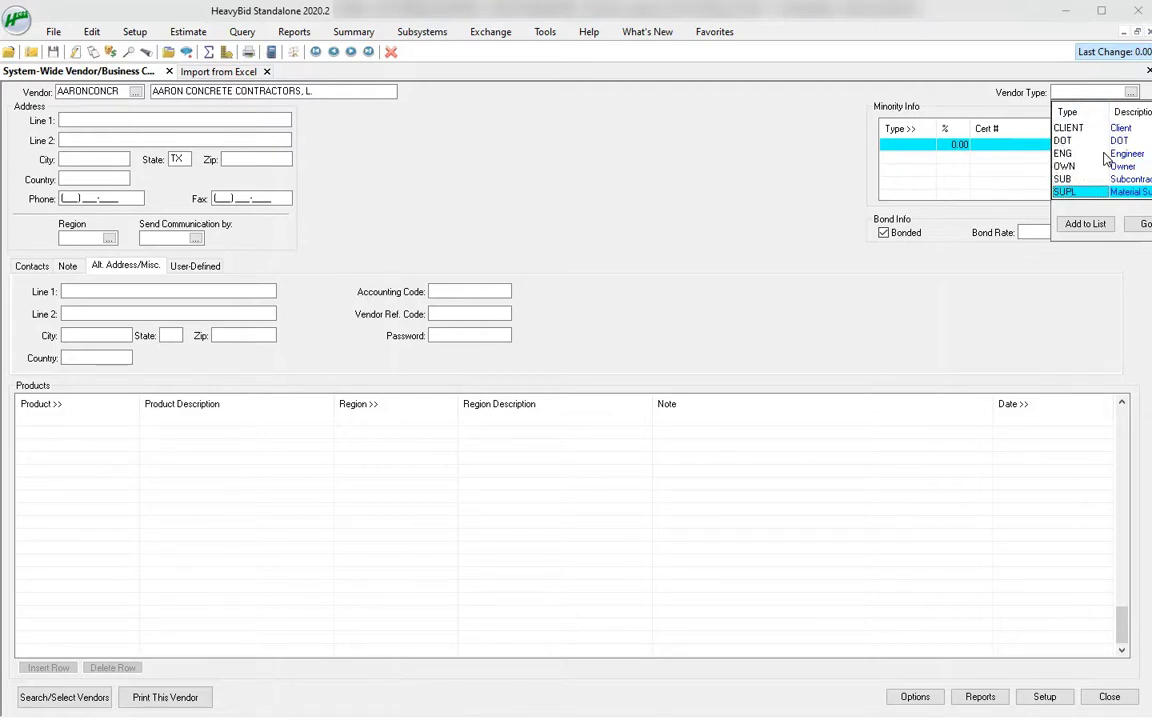
pyautogui.click(1146, 224)
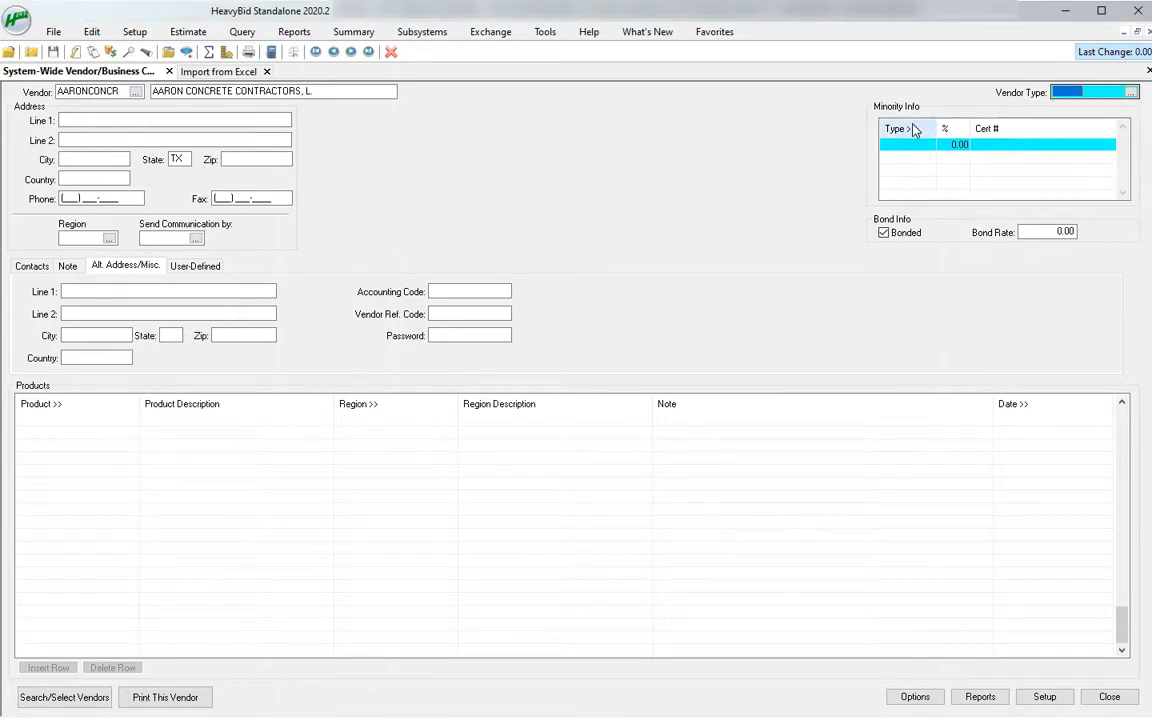
pyautogui.click(996, 146)
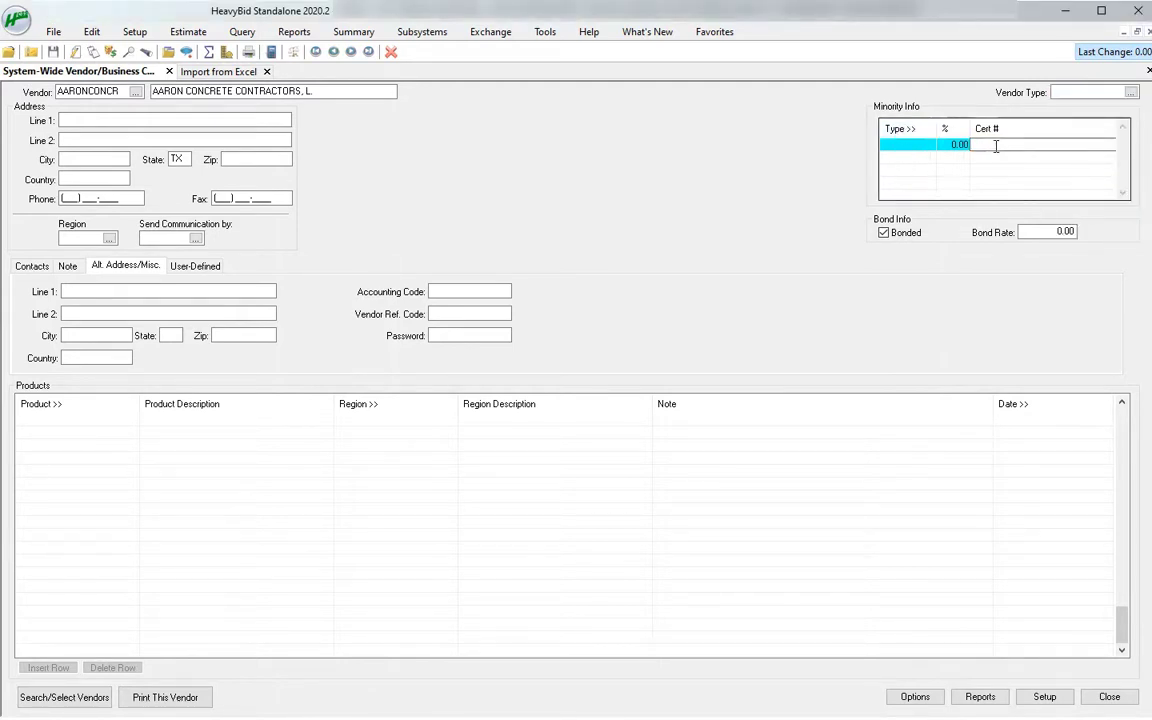
pyautogui.click(955, 144)
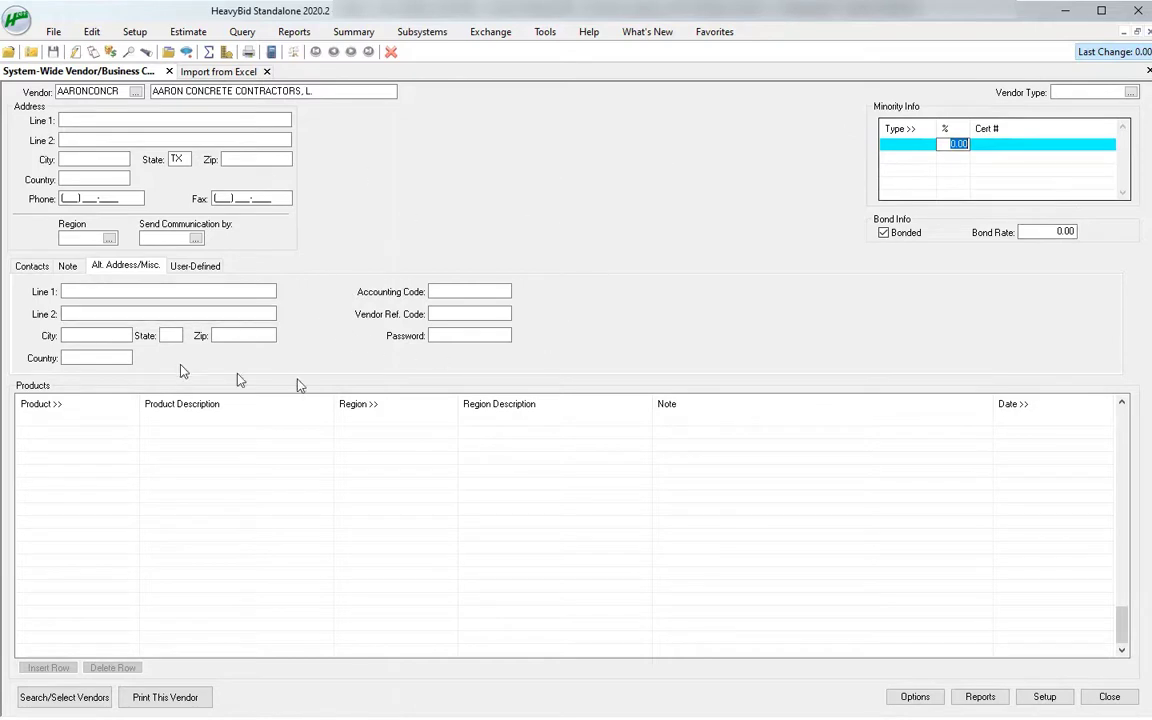
pyautogui.click(83, 419)
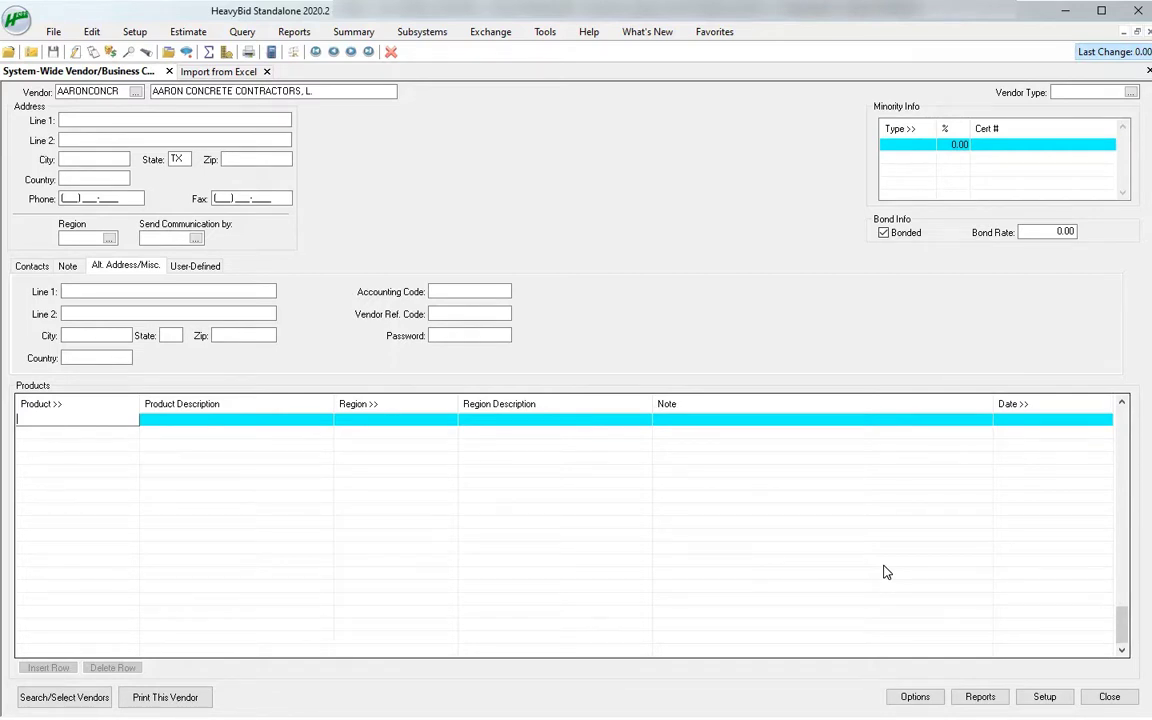
# - Open the vendor setup and examine the defined vendor types through the first blank row
pyautogui.click(1044, 696)
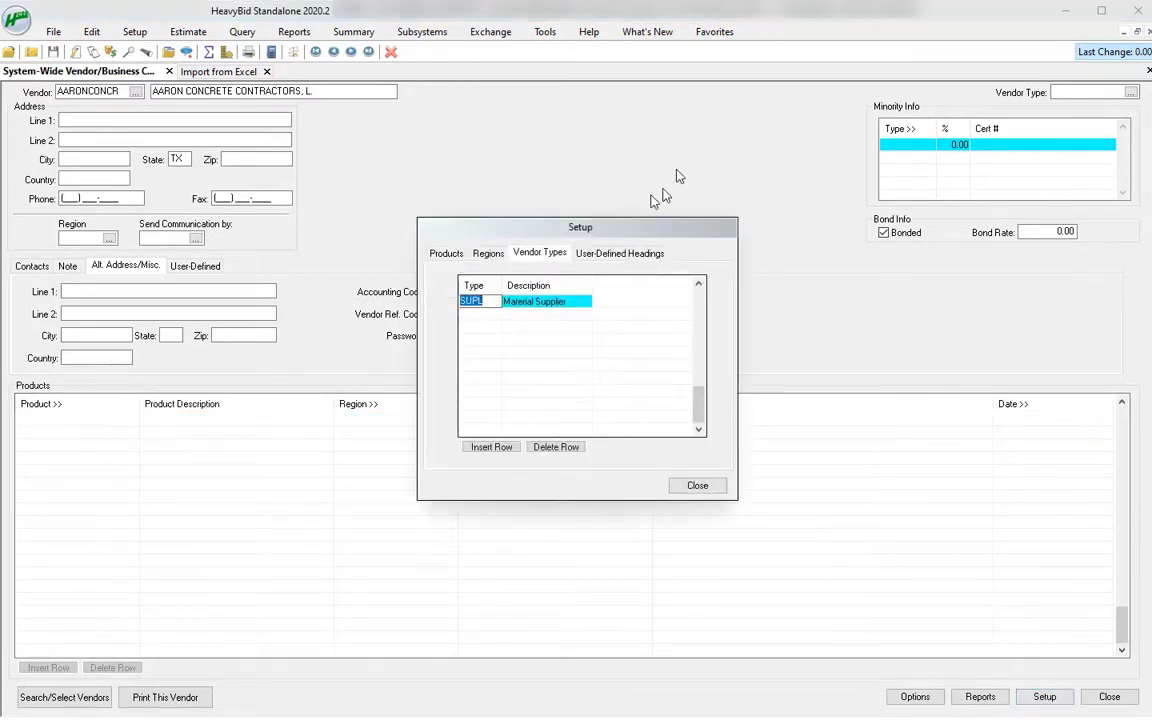
pyautogui.click(447, 254)
pyautogui.click(538, 256)
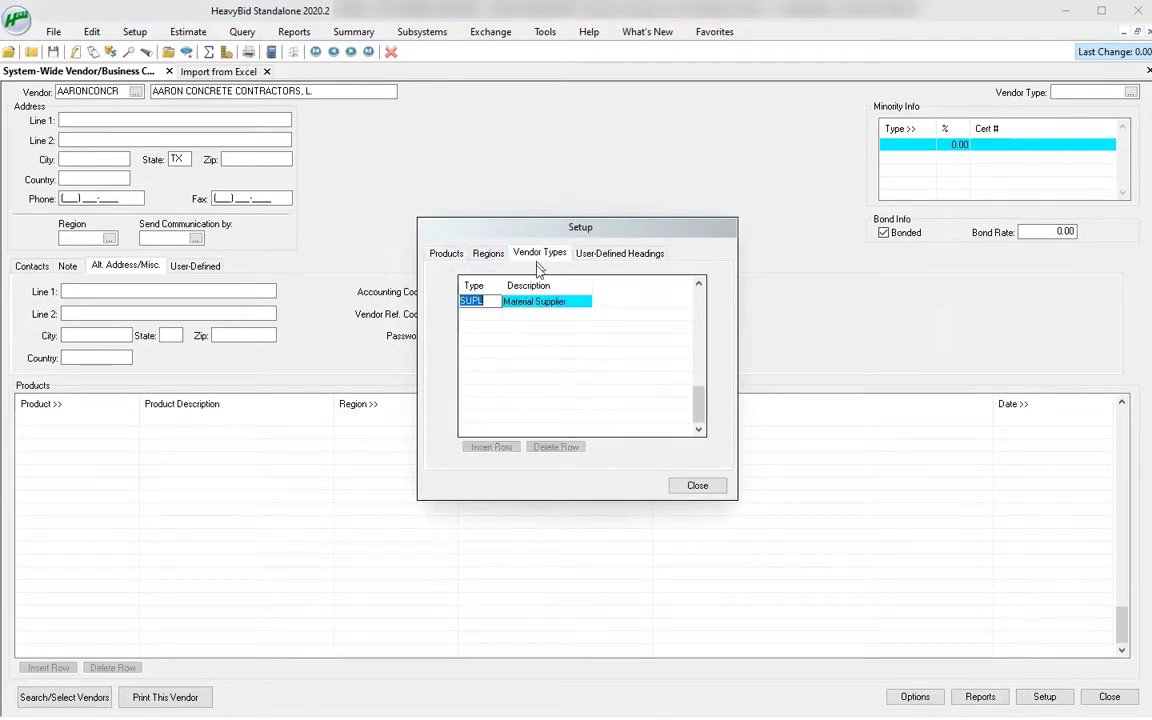
pyautogui.scroll(3, 506, 419)
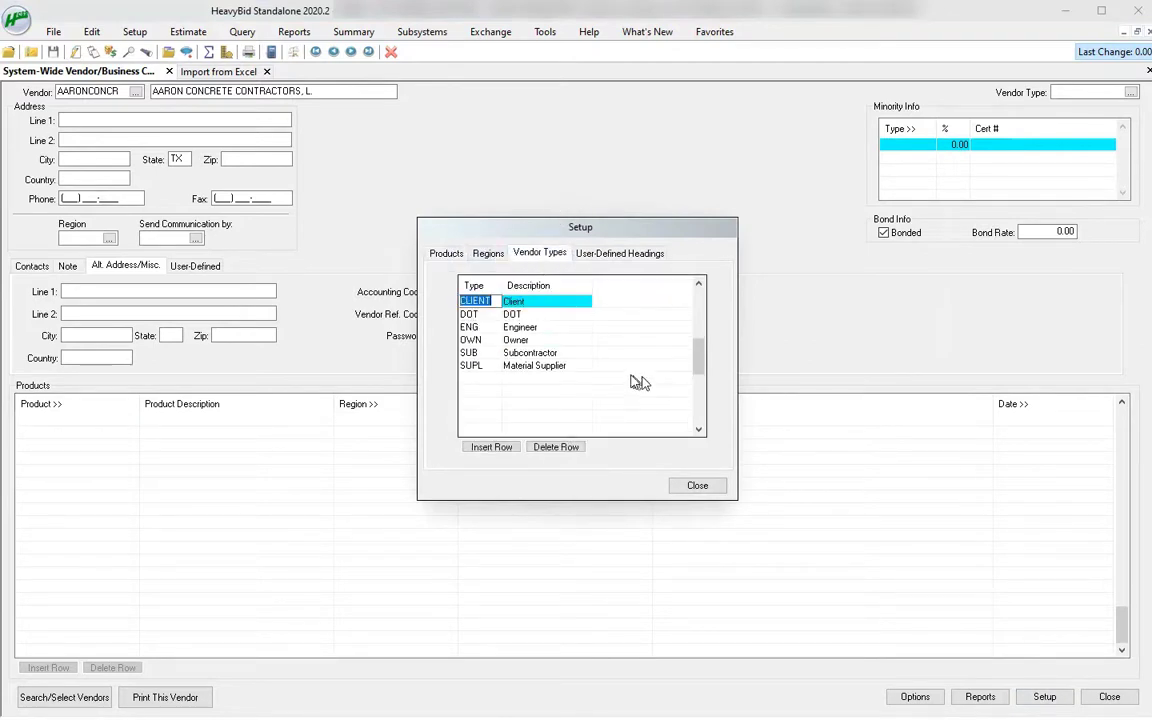
pyautogui.click(505, 381)
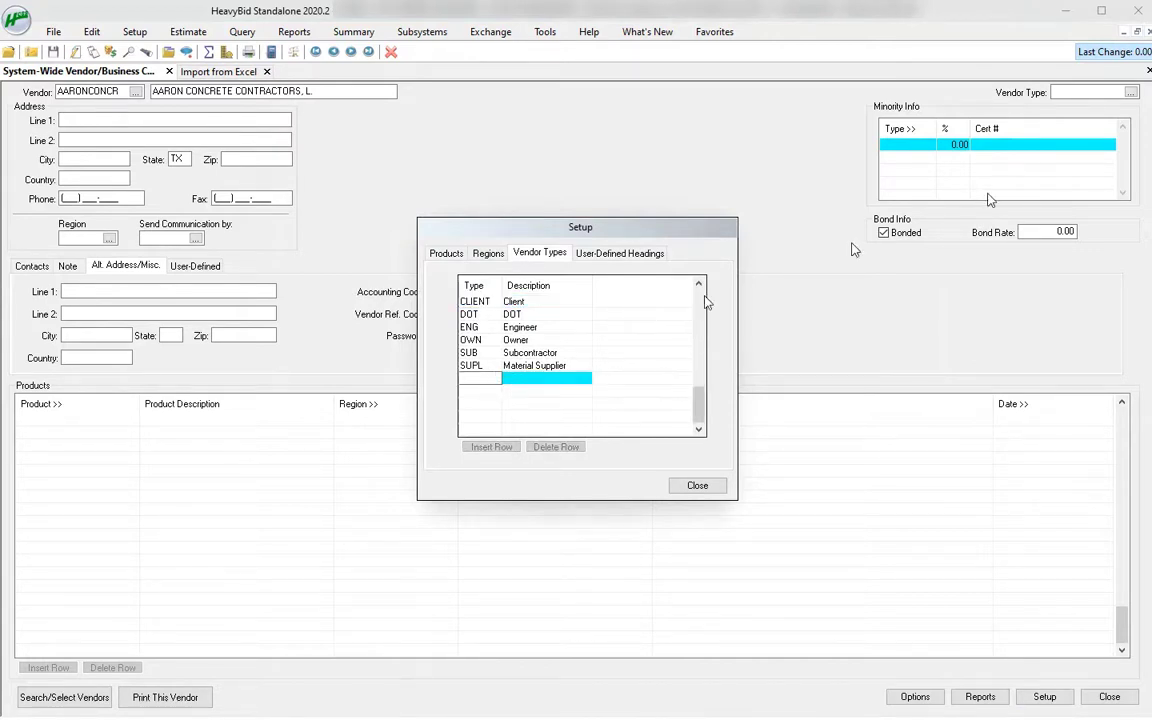
# - Set the first two headings of the first user-defined page to "DBE Cert" and "DateExp"
pyautogui.click(615, 255)
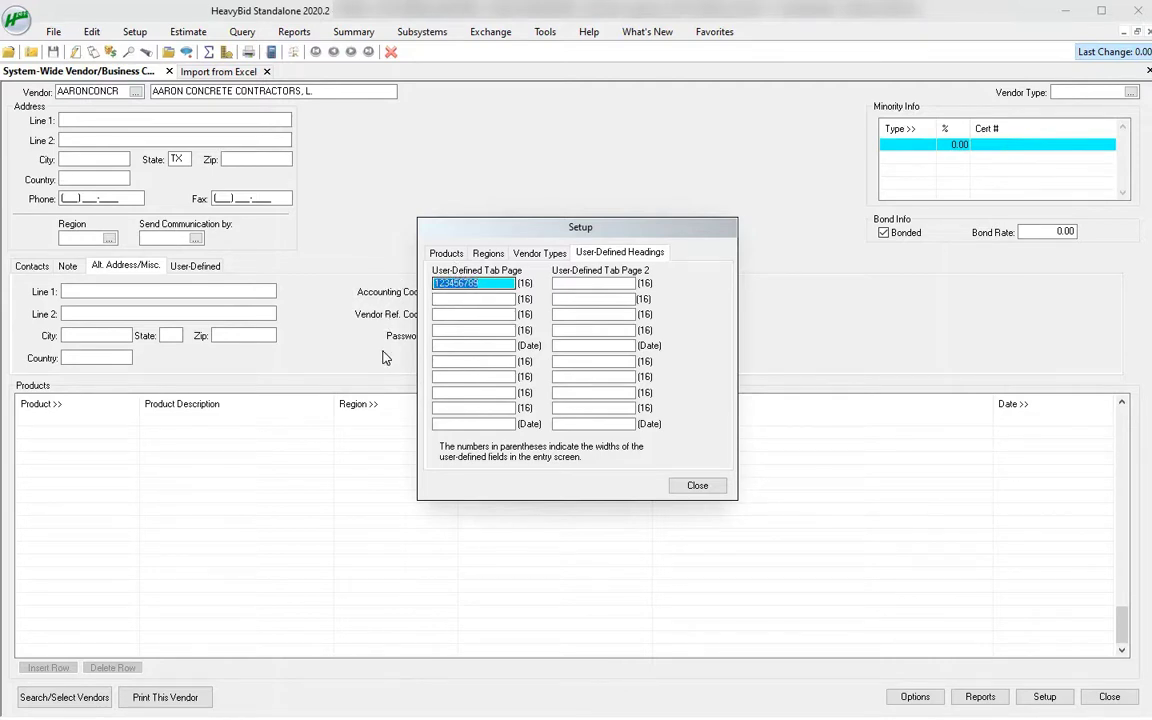
pyautogui.write('DBE Cert')
pyautogui.press('Tab')
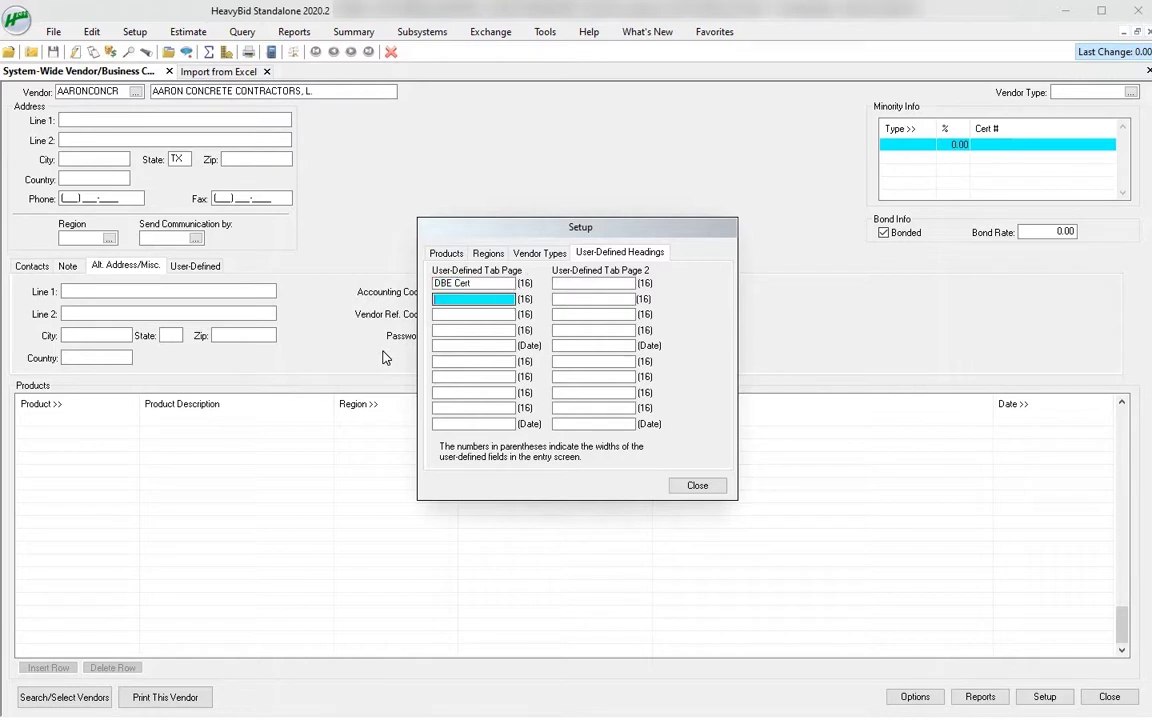
pyautogui.write('Date Expi')
pyautogui.press('BackSpace')
pyautogui.press('BackSpace')
pyautogui.press('BackSpace')
pyautogui.press('BackSpace')
pyautogui.press('BackSpace')
pyautogui.write('Expi')
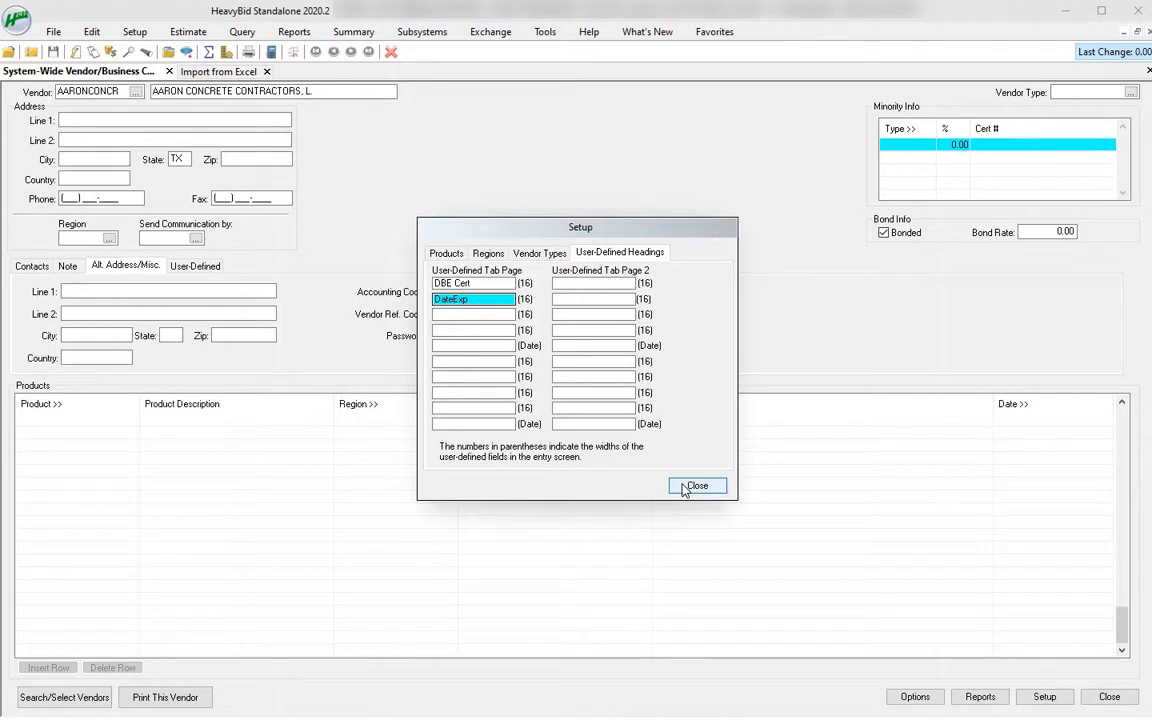
pyautogui.press('Tab')
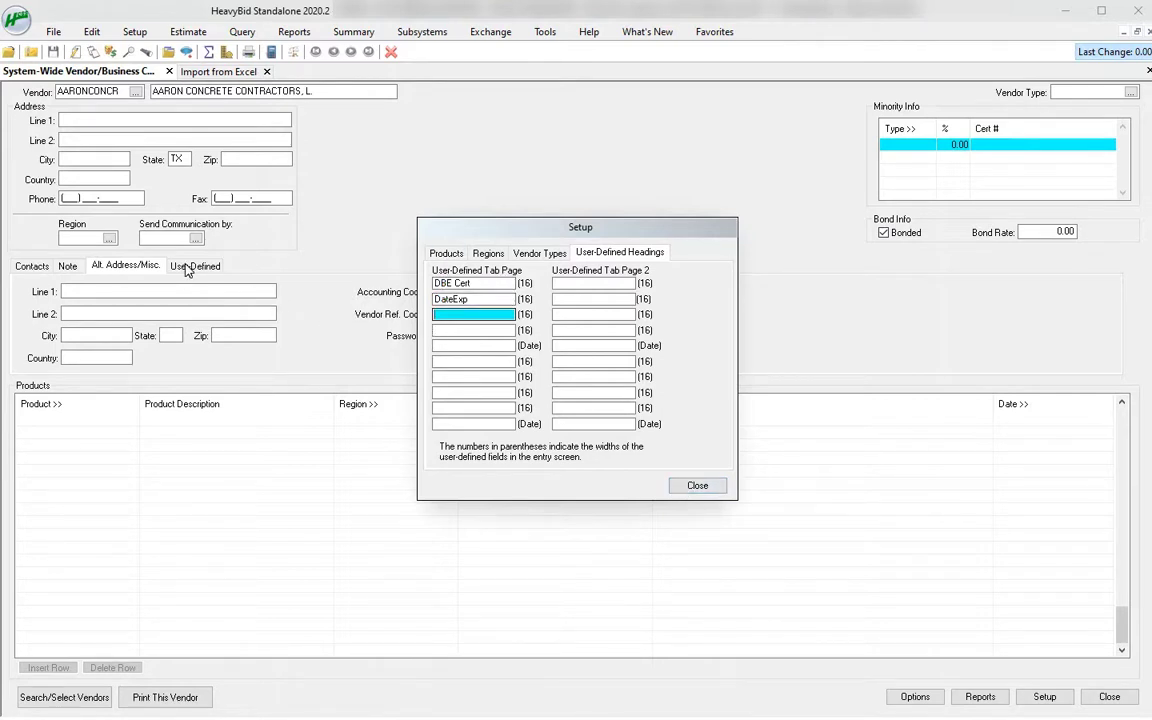
# - Add the region codes NW, NE, SW and SE to the vendor setup, leaving their descriptions blank
pyautogui.click(505, 256)
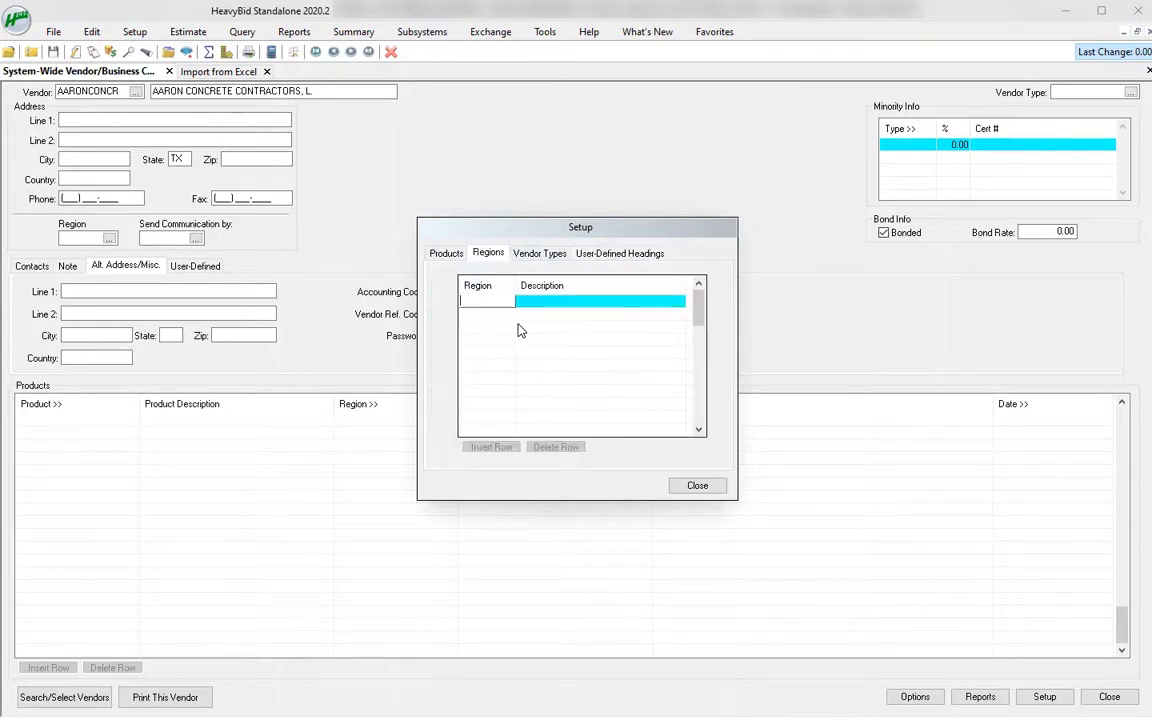
pyautogui.write('NW')
pyautogui.press('Return')
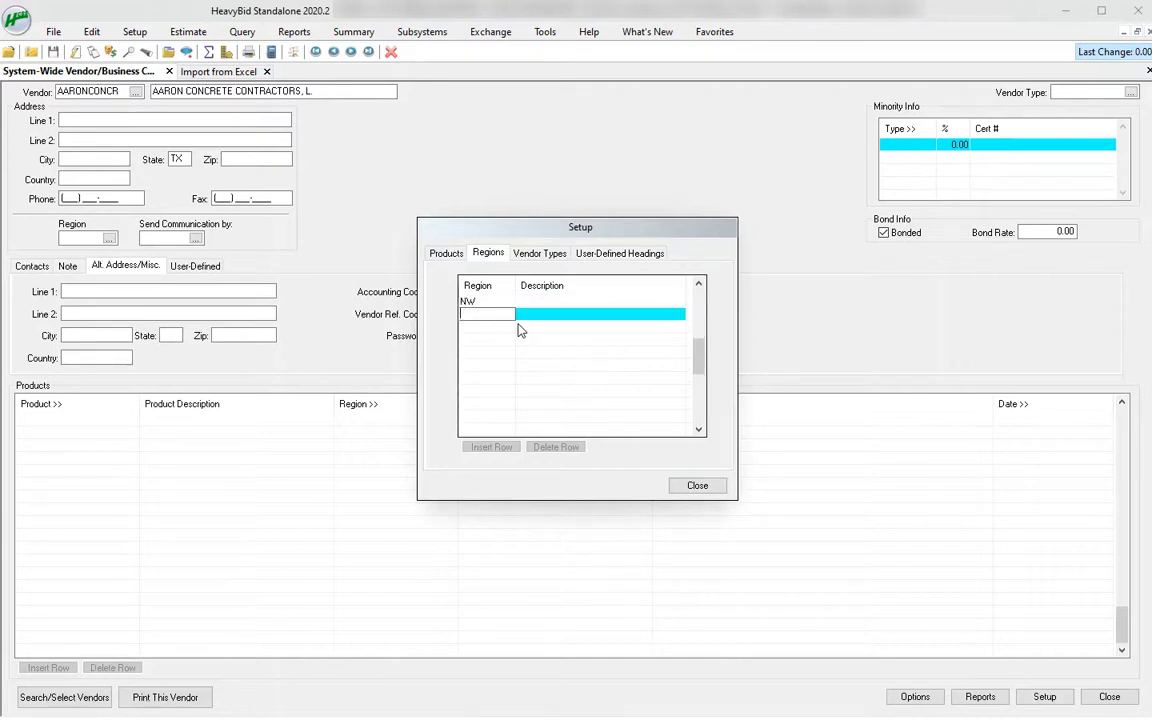
pyautogui.write('NE')
pyautogui.press('Return')
pyautogui.write('SW')
pyautogui.press('Return')
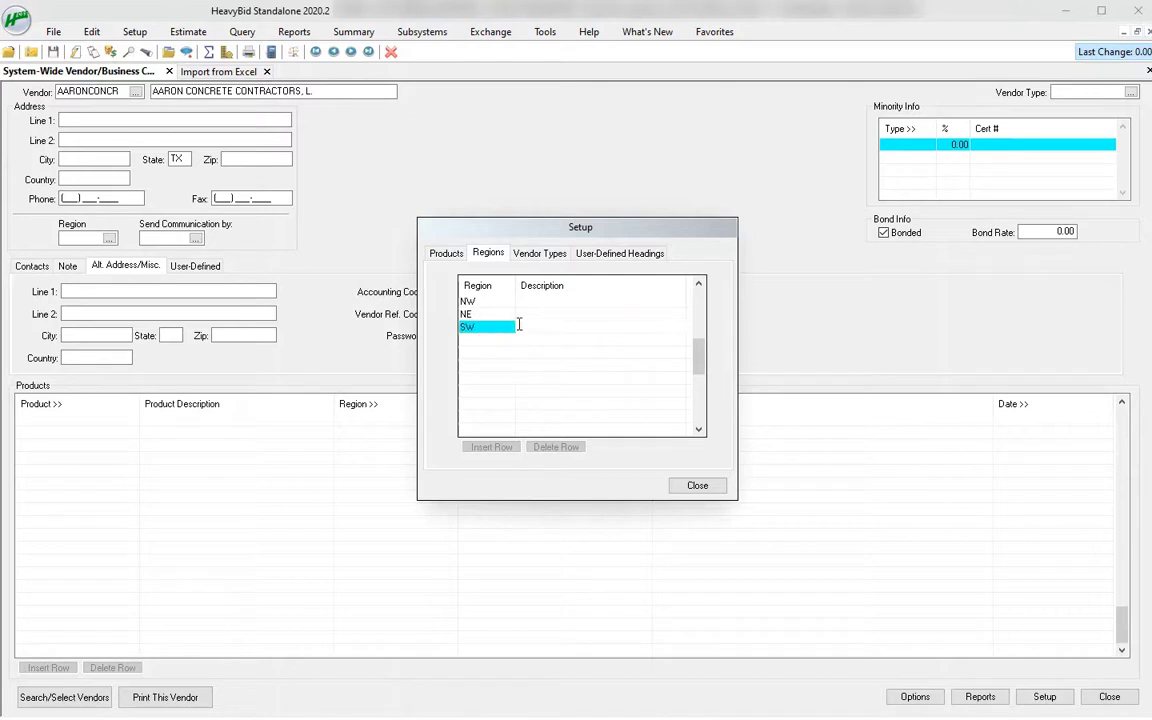
pyautogui.write('SE')
pyautogui.press('Return')
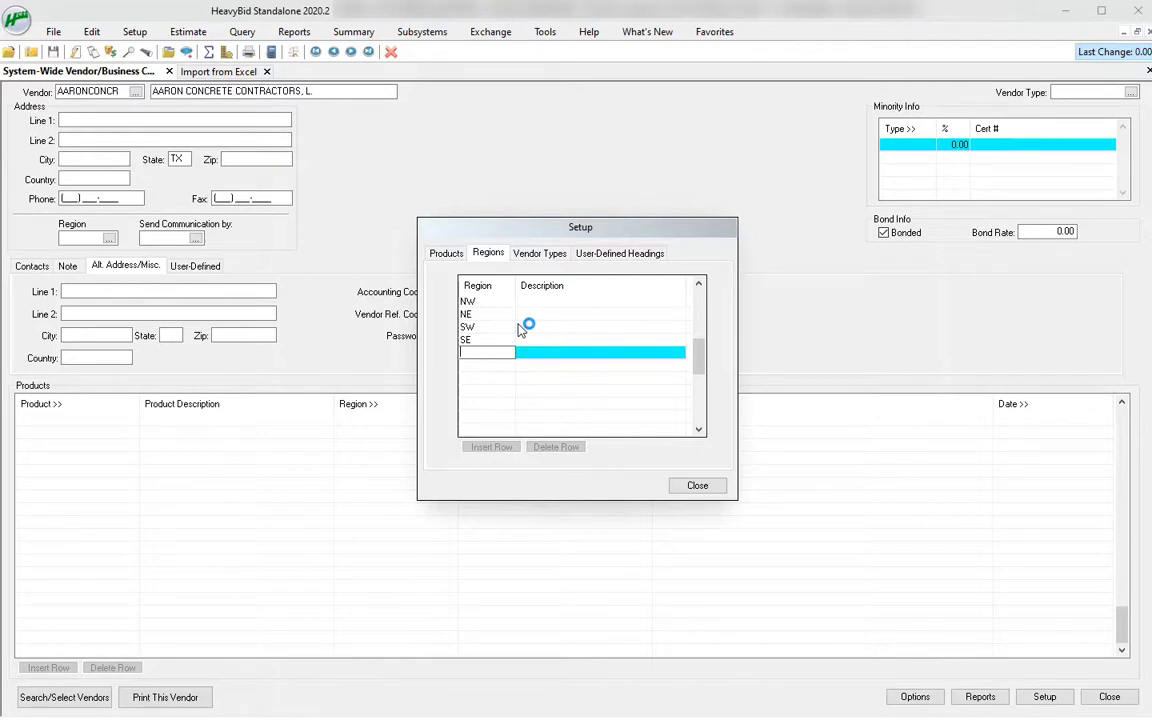
# - Add the product code CURB with the description "Curbing" to the vendor setup's product list
pyautogui.click(447, 253)
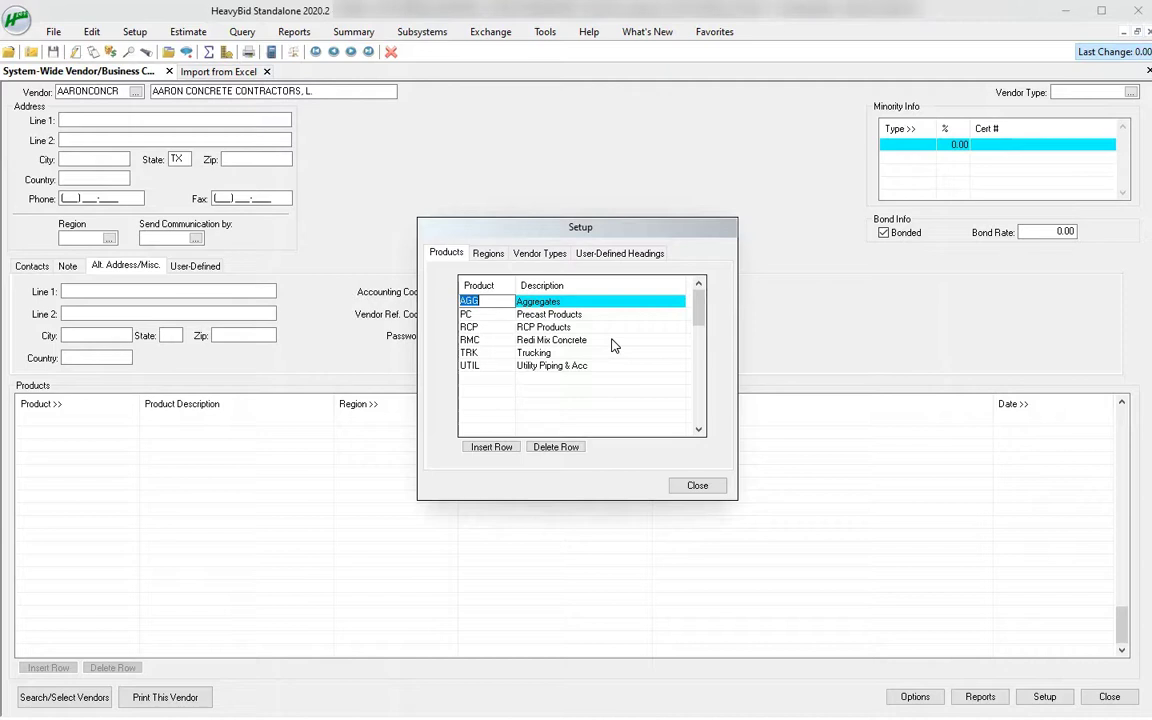
pyautogui.click(511, 389)
pyautogui.write('CURB')
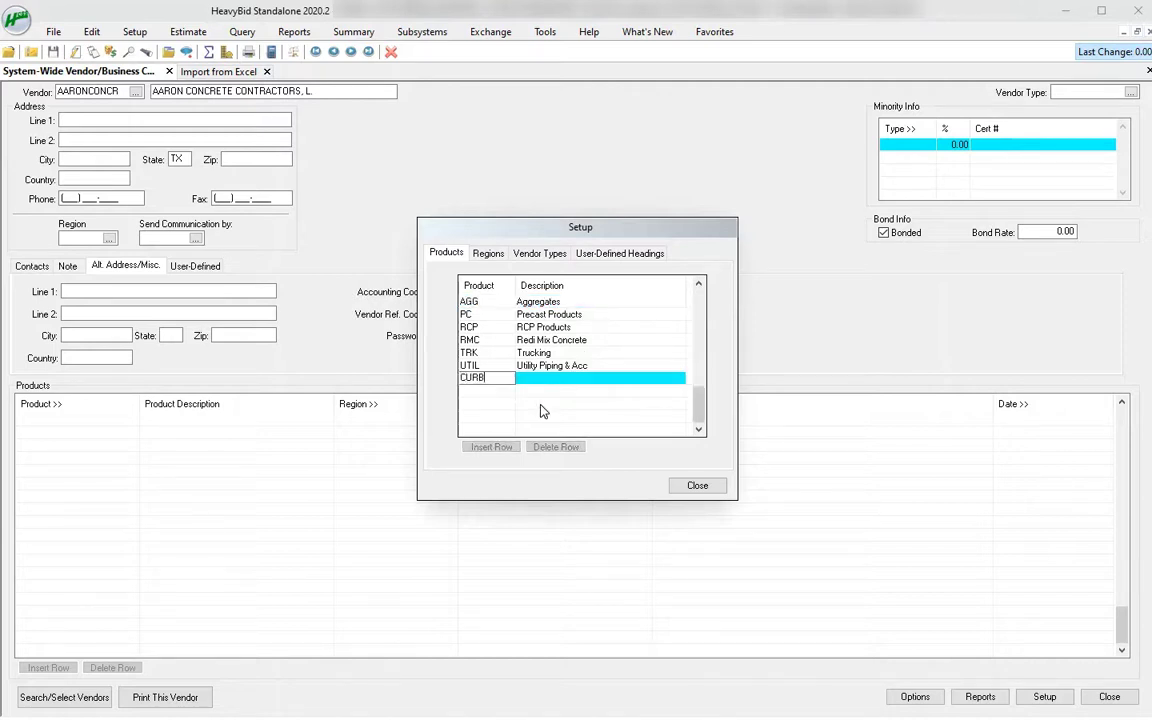
pyautogui.press('Tab')
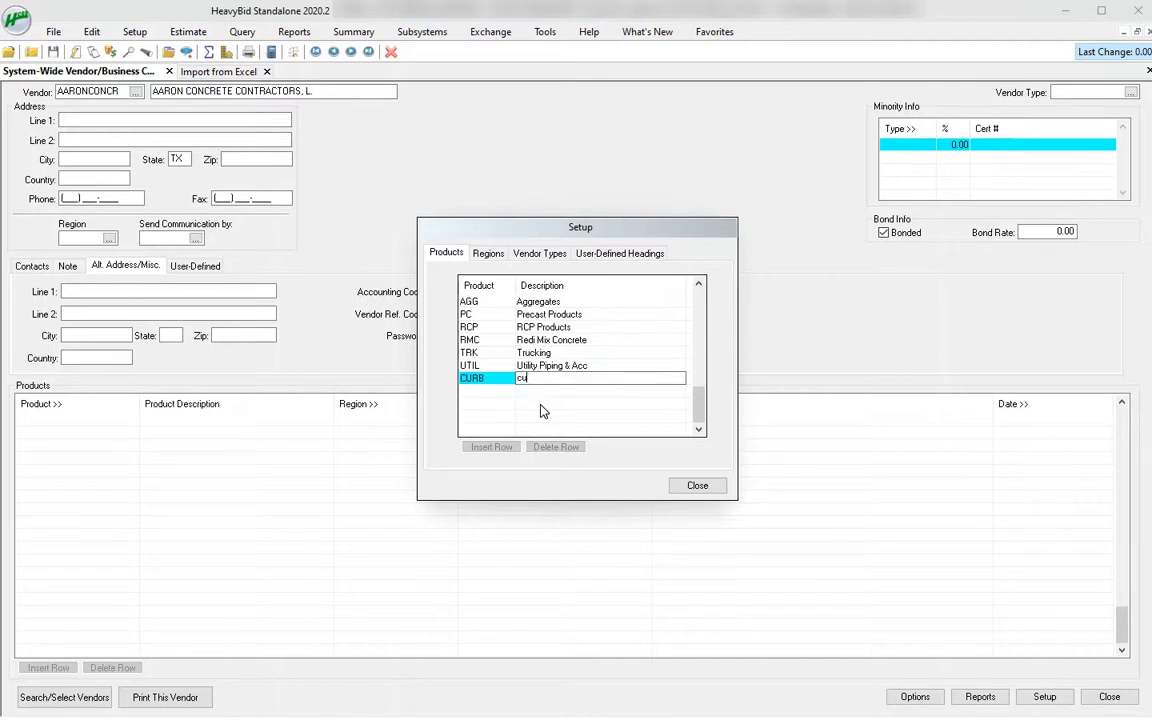
pyautogui.write('Curbing')
pyautogui.press('Return')
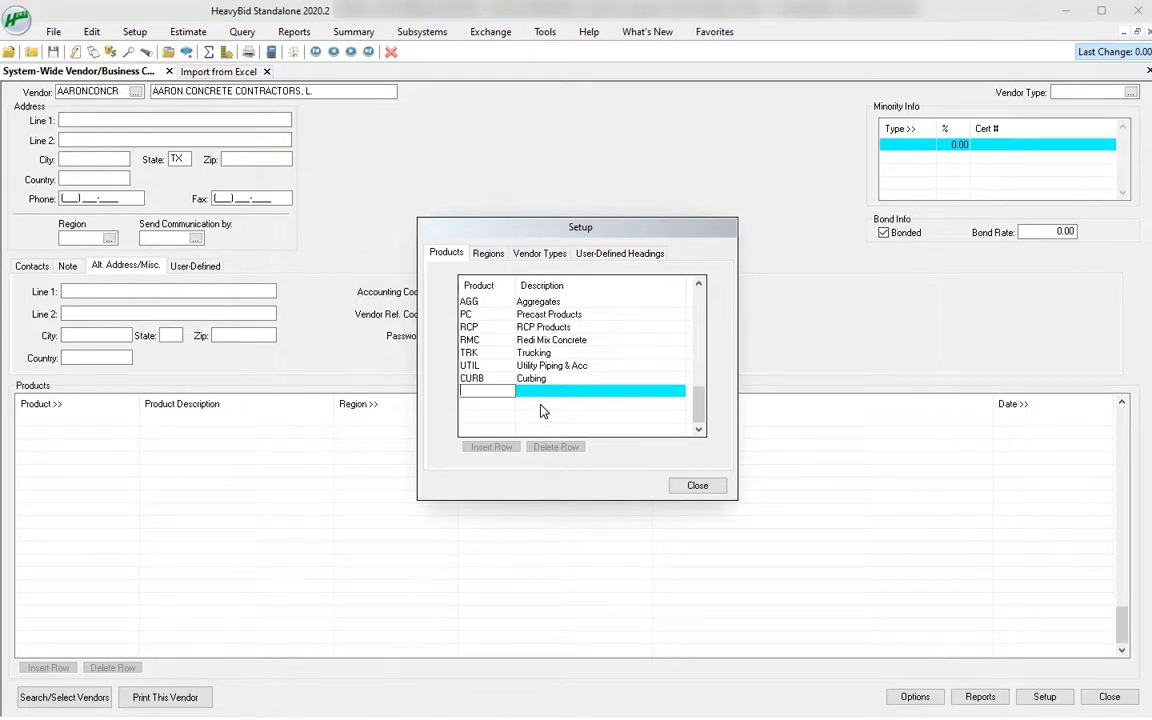
# - Switch to the Vendor Business Contact System workbook in Excel and review the Vendor Types sheet's sample codes and instructions
pyautogui.click(1058, 99)
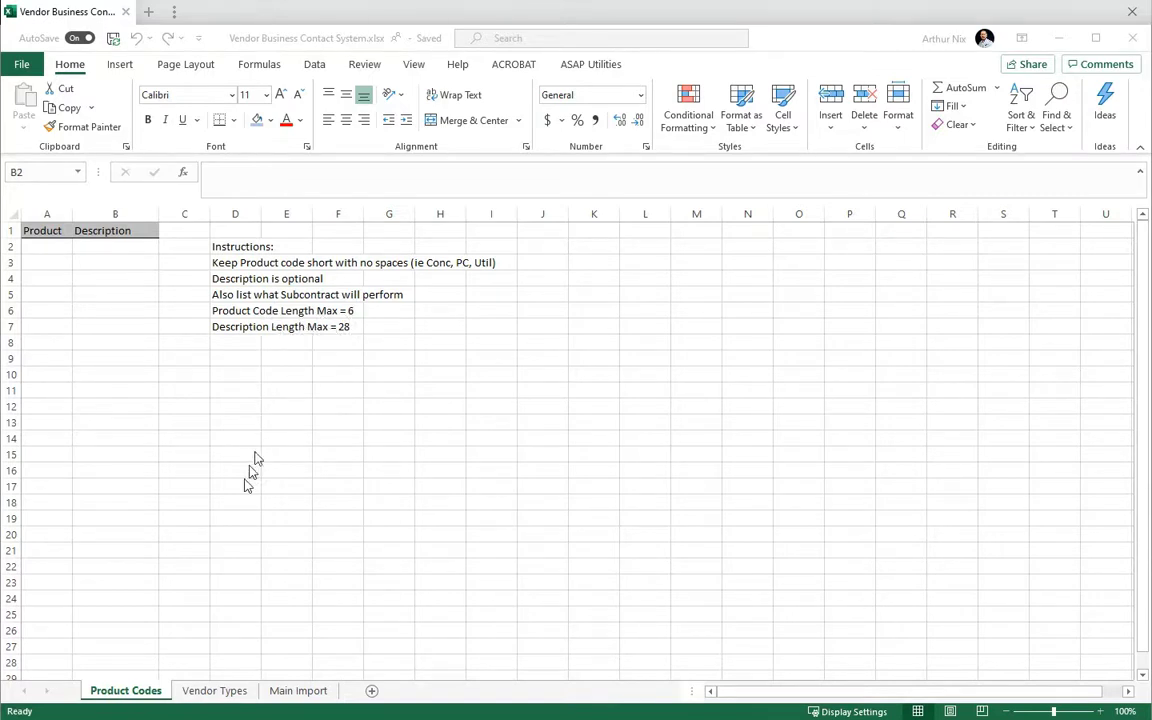
pyautogui.click(210, 692)
pyautogui.click(210, 692)
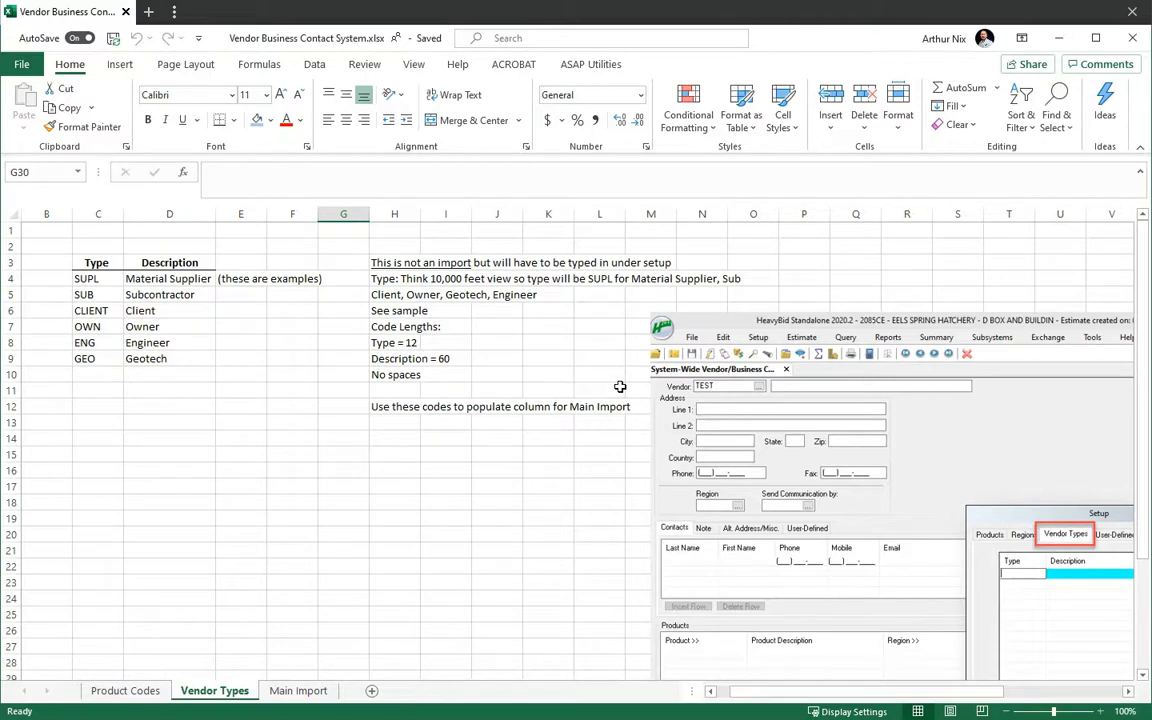
# - Open the Main Import sheet and read the note attached to the Vendor Code heading
pyautogui.click(298, 690)
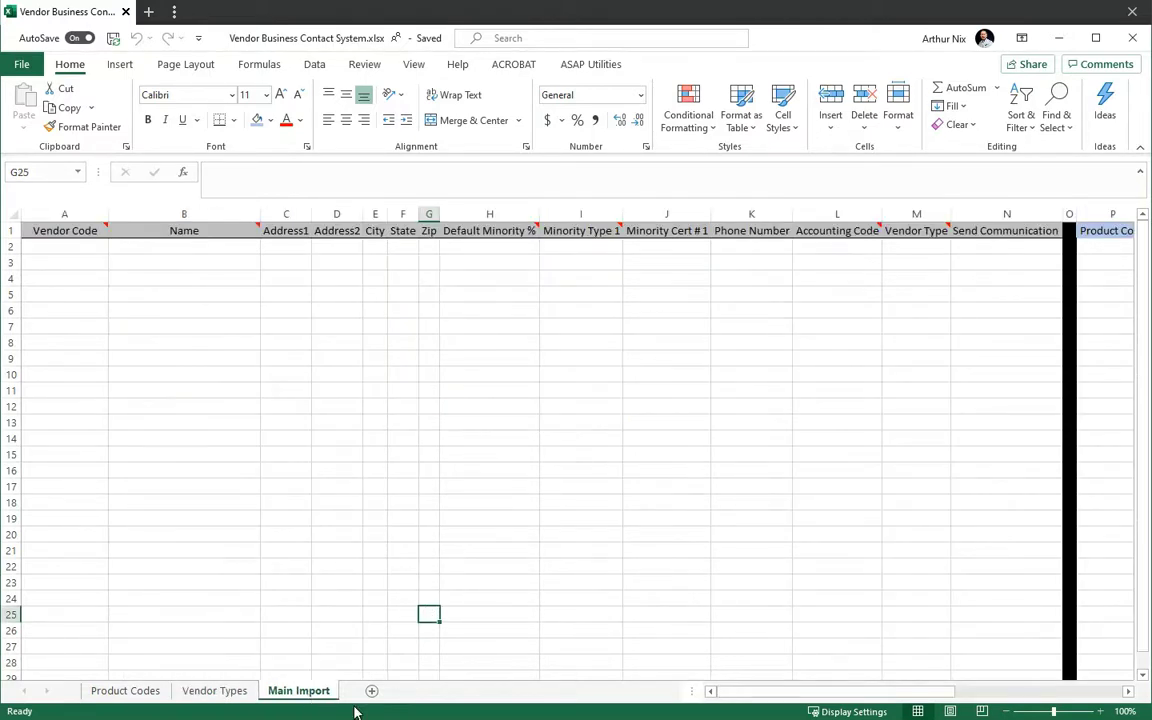
pyautogui.click(85, 246)
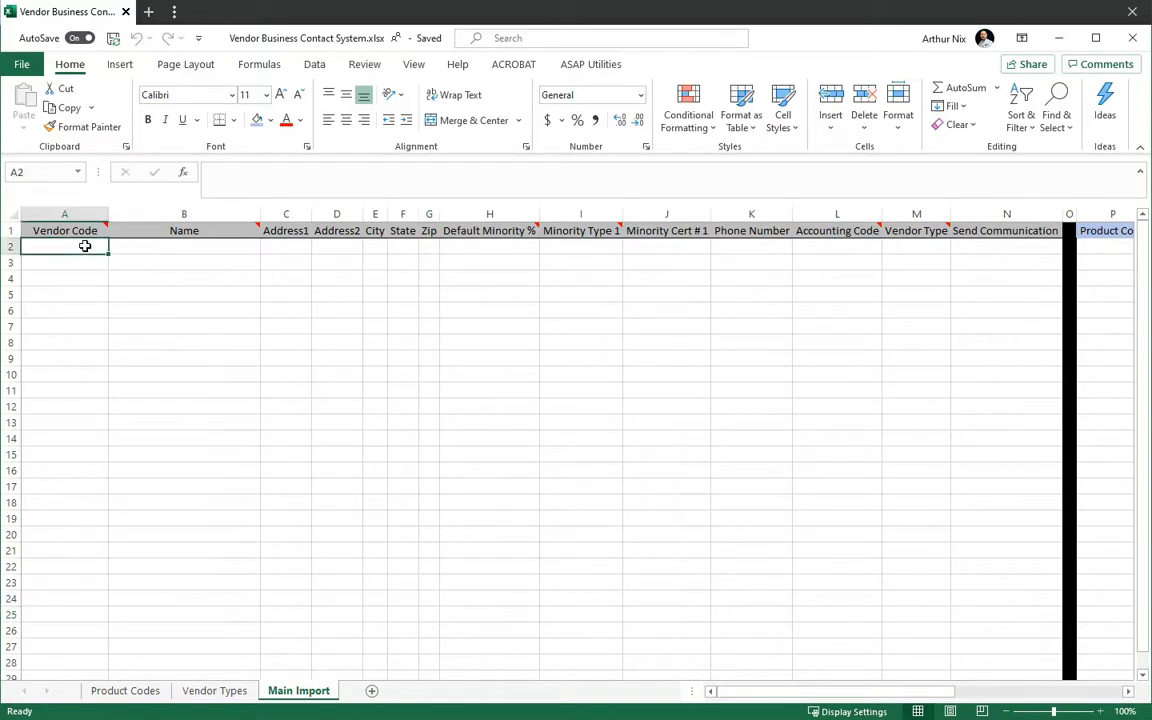
pyautogui.moveTo(104, 226)
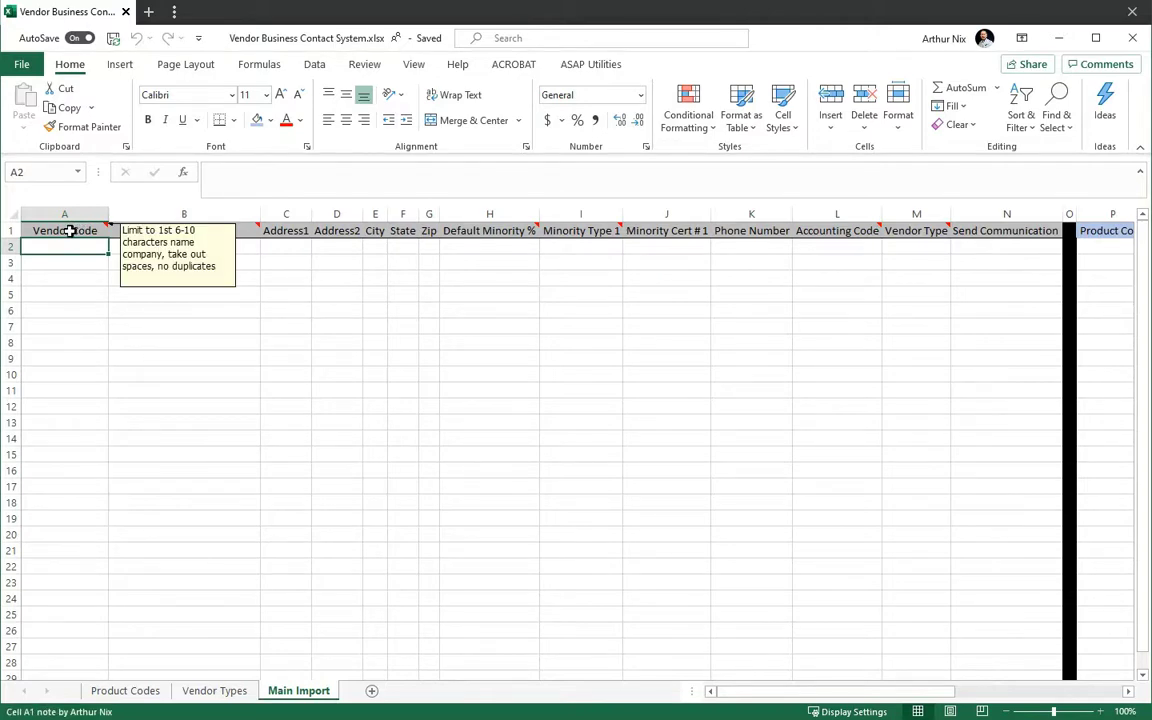
pyautogui.click(154, 247)
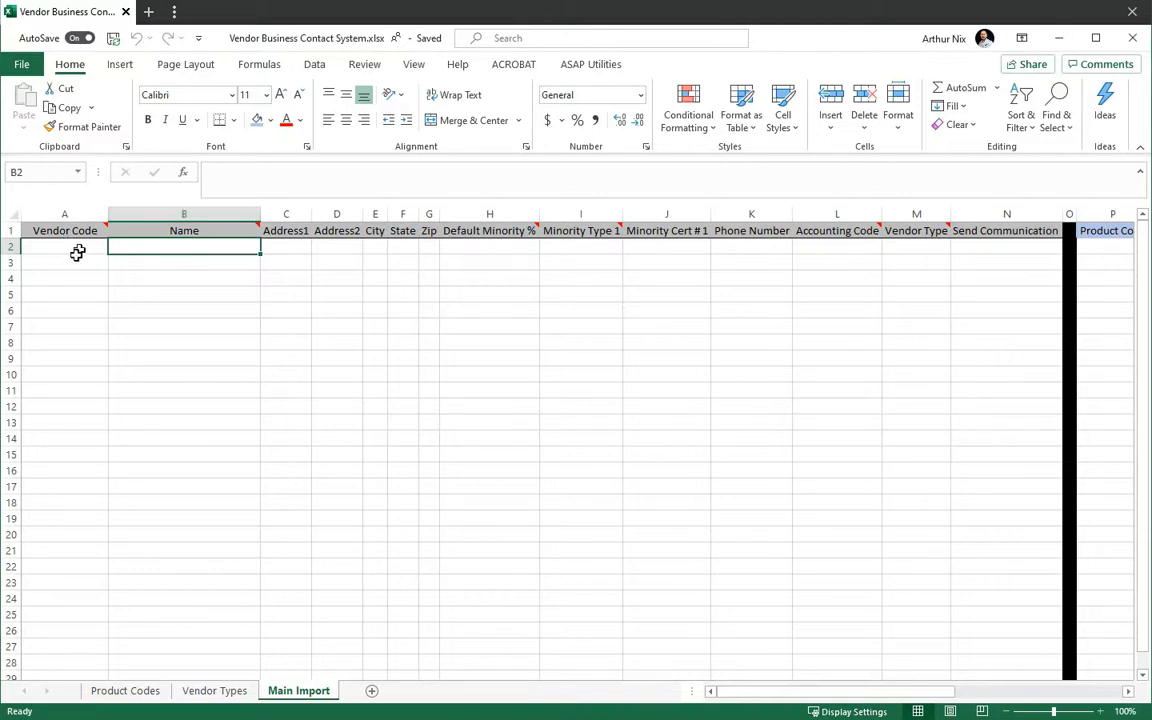
# - Enter the duplicate vendor code "aaa" in cells A2 and A3 to test the duplicate highlighting
pyautogui.click(73, 249)
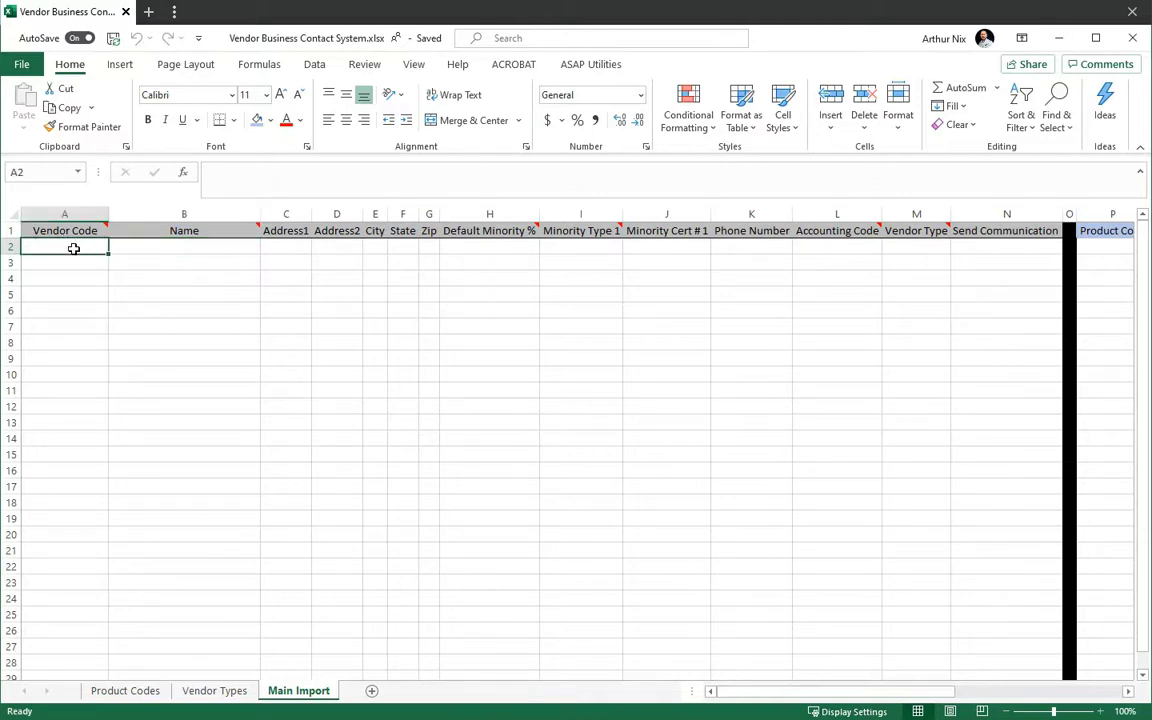
pyautogui.write('aaa')
pyautogui.press('Return')
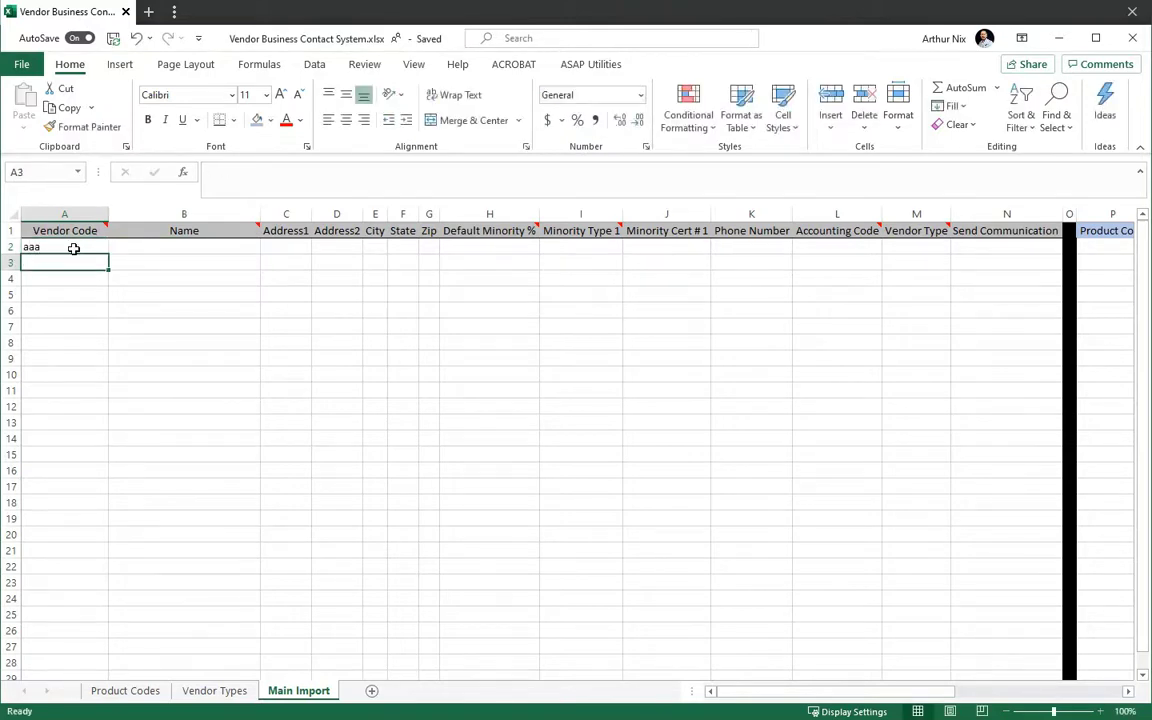
pyautogui.write('aaa')
pyautogui.press('Return')
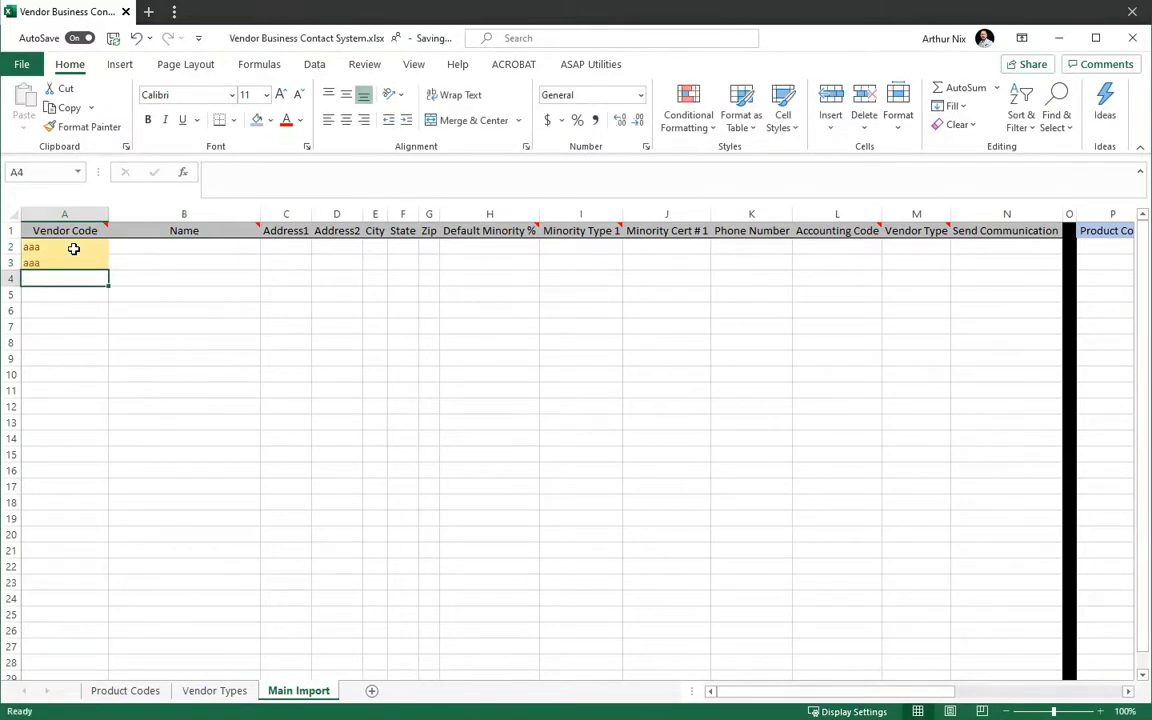
pyautogui.click(73, 249)
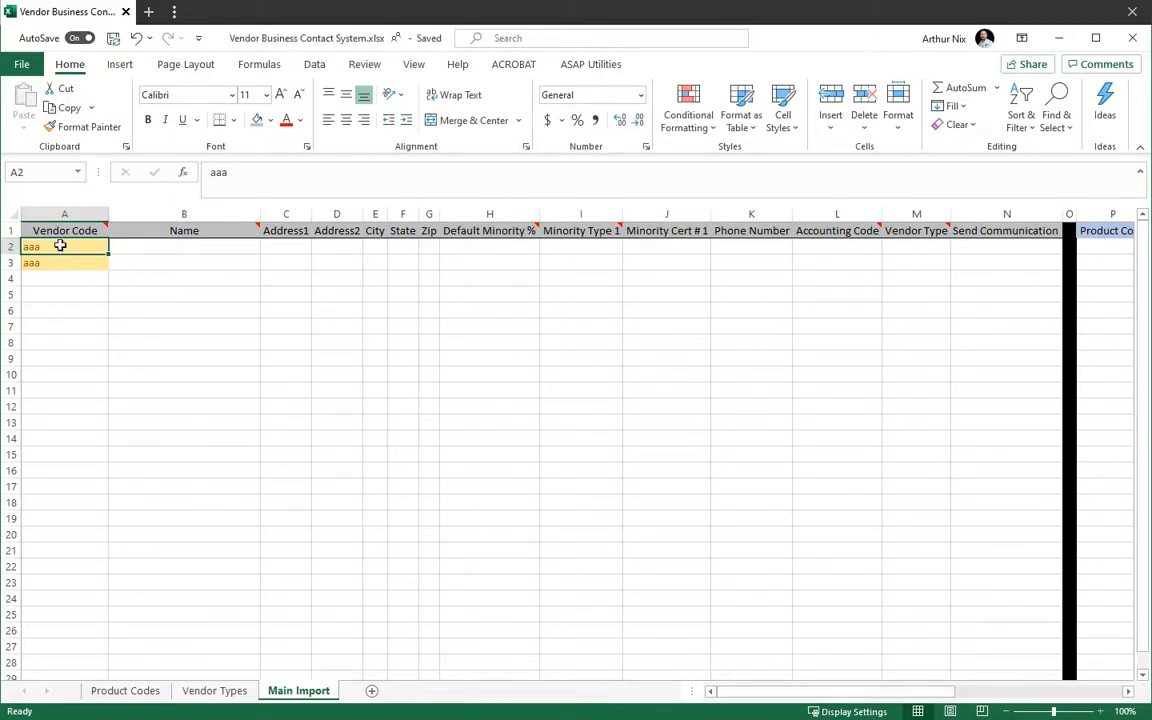
# - Examine the Product Code, Region and Notes columns of the Main Import sheet
pyautogui.click(1107, 250)
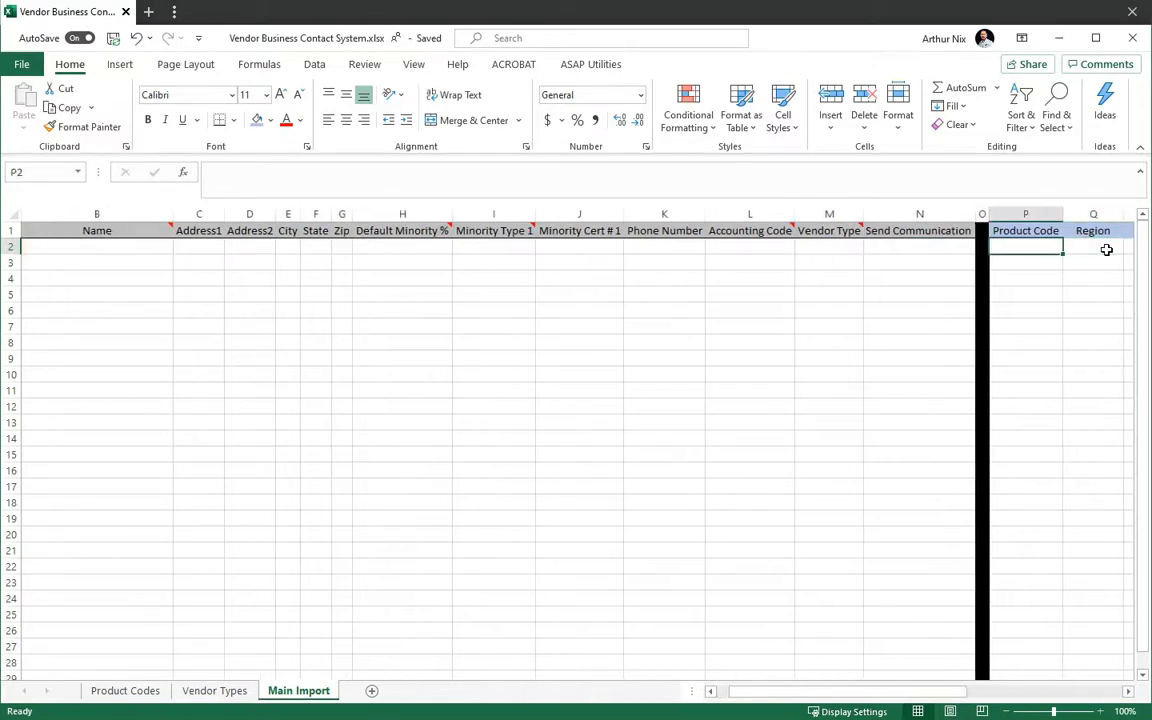
pyautogui.click(1107, 250)
pyautogui.press('Tab')
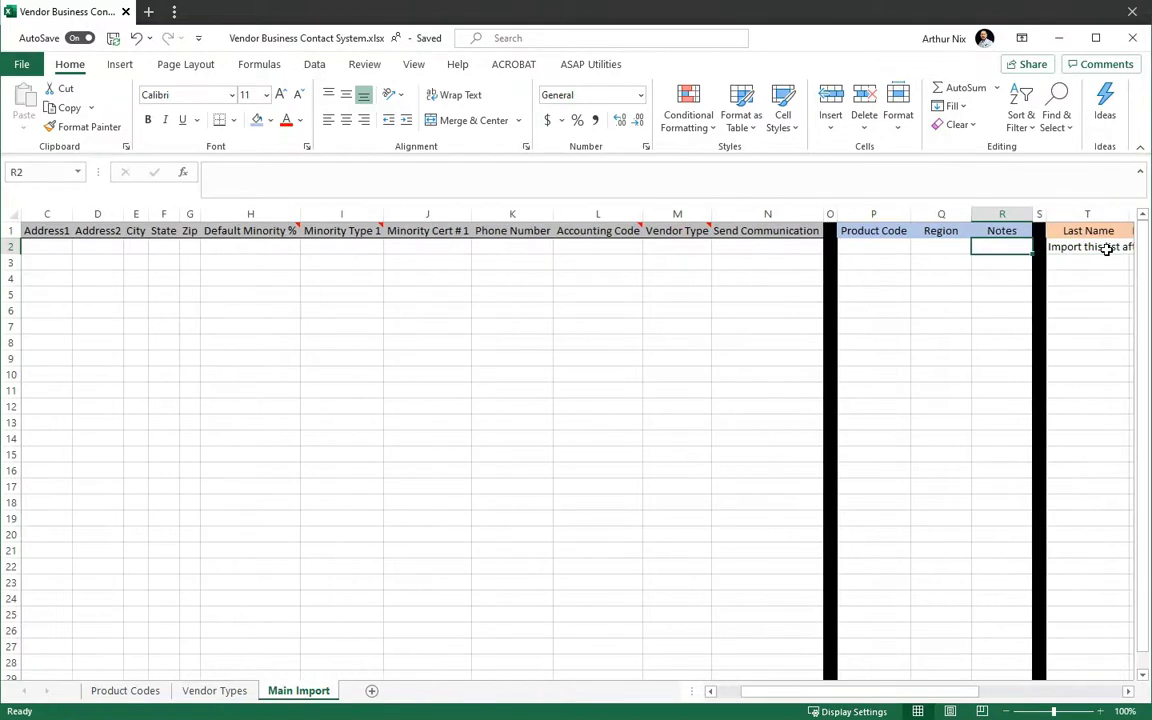
pyautogui.press('Left')
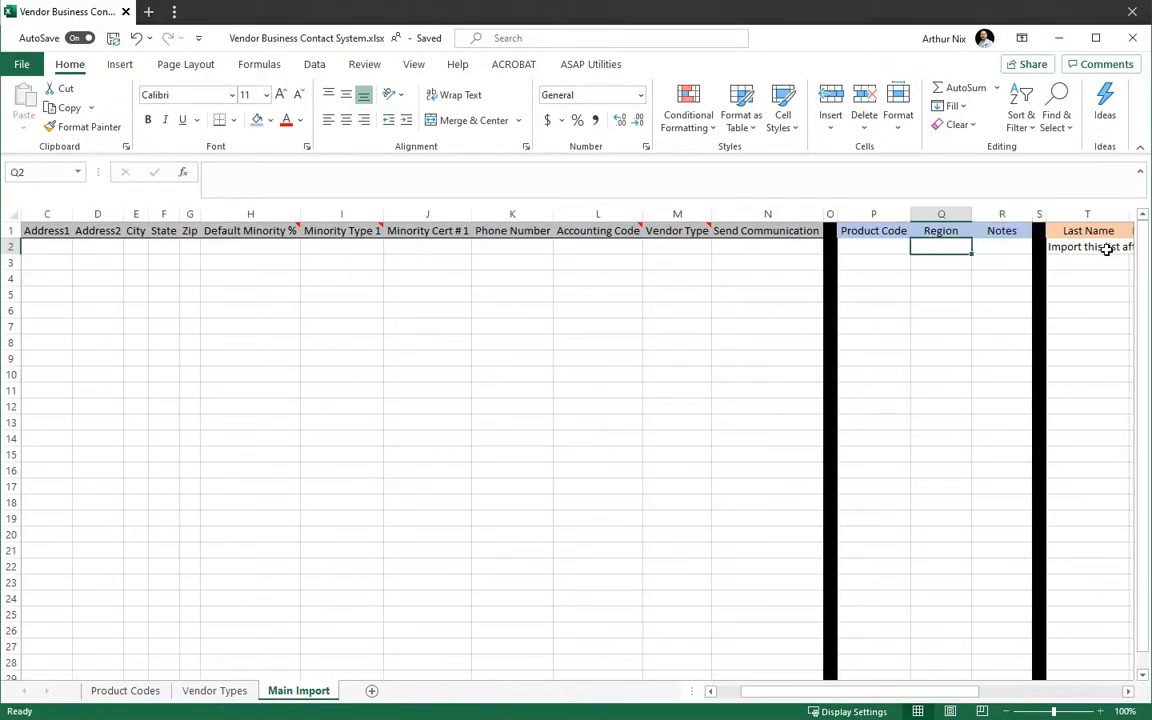
pyautogui.press('Left')
pyautogui.press('Right')
pyautogui.press('Right')
pyautogui.press('Left')
pyautogui.press('Left')
pyautogui.press('Left')
pyautogui.press('Left')
pyautogui.press('Left')
pyautogui.press('Left')
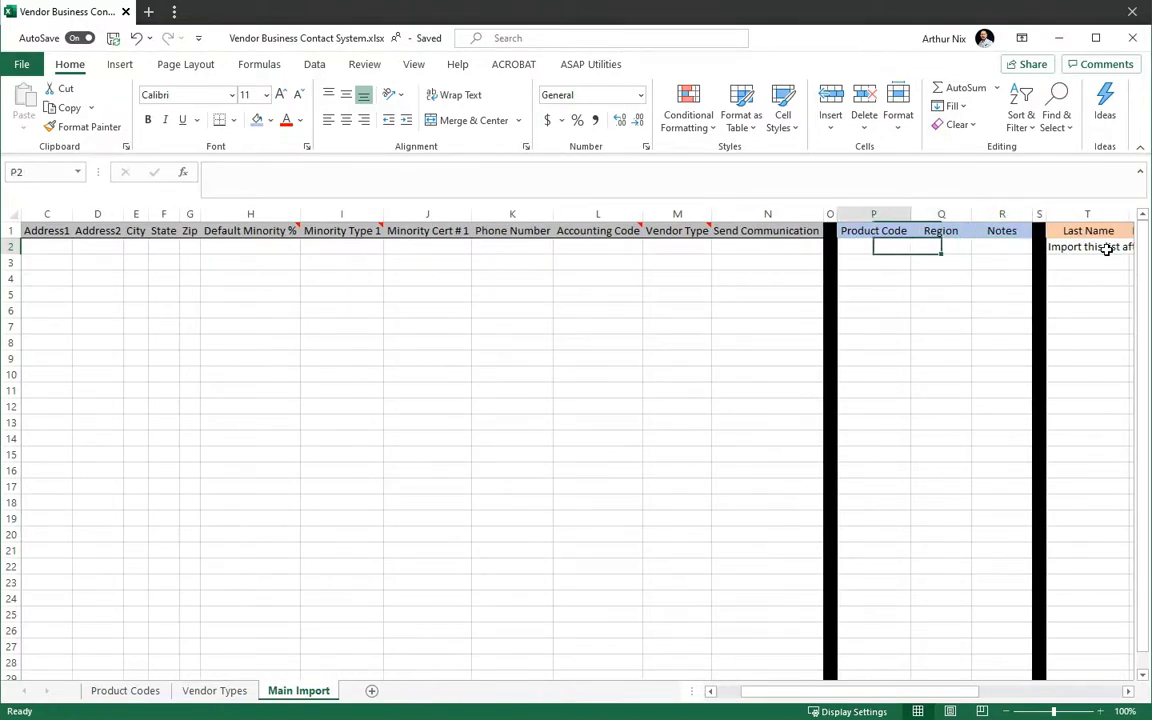
# - Review the import columns along row 2 from Vendor Code through to the product section
pyautogui.press('Home')
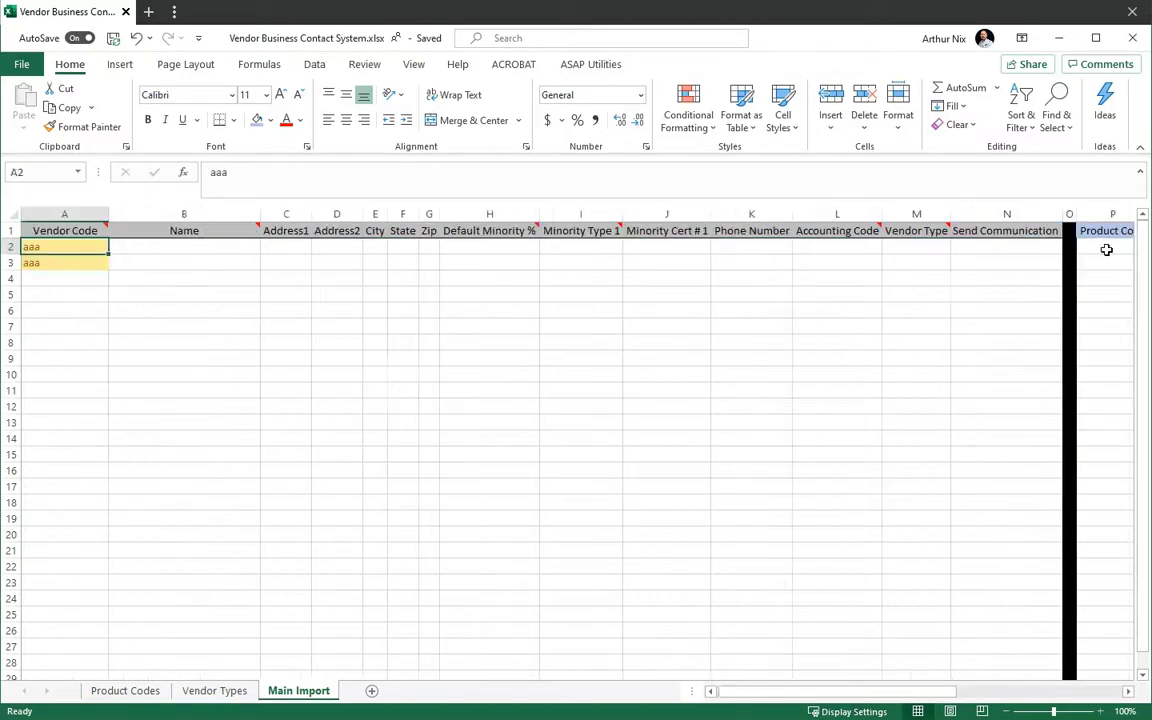
pyautogui.press('Right')
pyautogui.press('Right')
pyautogui.press('Right')
pyautogui.press('Right')
pyautogui.press('Right')
pyautogui.press('Right')
pyautogui.press('Right')
pyautogui.press('Right')
pyautogui.press('Right')
pyautogui.press('Right')
pyautogui.press('Right')
pyautogui.press('Right')
pyautogui.press('Right')
pyautogui.press('Right')
pyautogui.press('Right')
pyautogui.press('Right')
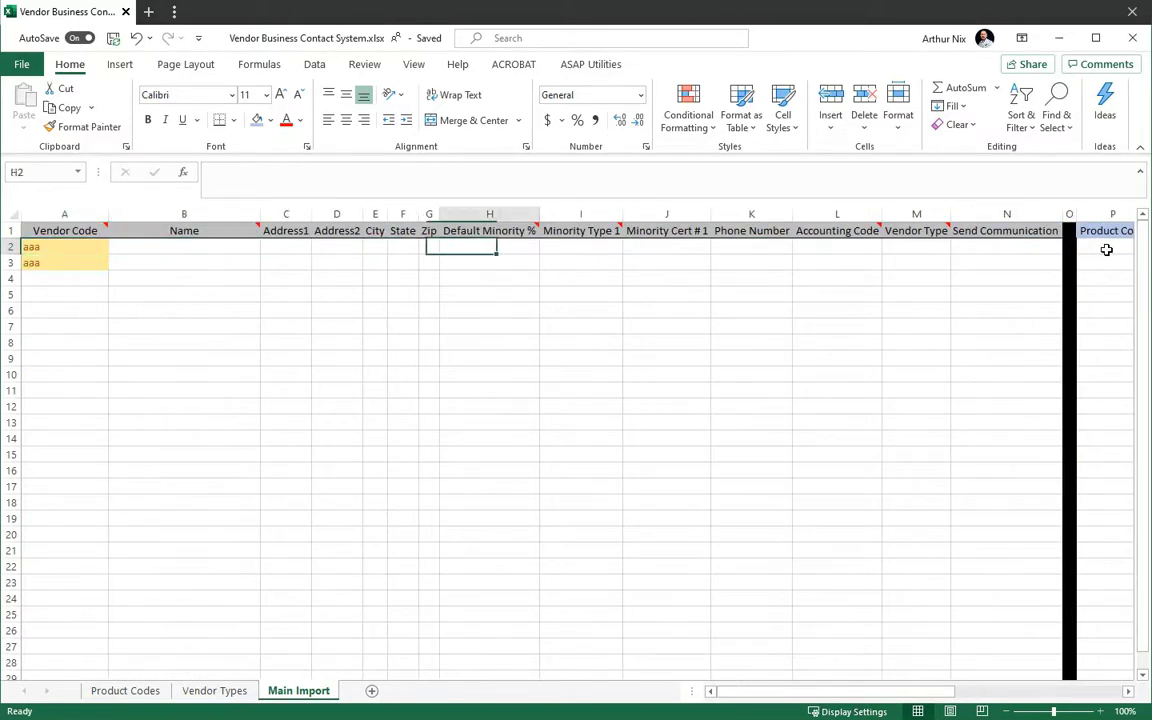
pyautogui.press('Right')
pyautogui.press('Right')
pyautogui.press('Left')
pyautogui.press('Left')
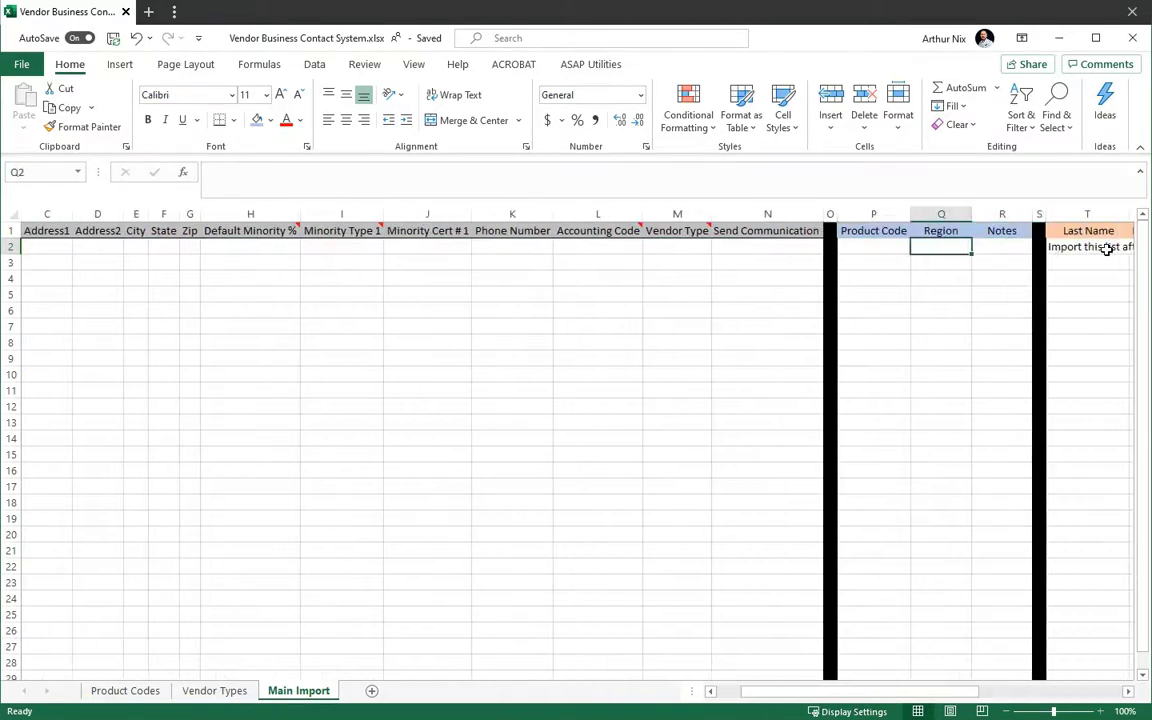
pyautogui.press('Left')
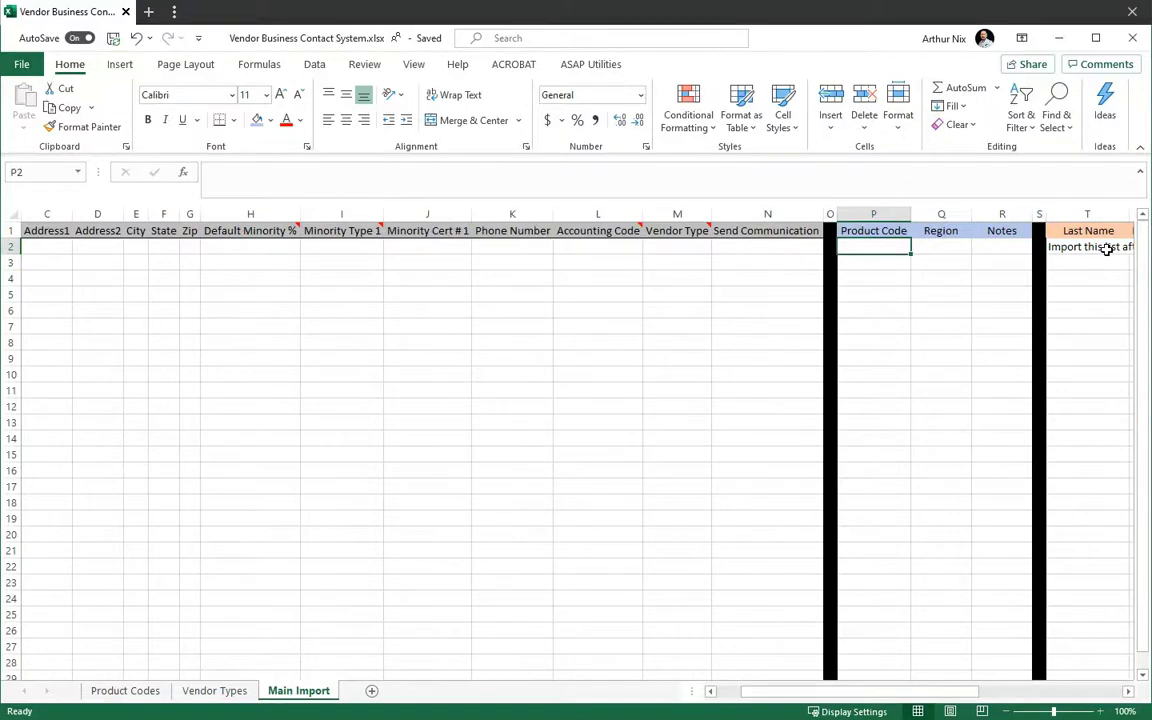
pyautogui.press('Right')
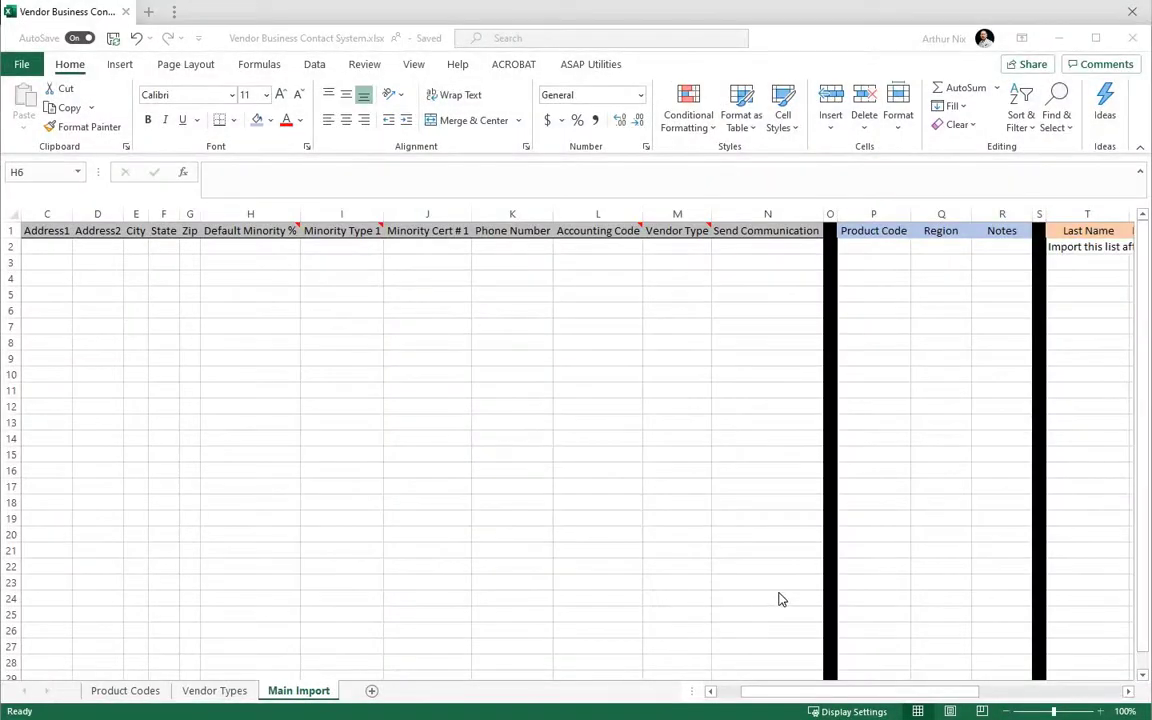
# - Examine the columns beyond Product Code, including both contact sections and their import-order instructions, and return to Notes
pyautogui.click(880, 248)
pyautogui.click(890, 254)
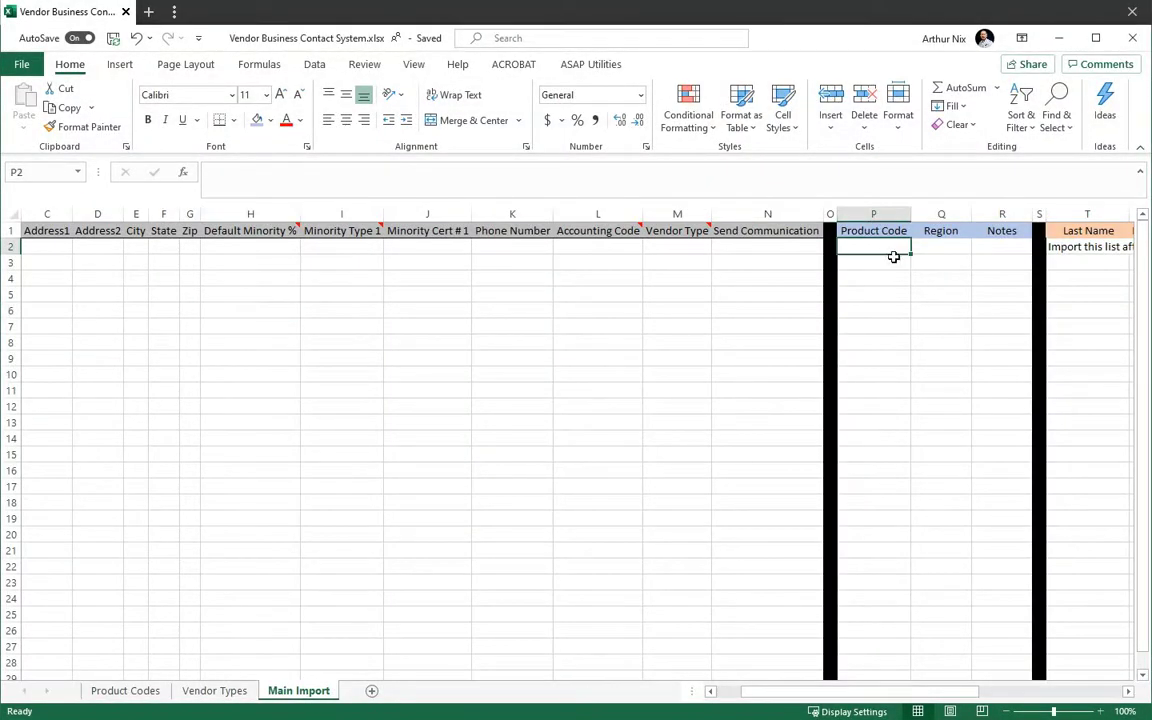
pyautogui.press('Right')
pyautogui.press('Right')
pyautogui.press('Right')
pyautogui.press('Right')
pyautogui.press('Right')
pyautogui.press('Right')
pyautogui.press('Right')
pyautogui.press('Right')
pyautogui.press('Right')
pyautogui.press('Right')
pyautogui.press('Right')
pyautogui.press('Right')
pyautogui.press('Right')
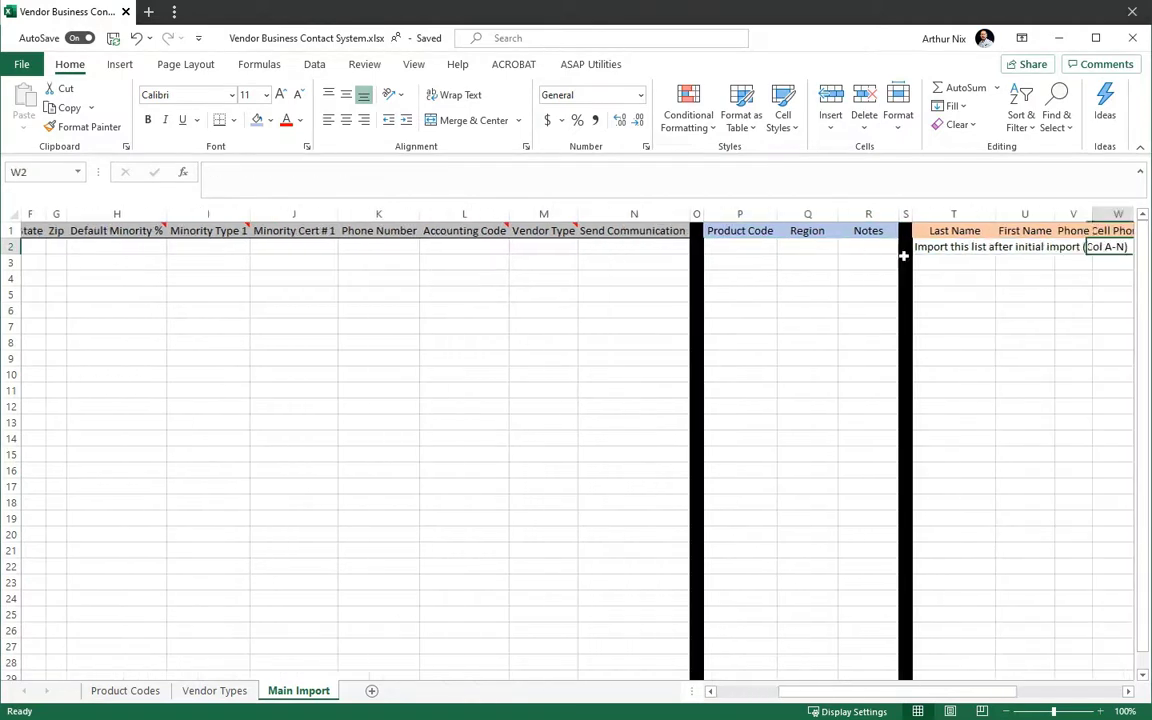
pyautogui.press('Left')
pyautogui.press('Left')
pyautogui.press('Left')
pyautogui.press('Left')
pyautogui.press('Left')
pyautogui.press('Left')
pyautogui.press('Left')
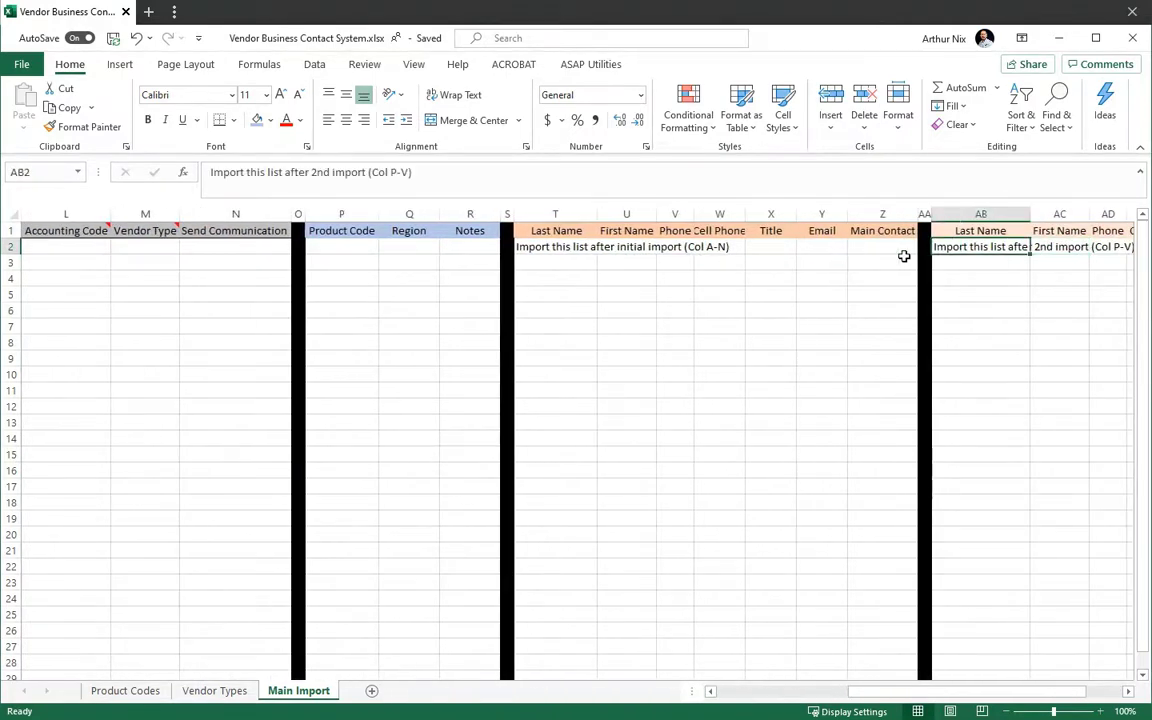
pyautogui.press('Left')
pyautogui.press('Left')
pyautogui.press('Left')
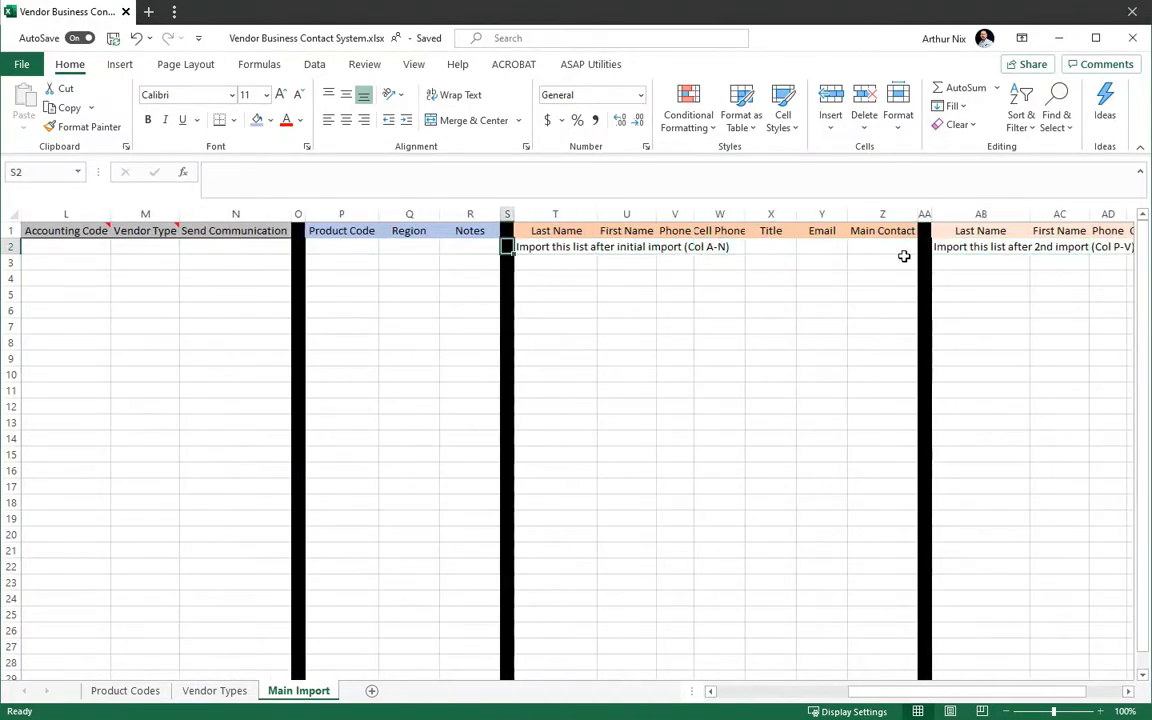
pyautogui.press('Left')
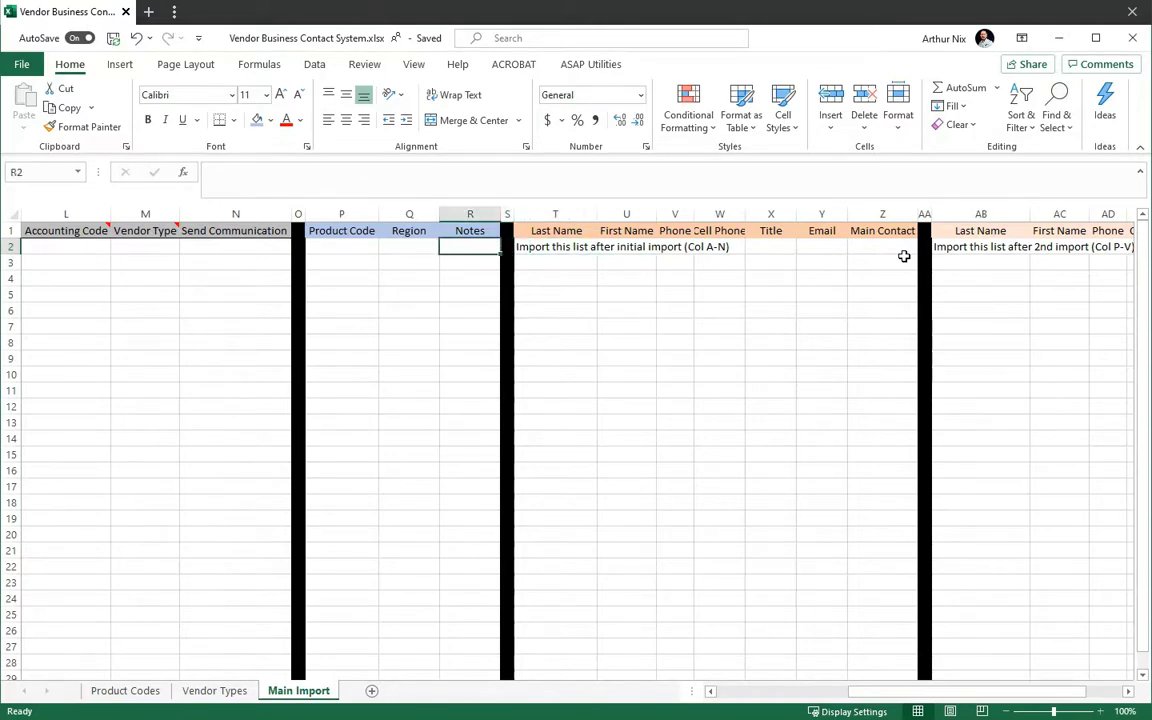
# - Trace row 2 from Vendor Code across to the first contact section, as far as the Title column
pyautogui.press('Home')
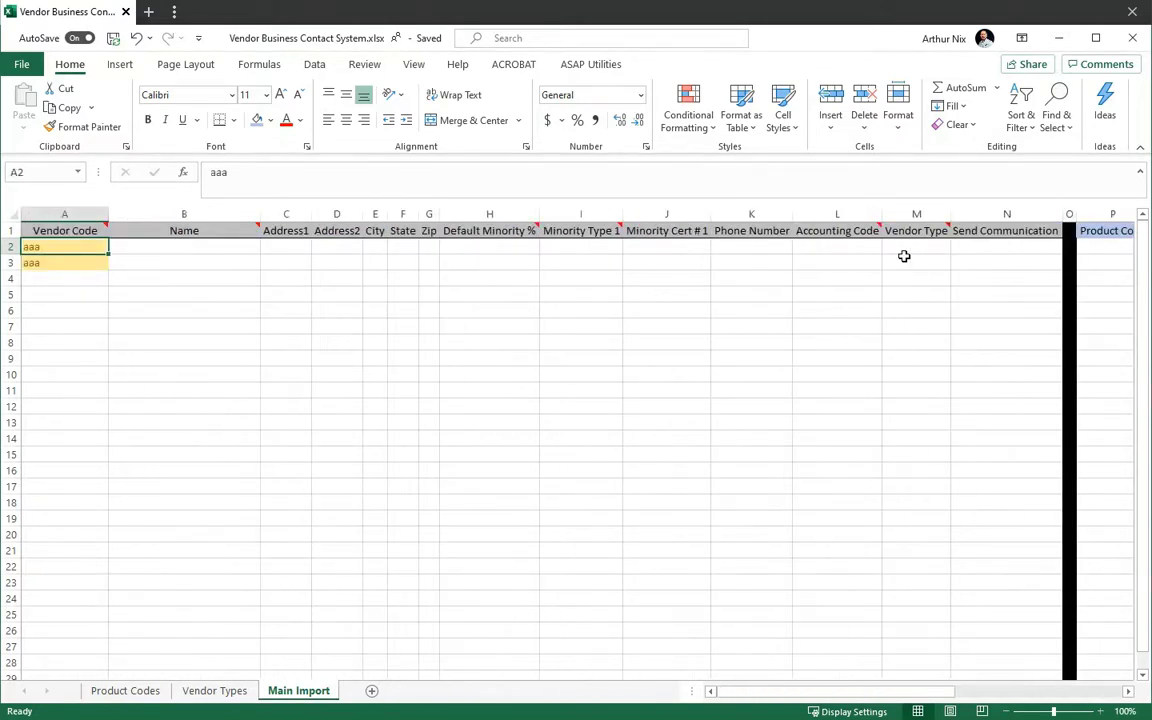
pyautogui.press('Right')
pyautogui.press('Right')
pyautogui.press('Right')
pyautogui.press('Right')
pyautogui.press('Right')
pyautogui.press('Right')
pyautogui.press('Right')
pyautogui.press('Right')
pyautogui.press('Right')
pyautogui.press('Right')
pyautogui.press('Right')
pyautogui.press('Right')
pyautogui.press('Right')
pyautogui.press('Right')
pyautogui.press('Right')
pyautogui.press('Right')
pyautogui.press('Right')
pyautogui.press('Right')
pyautogui.press('Right')
pyautogui.press('Right')
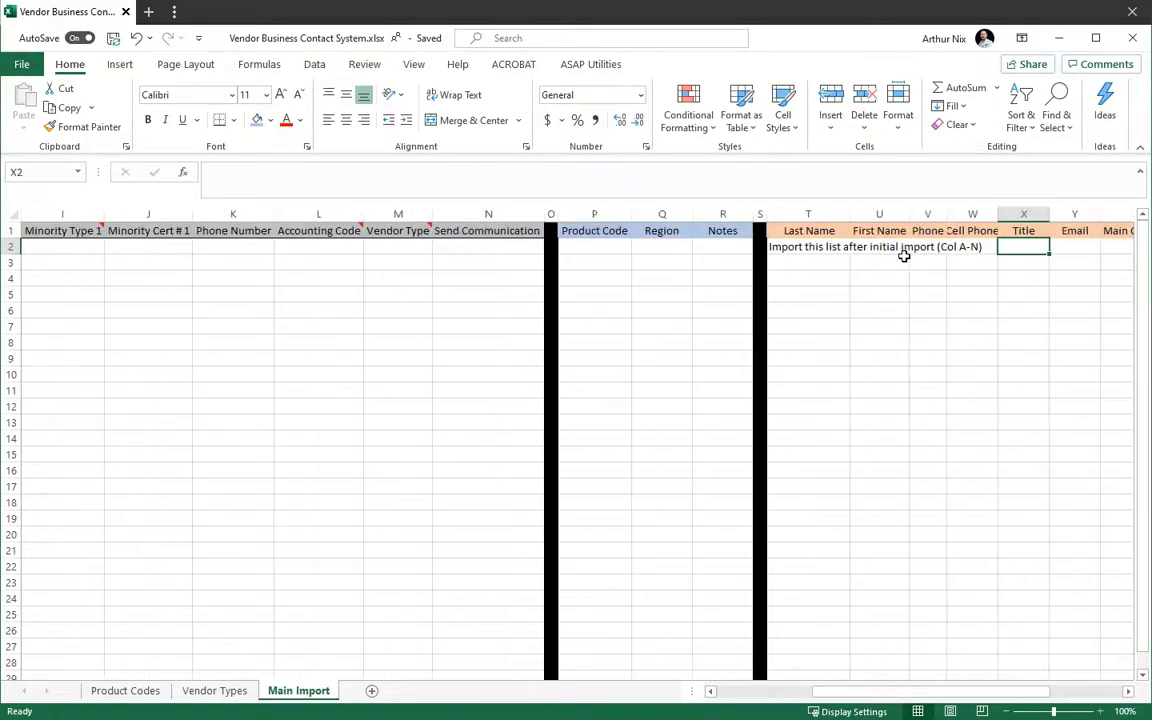
pyautogui.press('Left')
pyautogui.press('Left')
pyautogui.press('Left')
pyautogui.press('Left')
pyautogui.press('Right')
pyautogui.press('Right')
pyautogui.press('Right')
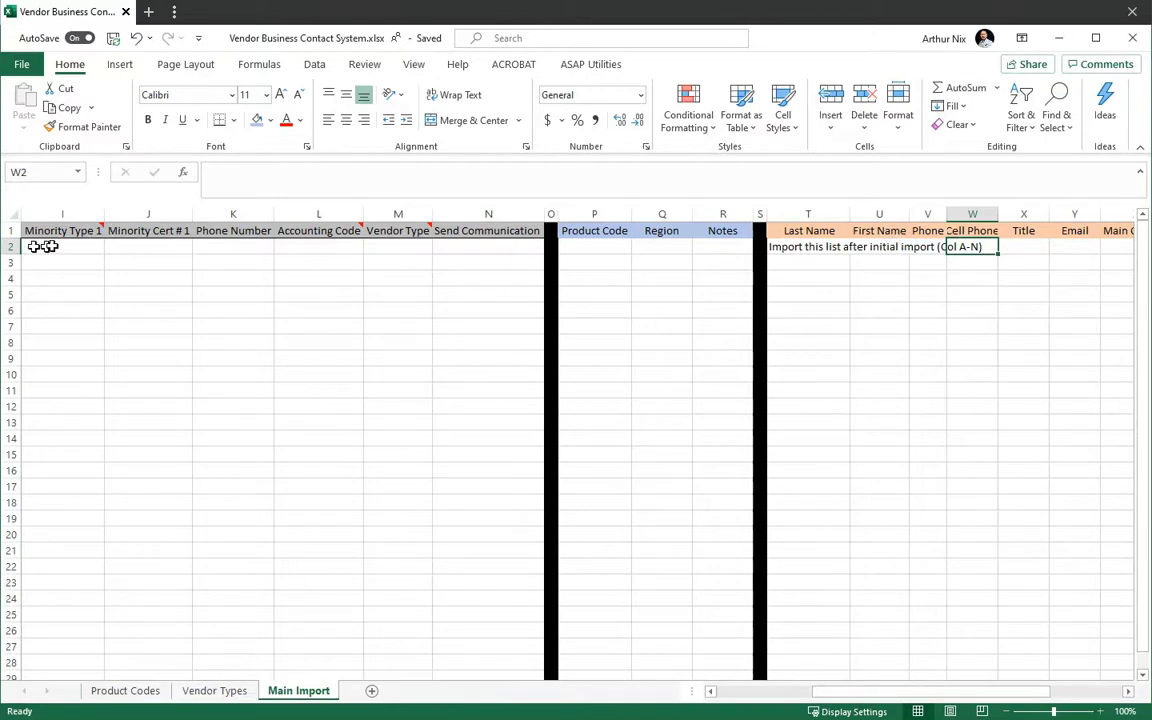
# - Inspect the Vendor Type and Accounting Code columns, and examine the first contact section from Last Name onward
pyautogui.click(455, 249)
pyautogui.click(395, 249)
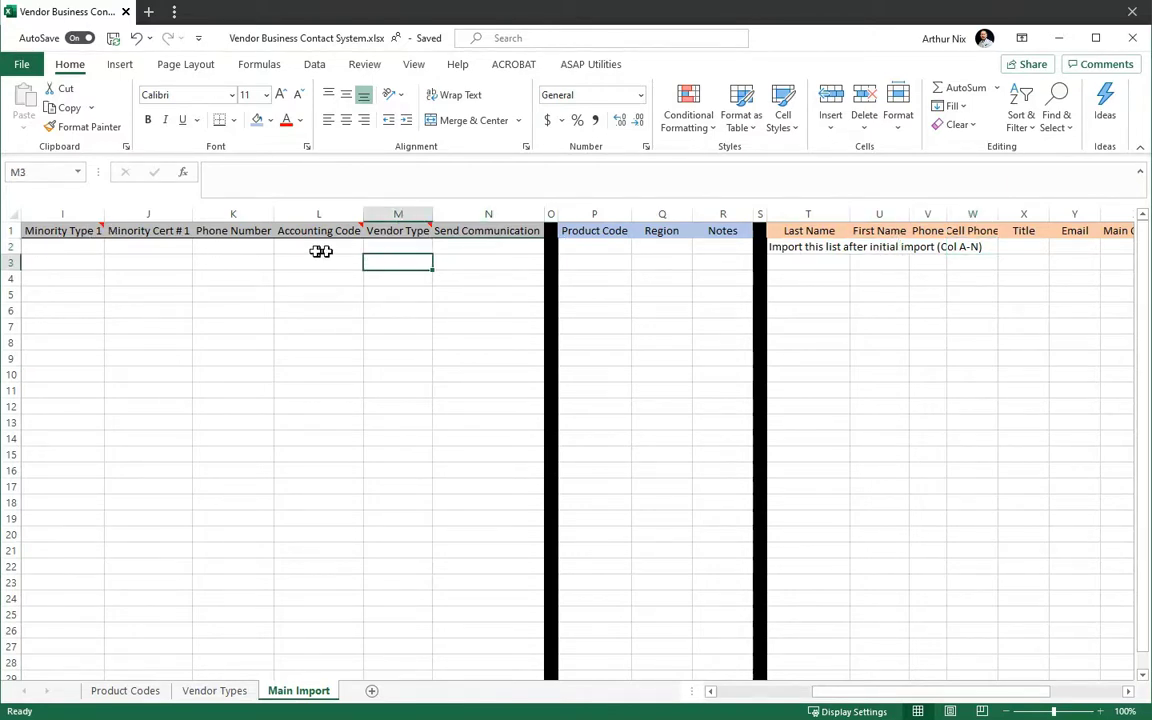
pyautogui.click(300, 249)
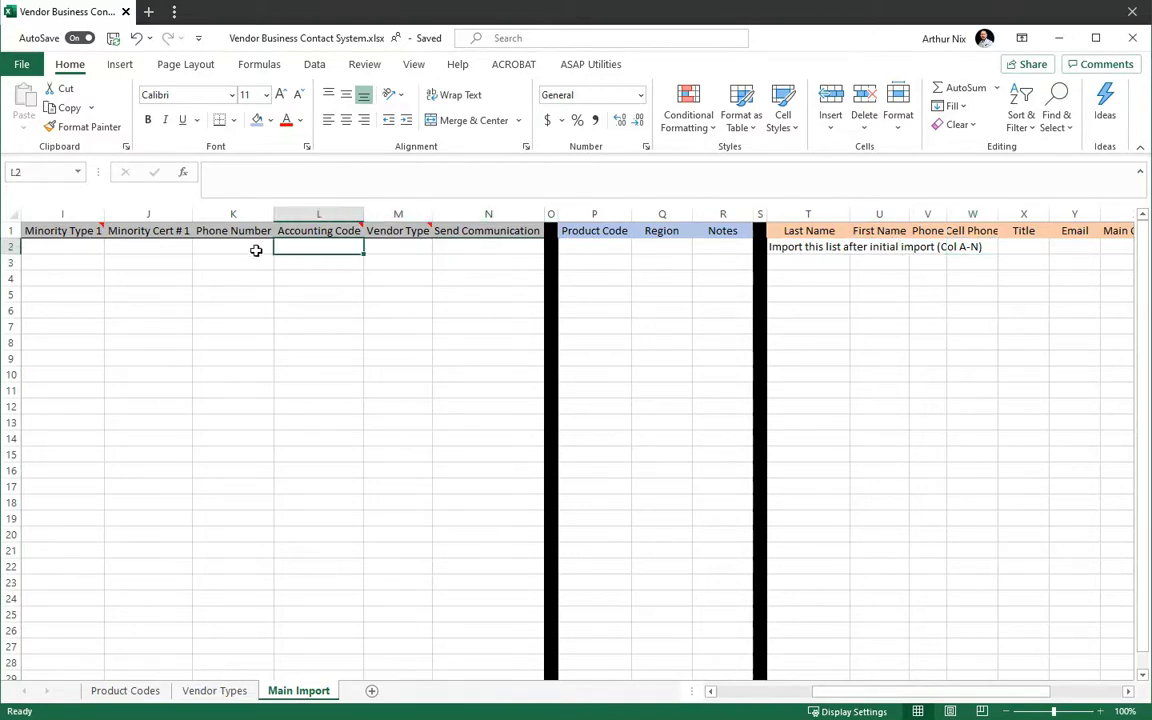
pyautogui.click(805, 248)
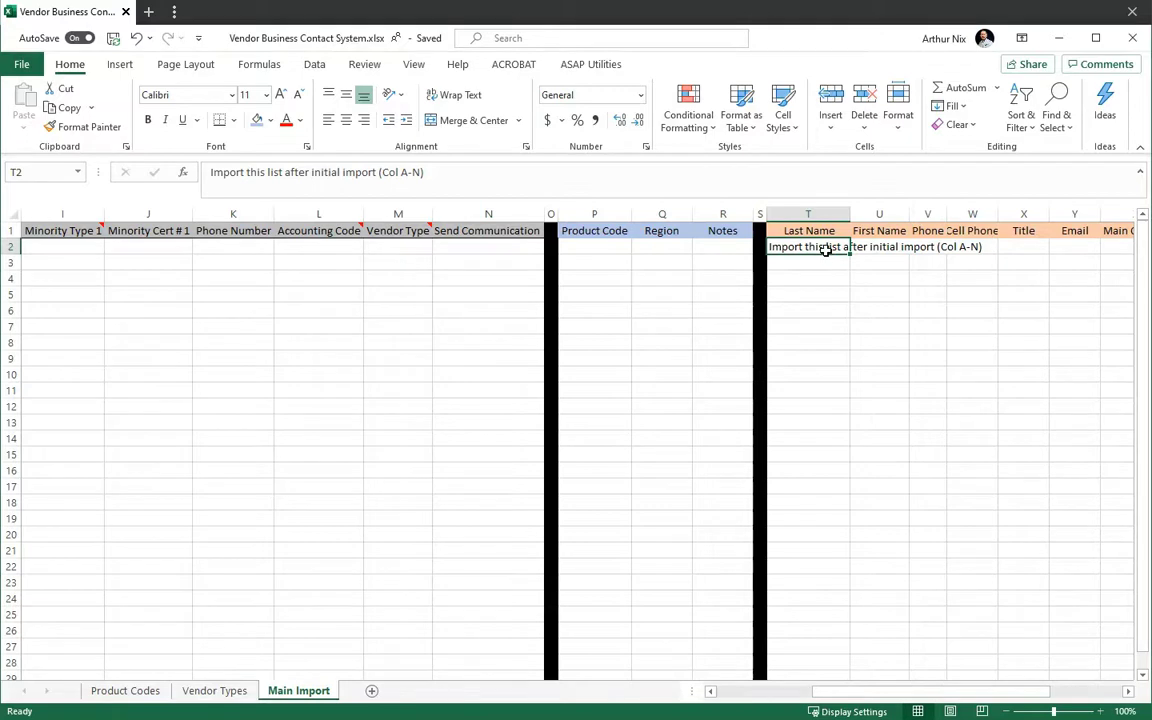
pyautogui.press('Left')
pyautogui.press('Right')
pyautogui.press('Right')
pyautogui.press('Right')
pyautogui.press('Right')
pyautogui.press('Right')
pyautogui.press('Right')
pyautogui.press('Right')
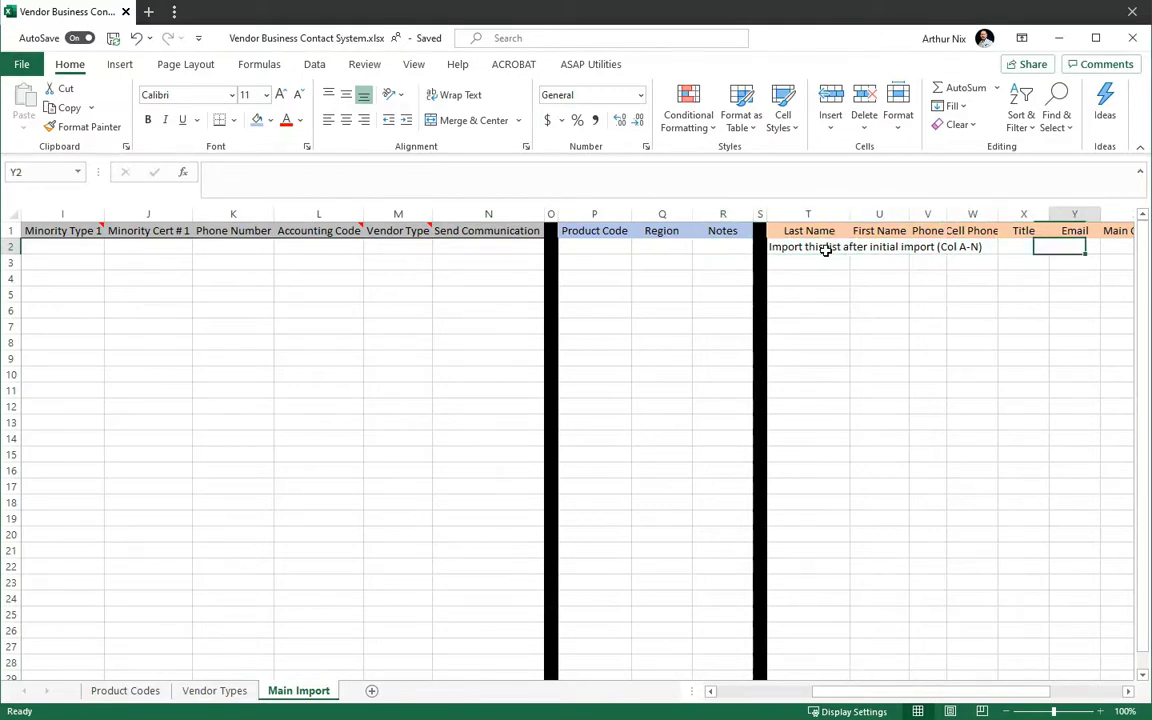
# - Examine row 2 from the first contact section's Email column through the second contact section and past its Main Contact column
pyautogui.press('Right')
pyautogui.press('Right')
pyautogui.press('Right')
pyautogui.press('Right')
pyautogui.press('Right')
pyautogui.press('Right')
pyautogui.press('Right')
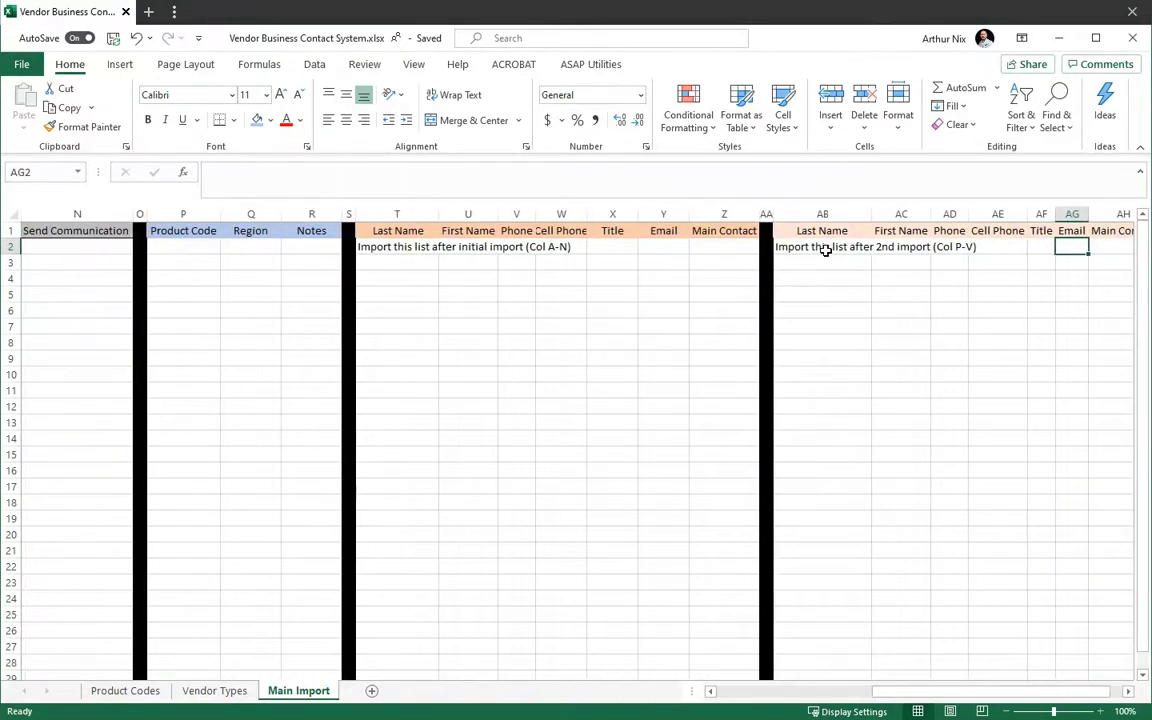
pyautogui.press('Right')
pyautogui.press('Right')
pyautogui.press('Right')
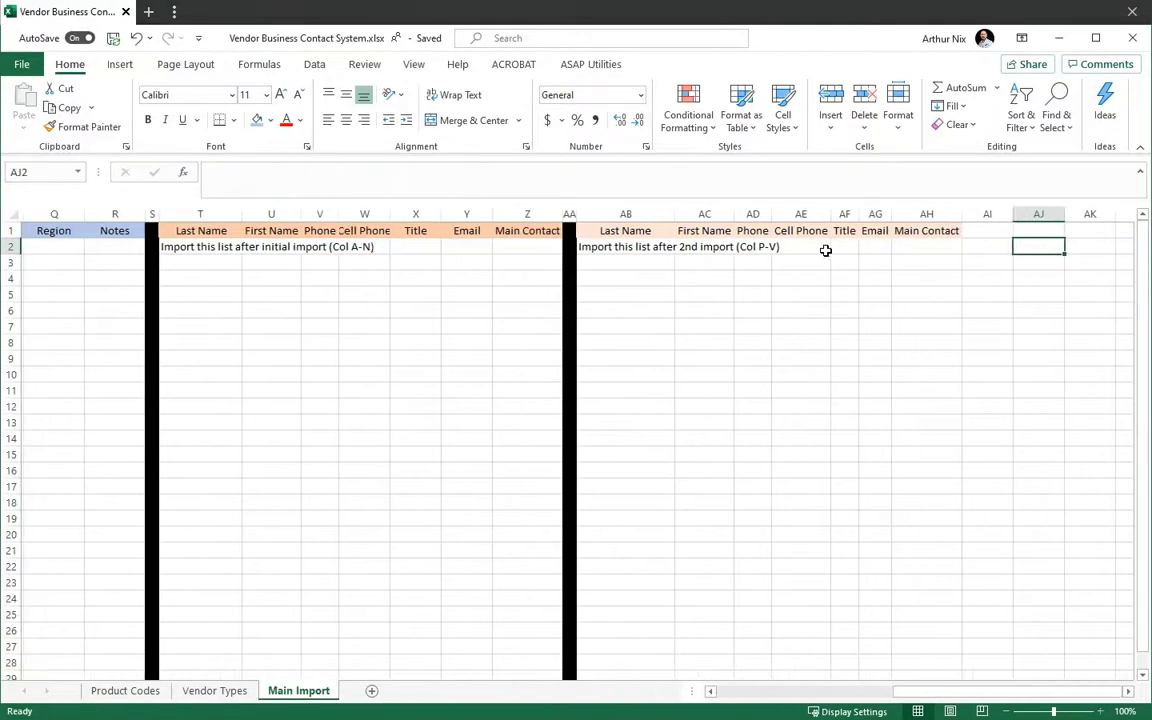
# - Recheck the second contact section's columns around Cell Phone, Title and Email against the first contact section
pyautogui.press('Left')
pyautogui.press('Left')
pyautogui.press('Left')
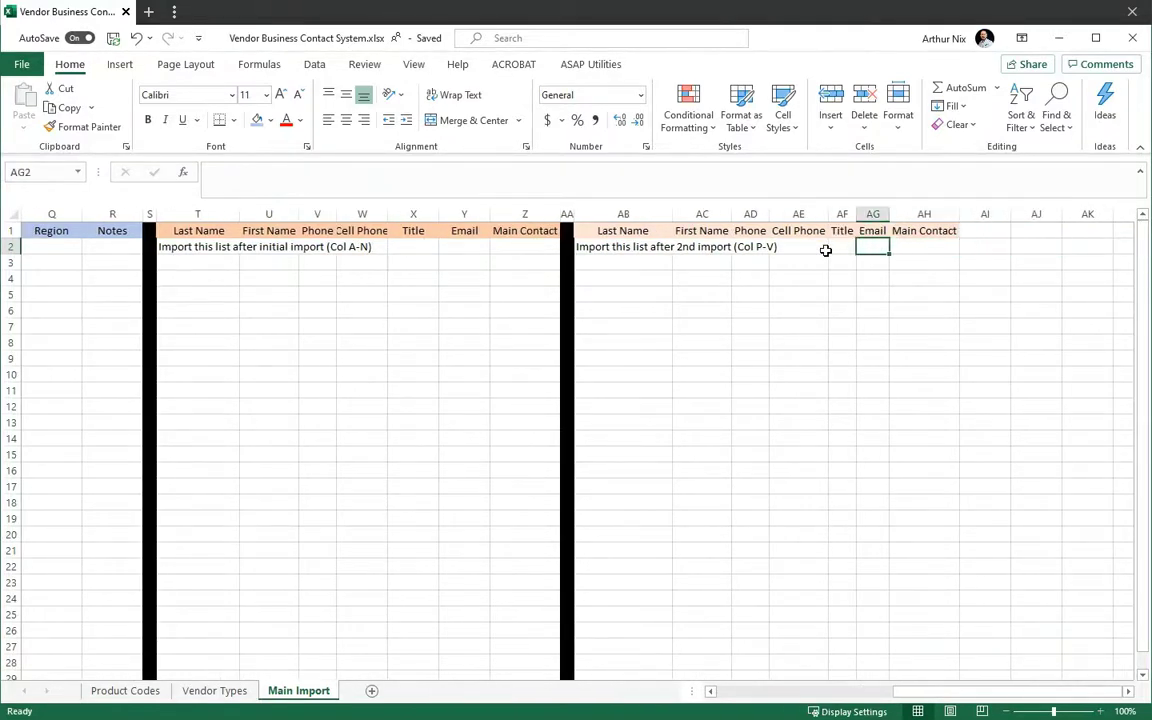
pyautogui.press('Left')
pyautogui.press('Left')
pyautogui.press('Left')
pyautogui.press('Left')
pyautogui.press('Left')
pyautogui.press('Left')
pyautogui.press('Left')
pyautogui.press('Left')
pyautogui.press('Left')
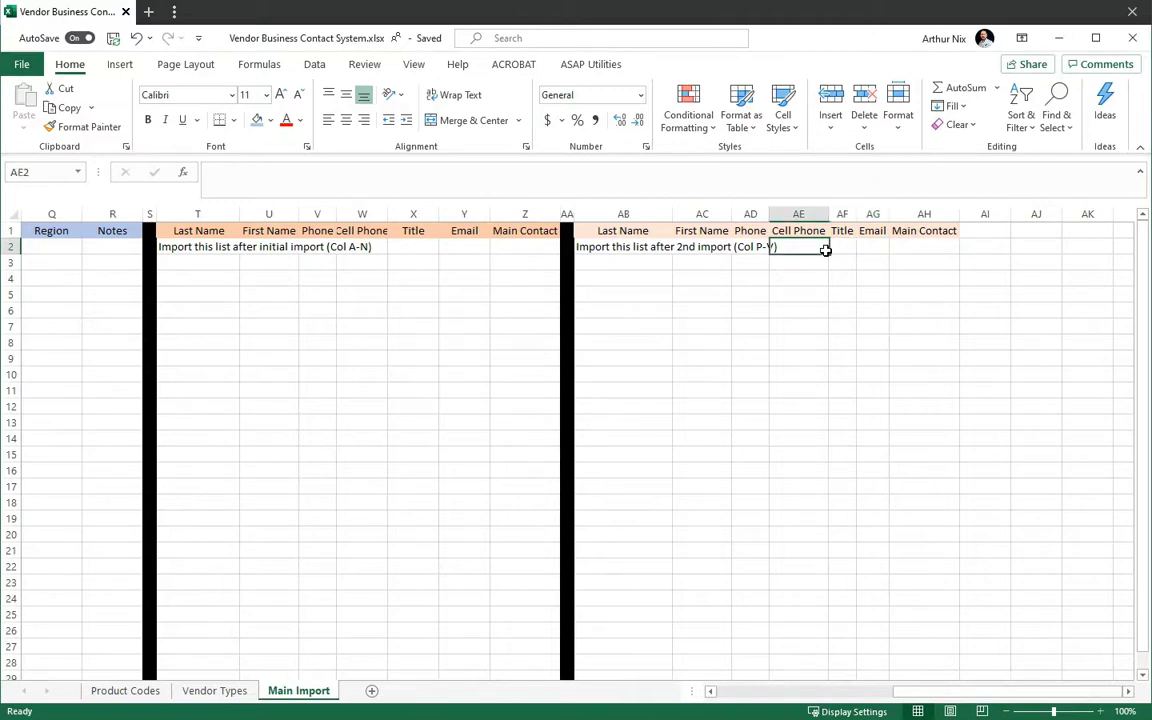
pyautogui.press('Right')
pyautogui.press('Right')
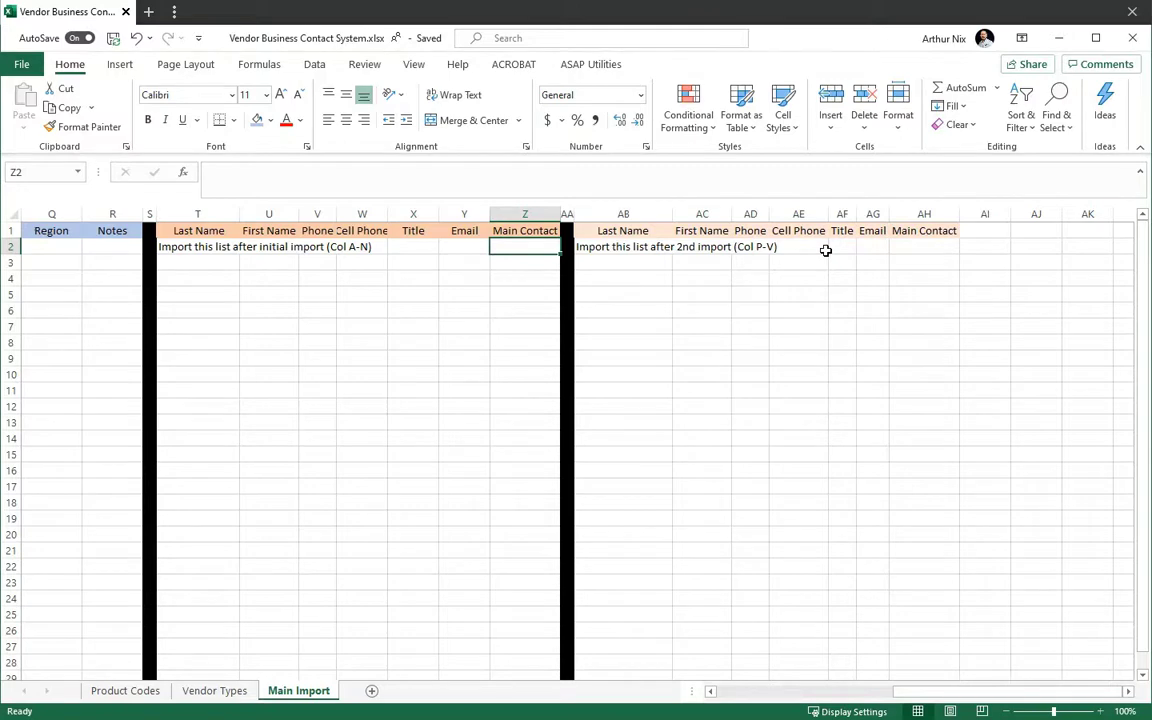
# - Trace row 2 back from the contact sections through the product section into the main vendor columns
pyautogui.press('Left')
pyautogui.press('Left')
pyautogui.press('Left')
pyautogui.press('Left')
pyautogui.press('Left')
pyautogui.press('Left')
pyautogui.press('Left')
pyautogui.press('Left')
pyautogui.press('Left')
pyautogui.press('Left')
pyautogui.press('Left')
pyautogui.press('Left')
pyautogui.press('Left')
pyautogui.press('Left')
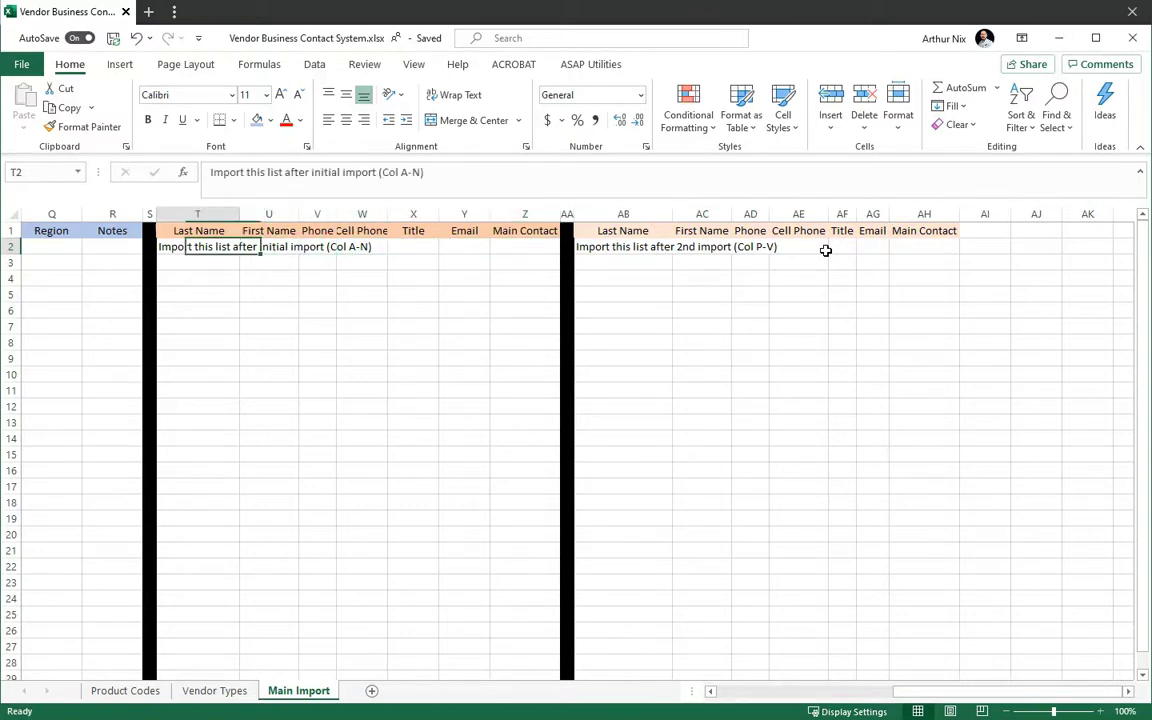
pyautogui.press('Left')
pyautogui.press('Left')
pyautogui.press('Left')
pyautogui.press('Left')
pyautogui.press('Left')
pyautogui.press('Left')
pyautogui.press('Left')
pyautogui.press('Left')
pyautogui.press('Left')
pyautogui.press('Left')
pyautogui.press('Left')
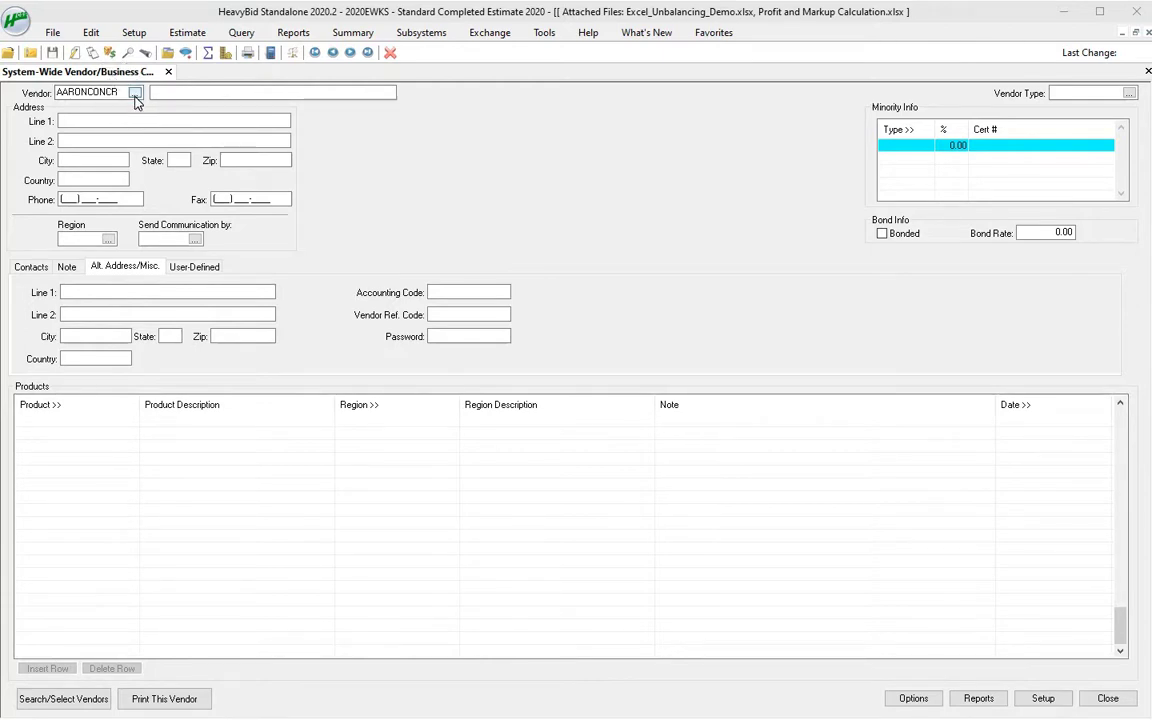
# - In HeavyBid, open the Excel import with Product Setup as the target database and select the Product field's column mapping
pyautogui.click(505, 33)
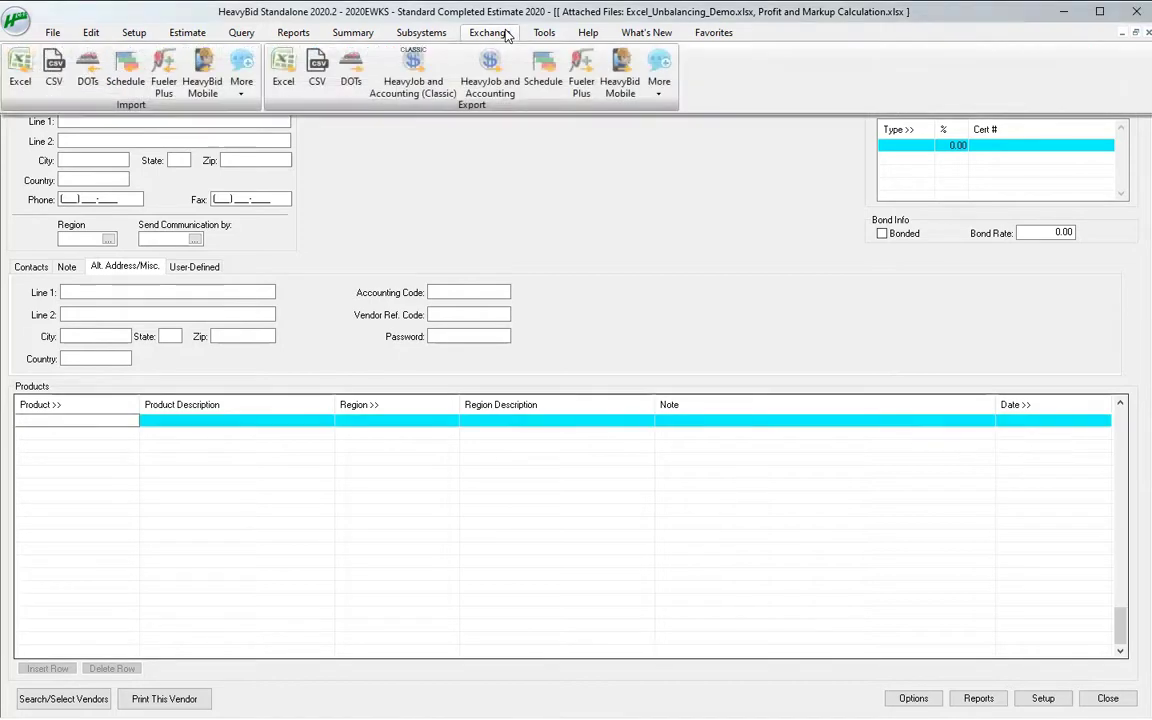
pyautogui.click(22, 74)
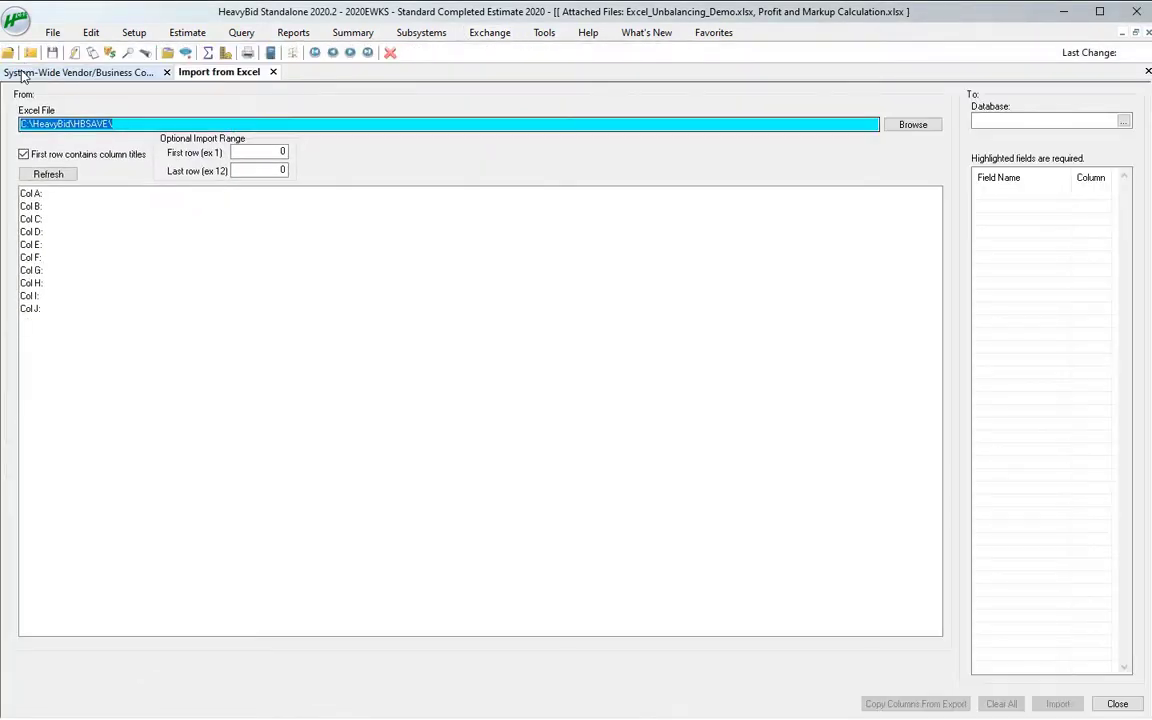
pyautogui.click(1124, 121)
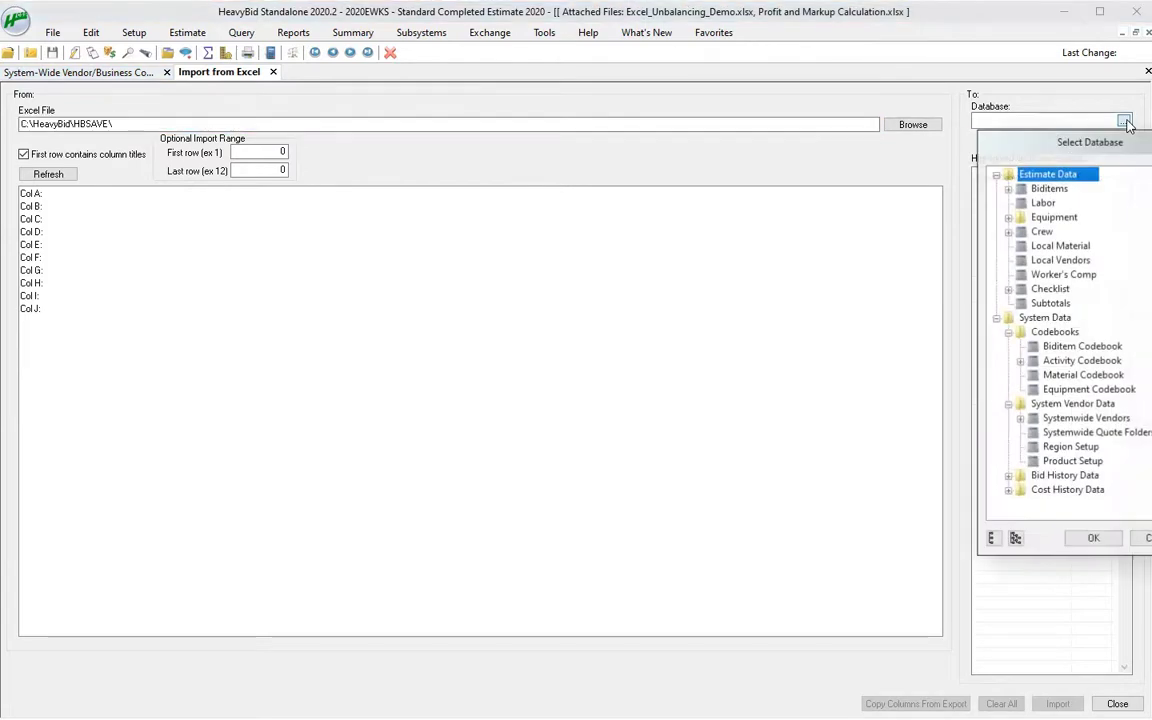
pyautogui.moveTo(1088, 141); pyautogui.dragTo(660, 97)
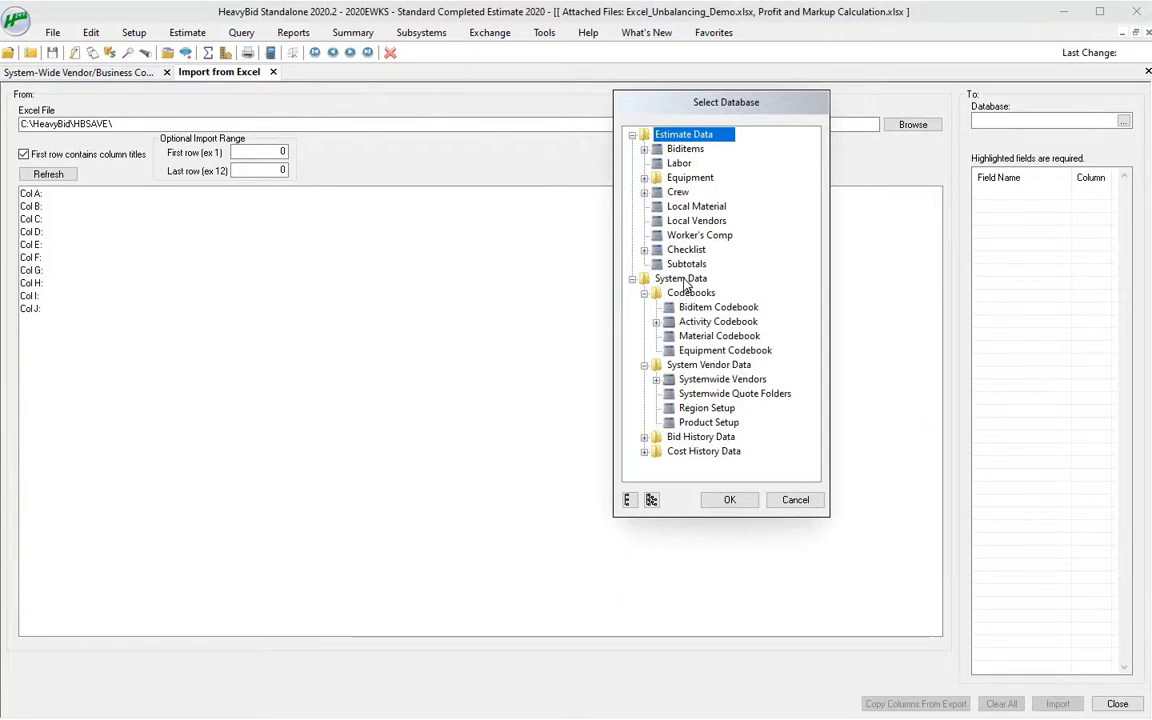
pyautogui.click(712, 424)
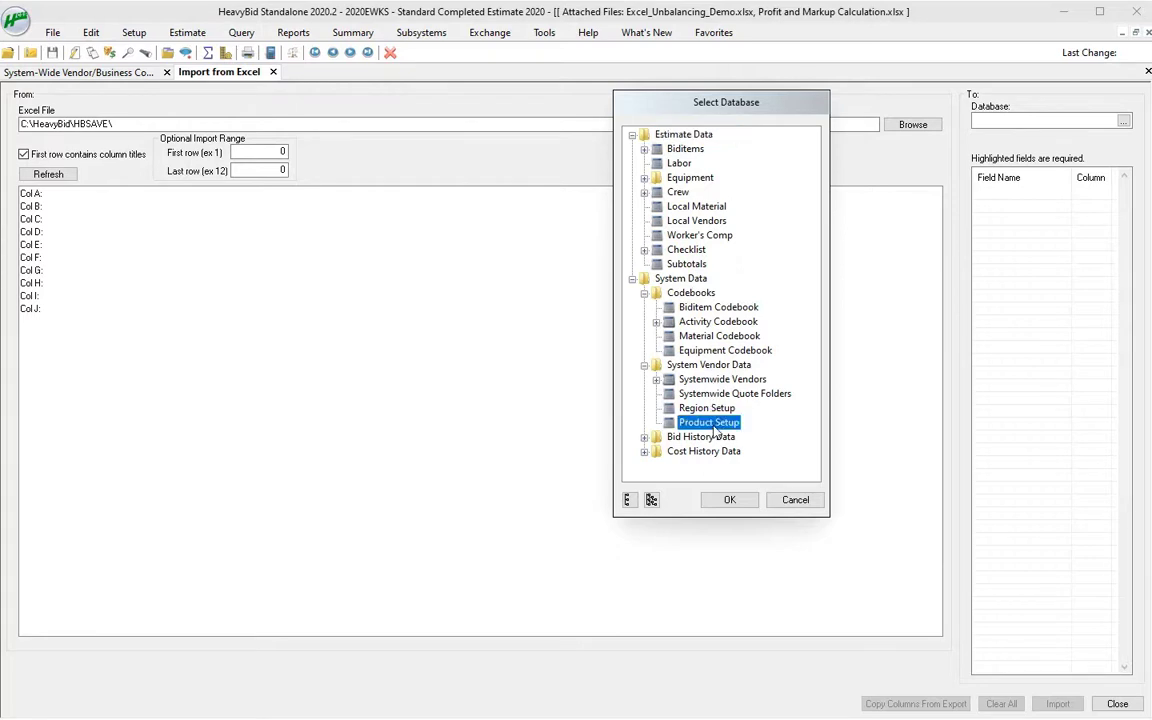
pyautogui.click(729, 500)
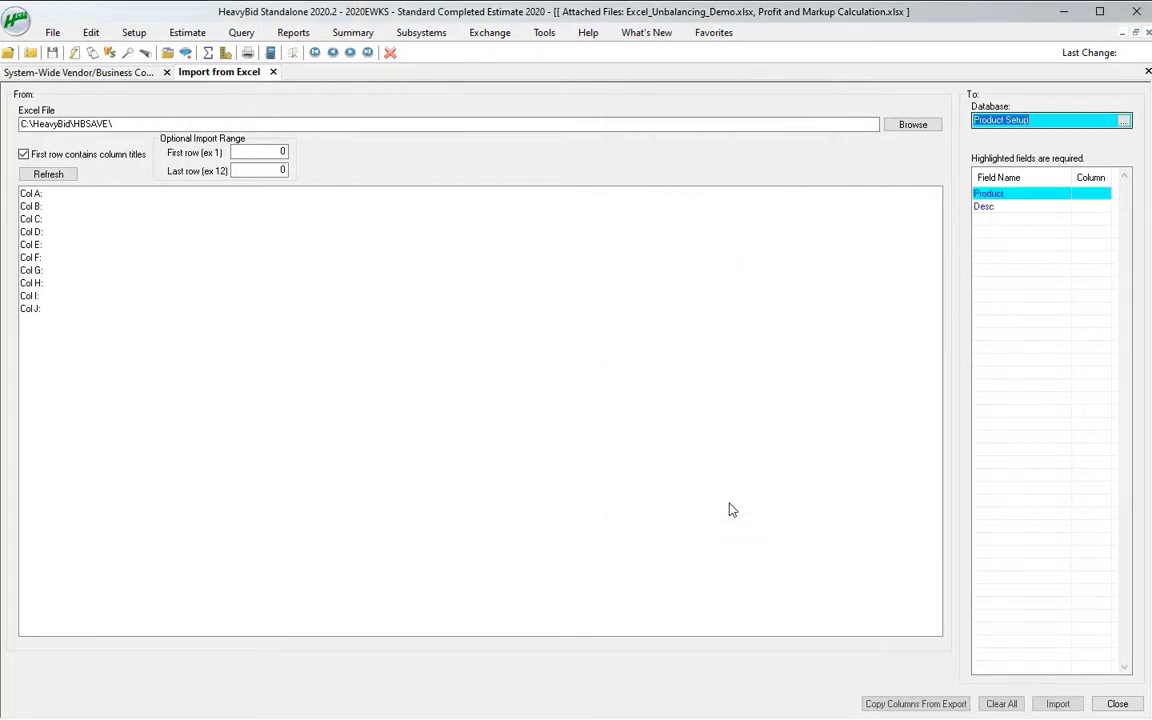
pyautogui.click(1091, 193)
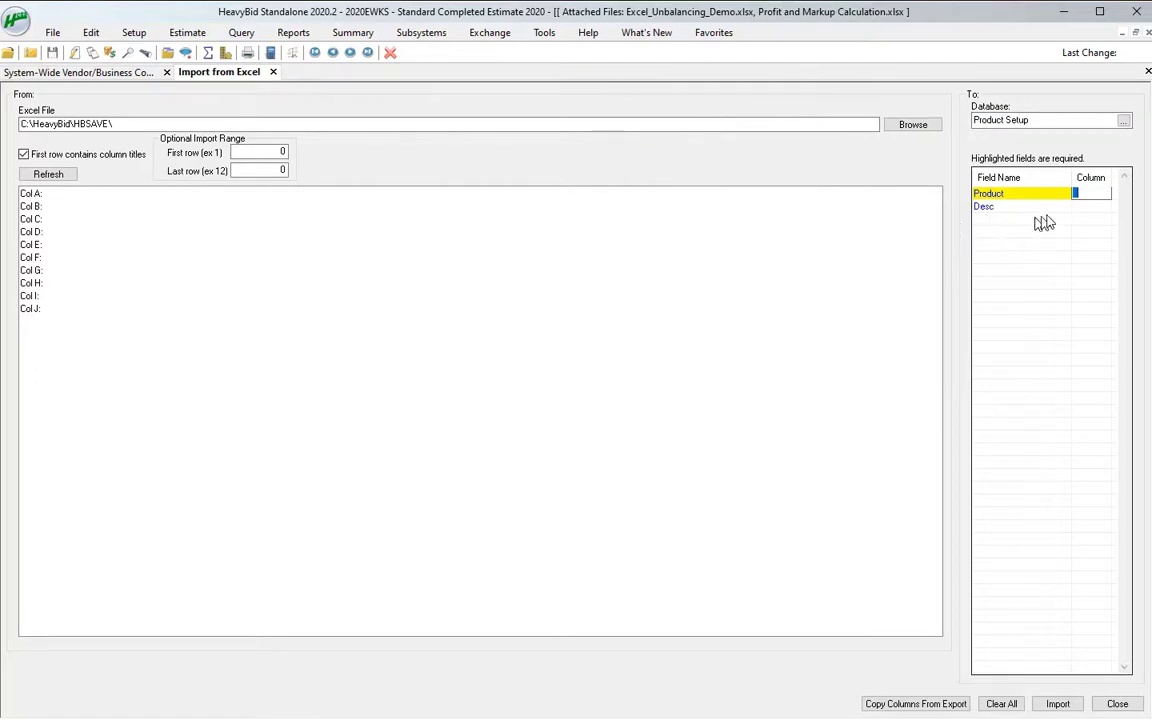
# - Expand Systemwide Vendors to show its contact and product databases, and make Systemwide Vendors the import target
pyautogui.click(1124, 120)
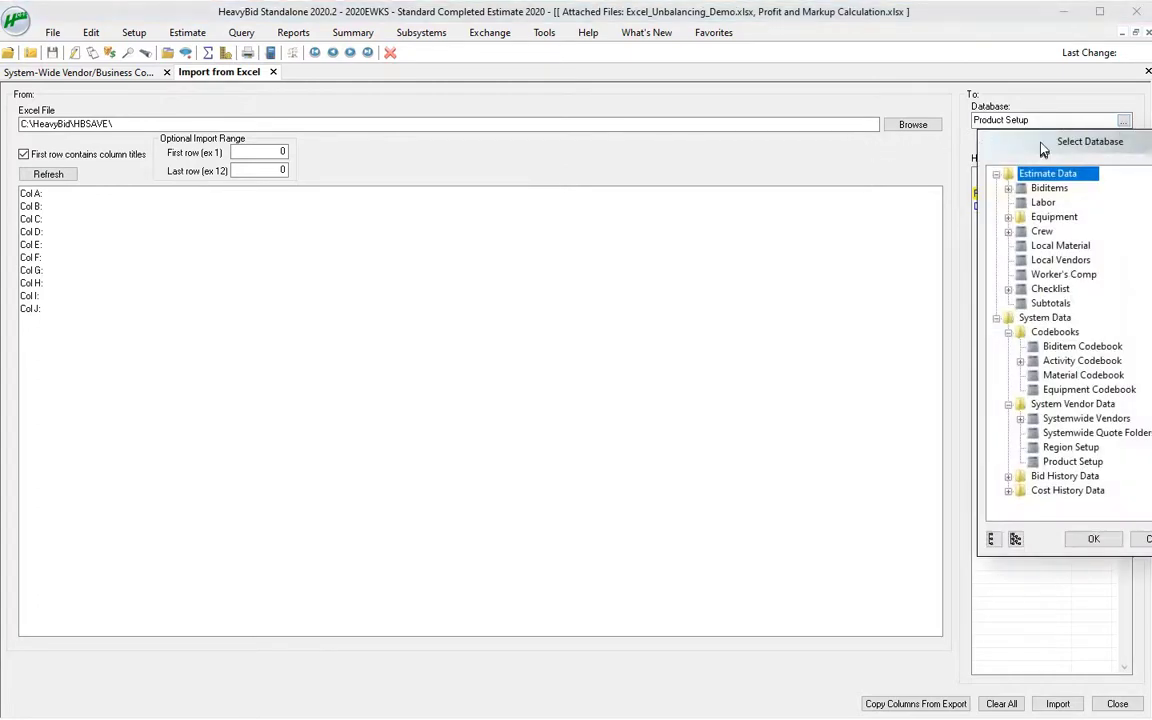
pyautogui.moveTo(1050, 141); pyautogui.dragTo(700, 120)
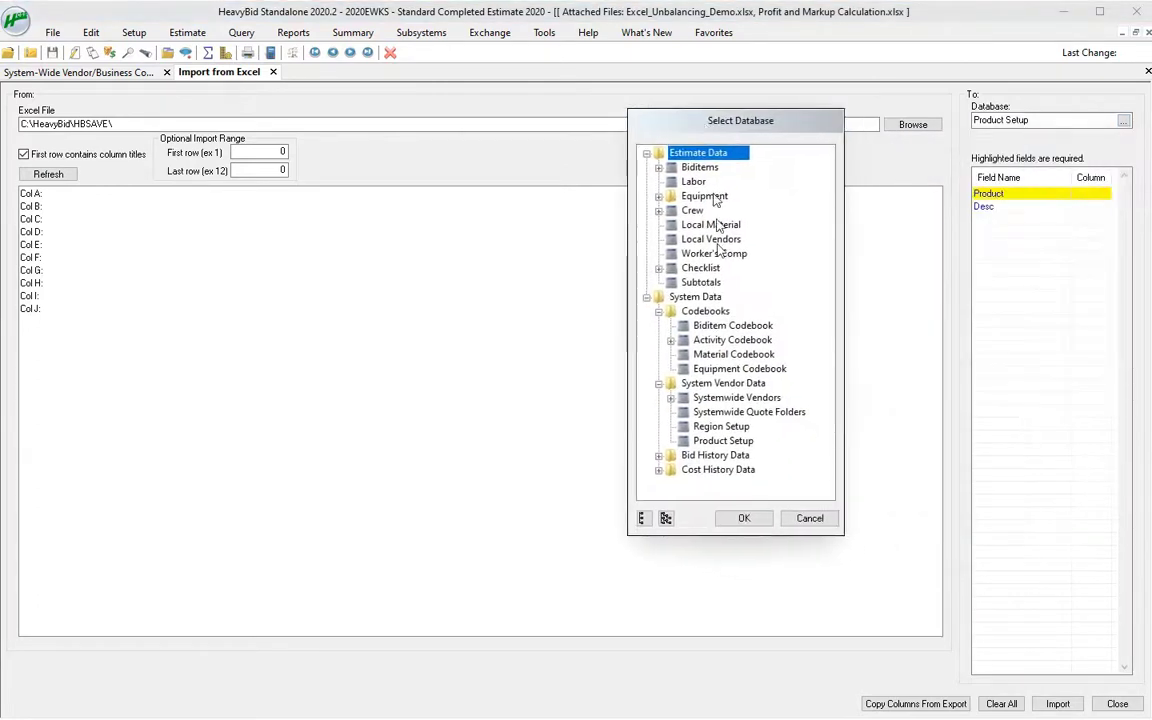
pyautogui.click(727, 398)
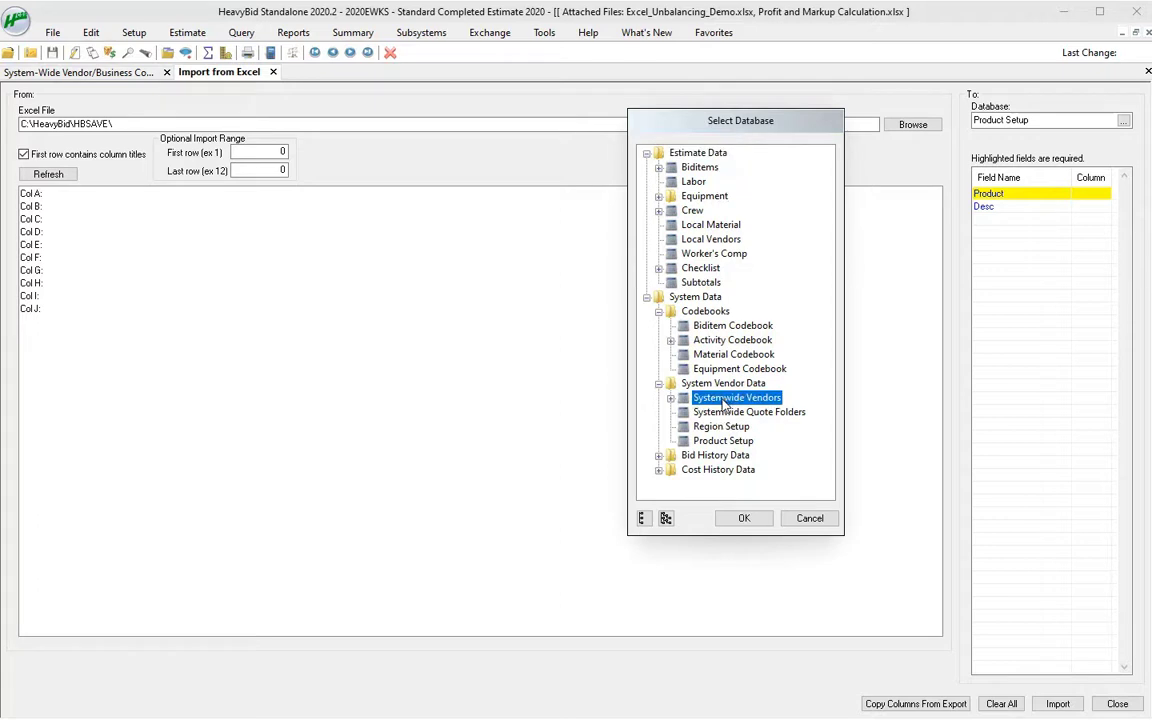
pyautogui.doubleClick(728, 399)
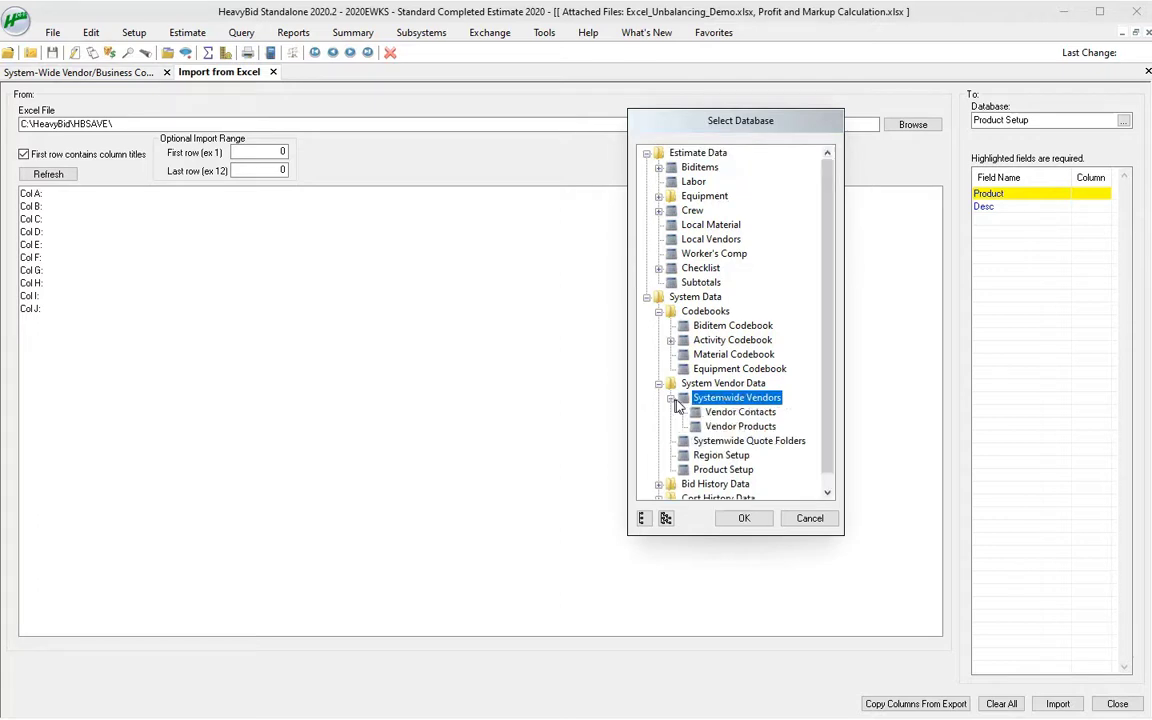
pyautogui.click(741, 414)
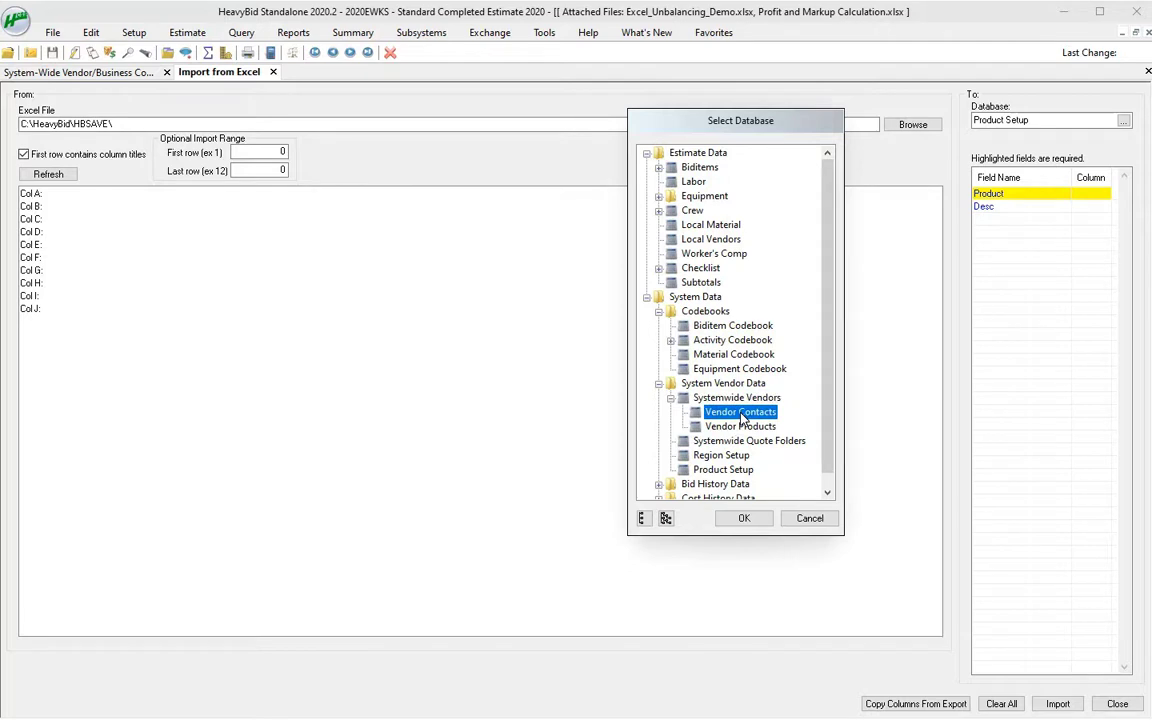
pyautogui.click(744, 428)
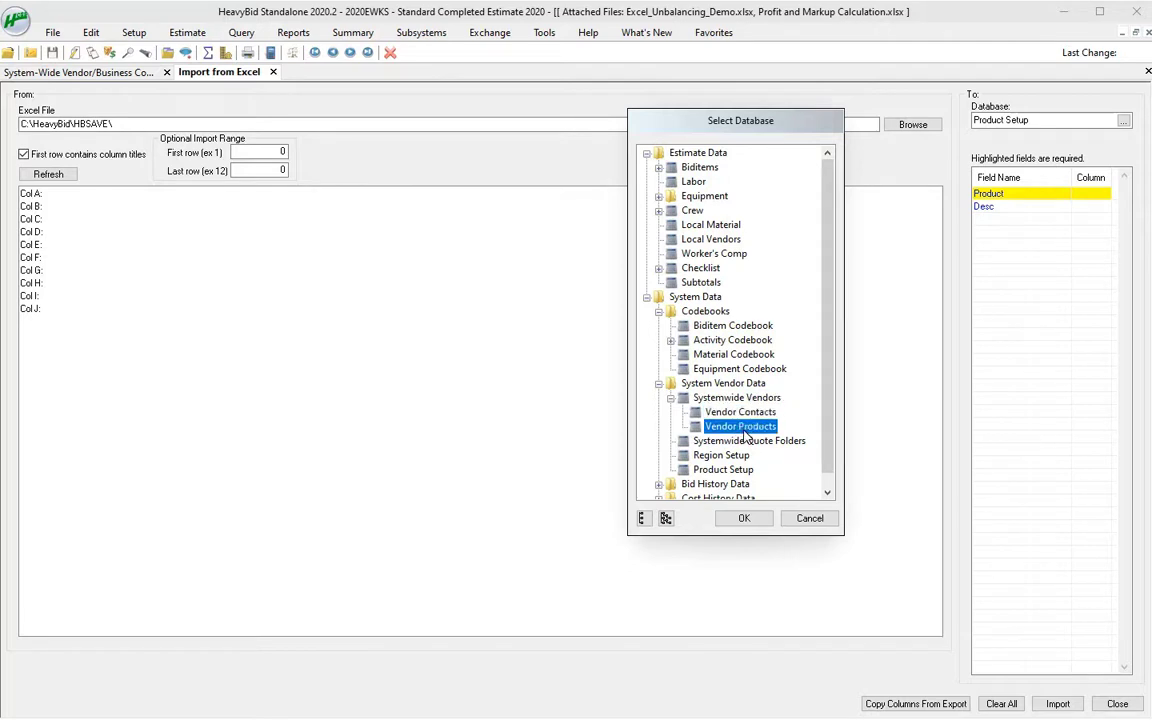
pyautogui.click(739, 401)
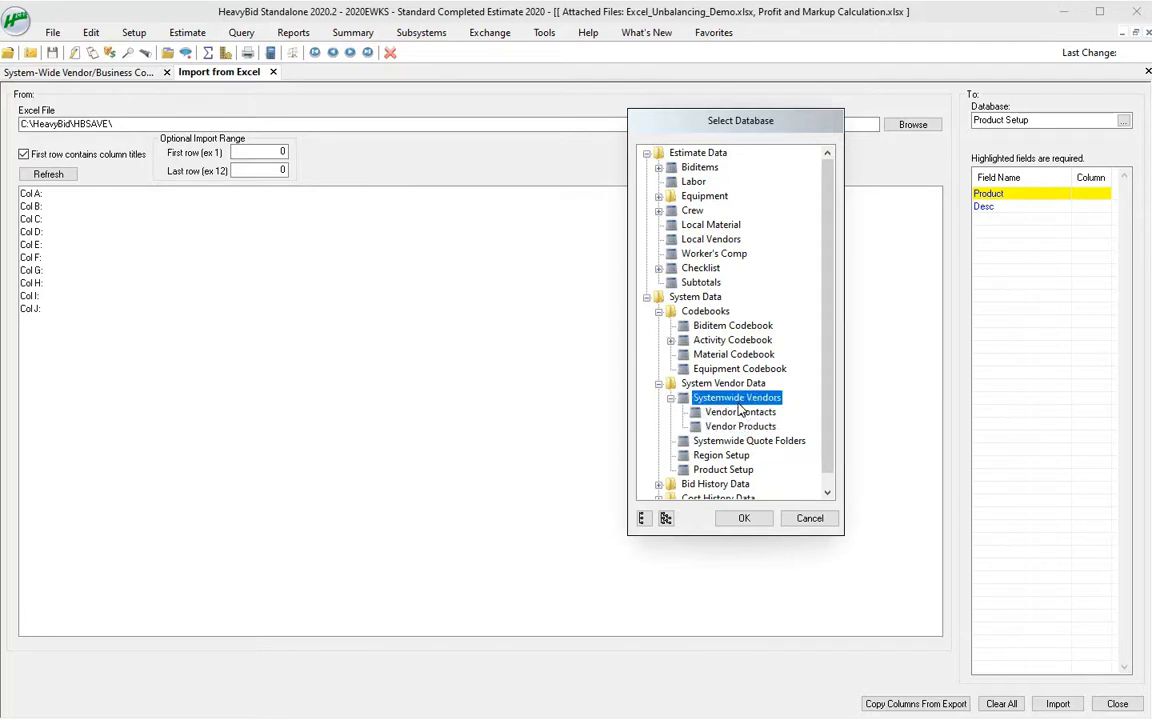
pyautogui.click(768, 524)
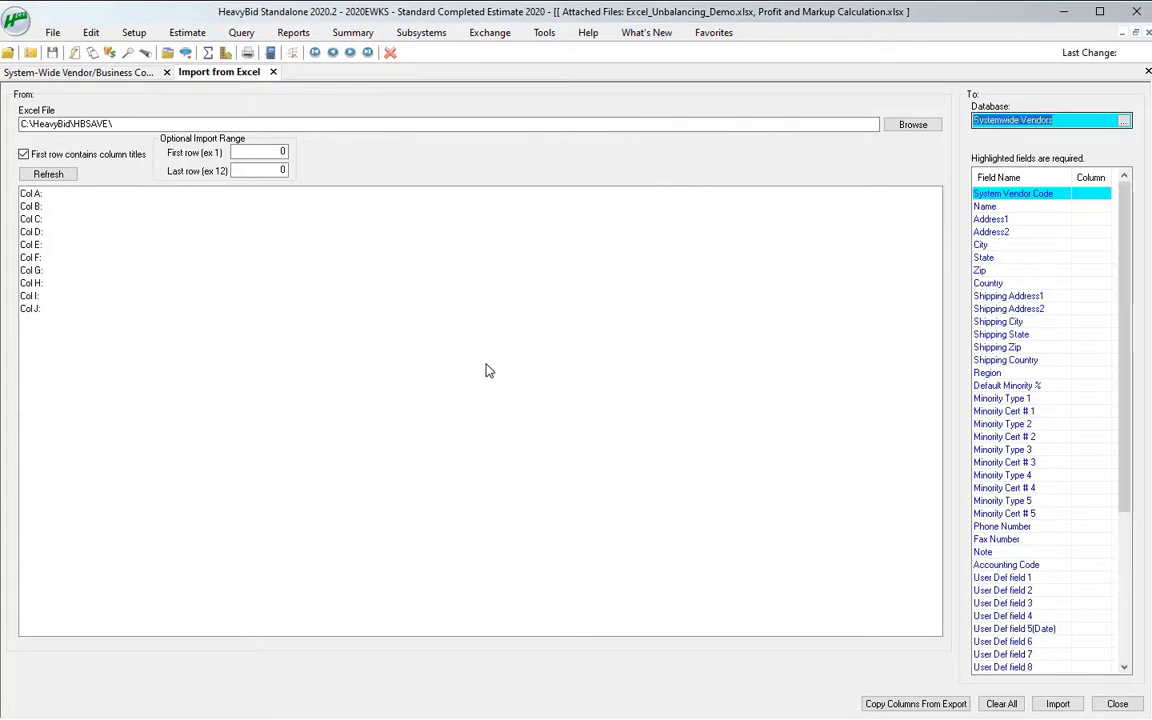
# - Examine the Systemwide Vendors import fields from System Vendor Code down to Vendor Type and back to the start of the list
pyautogui.click(1091, 194)
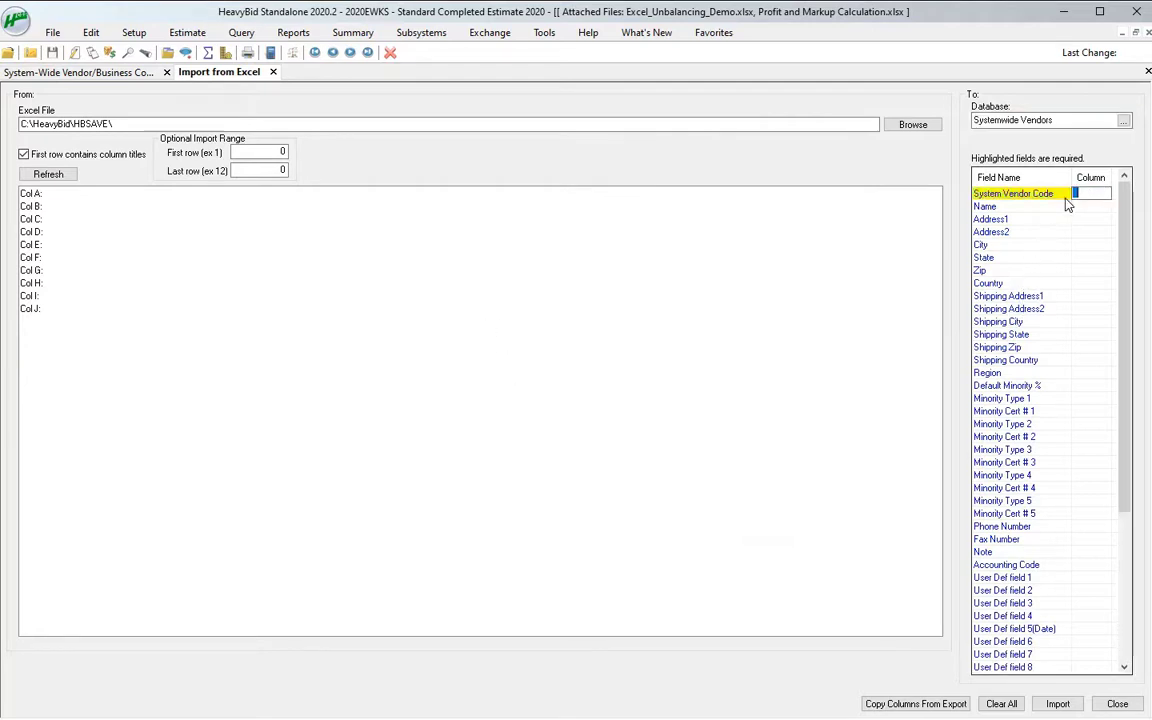
pyautogui.press('Down')
pyautogui.press('Down')
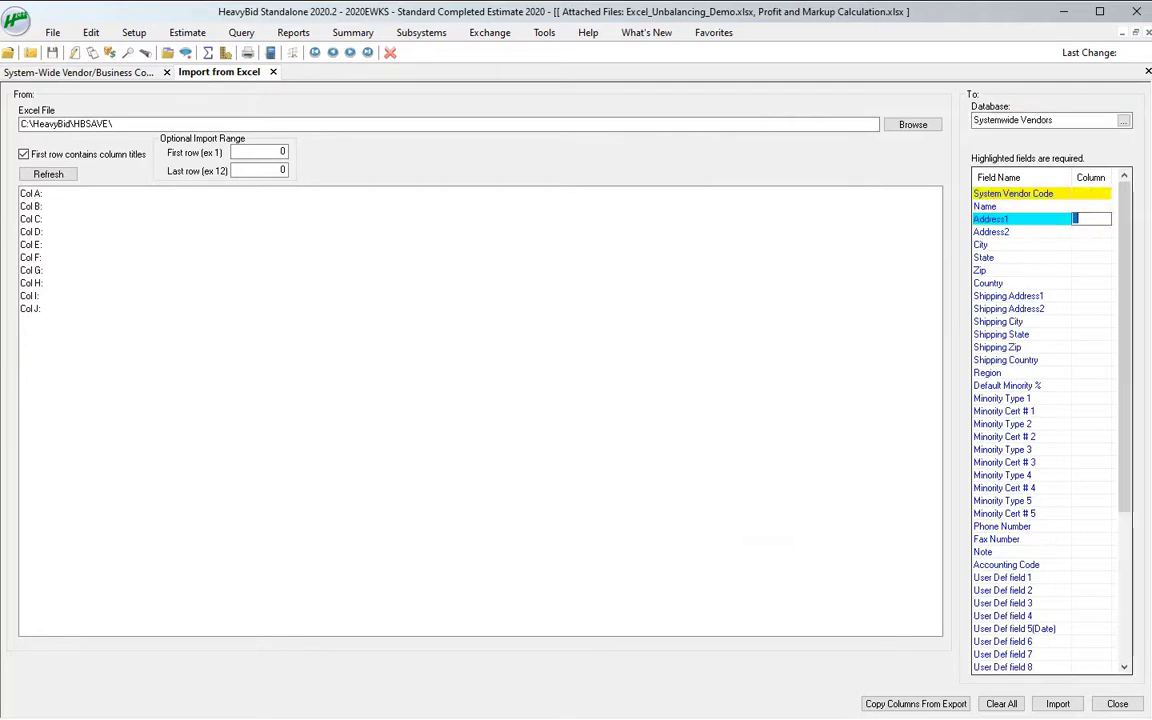
pyautogui.moveTo(1124, 274); pyautogui.dragTo(1131, 442)
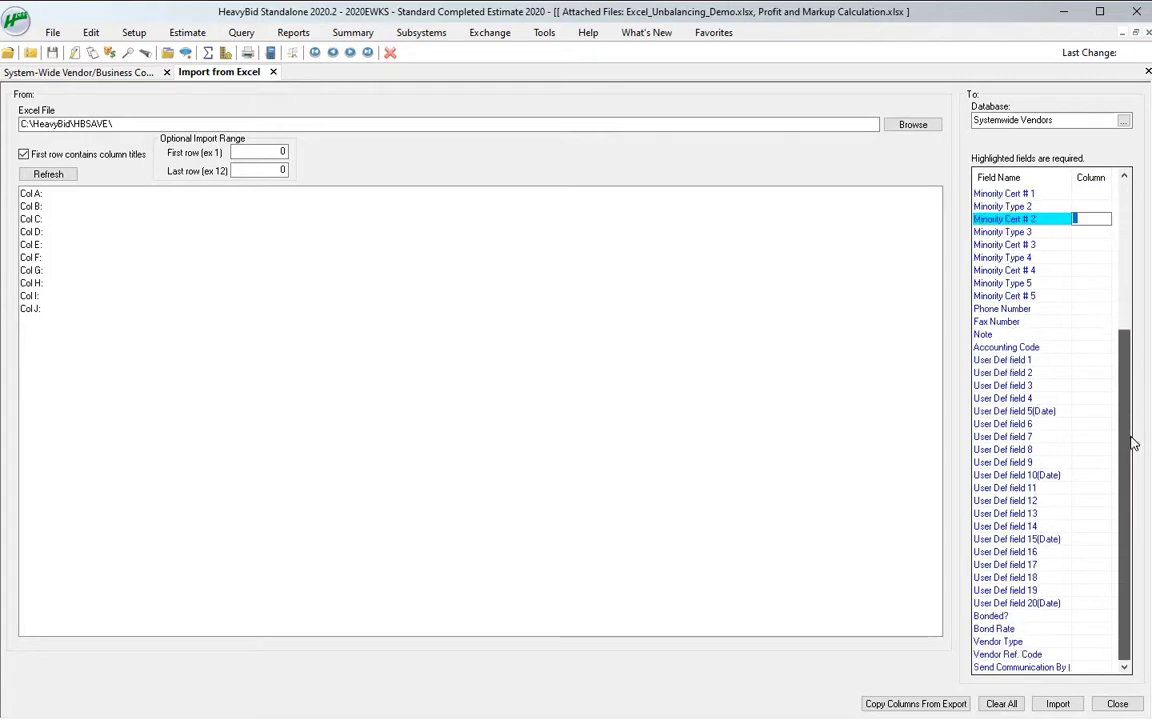
pyautogui.click(1085, 641)
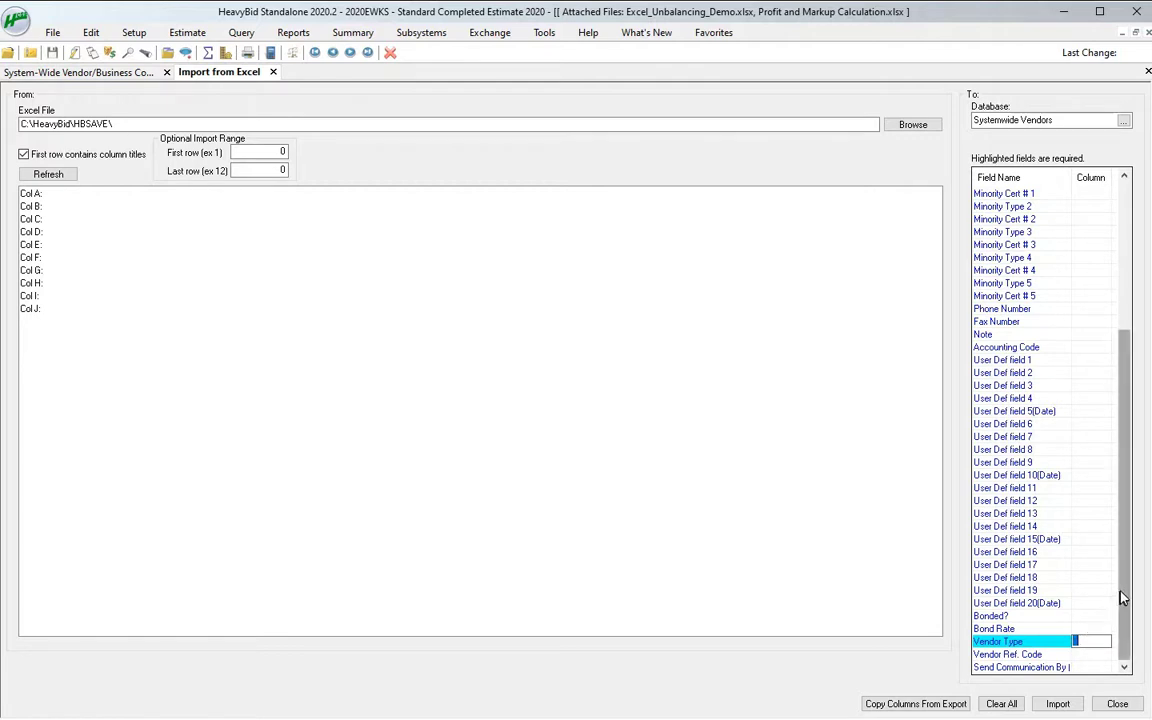
pyautogui.moveTo(1121, 597); pyautogui.dragTo(1147, 406)
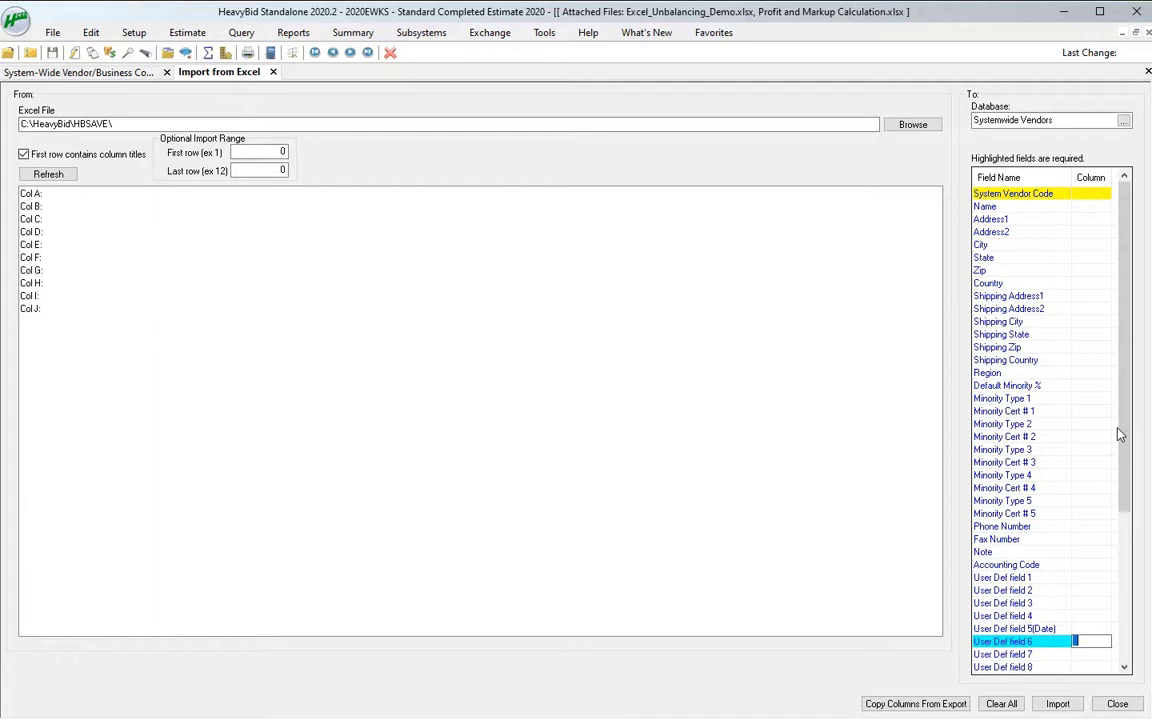
pyautogui.moveTo(1120, 434); pyautogui.dragTo(1138, 404)
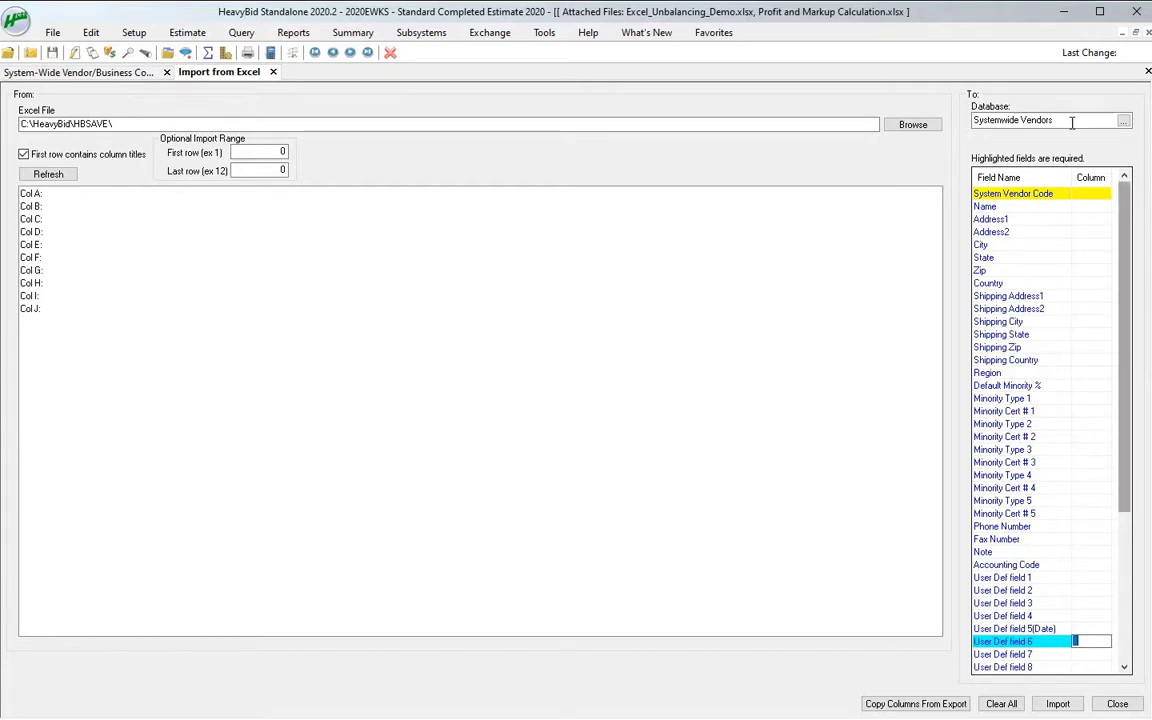
# - Change the import's target database to Vendor Contacts under Systemwide Vendors
pyautogui.click(1124, 121)
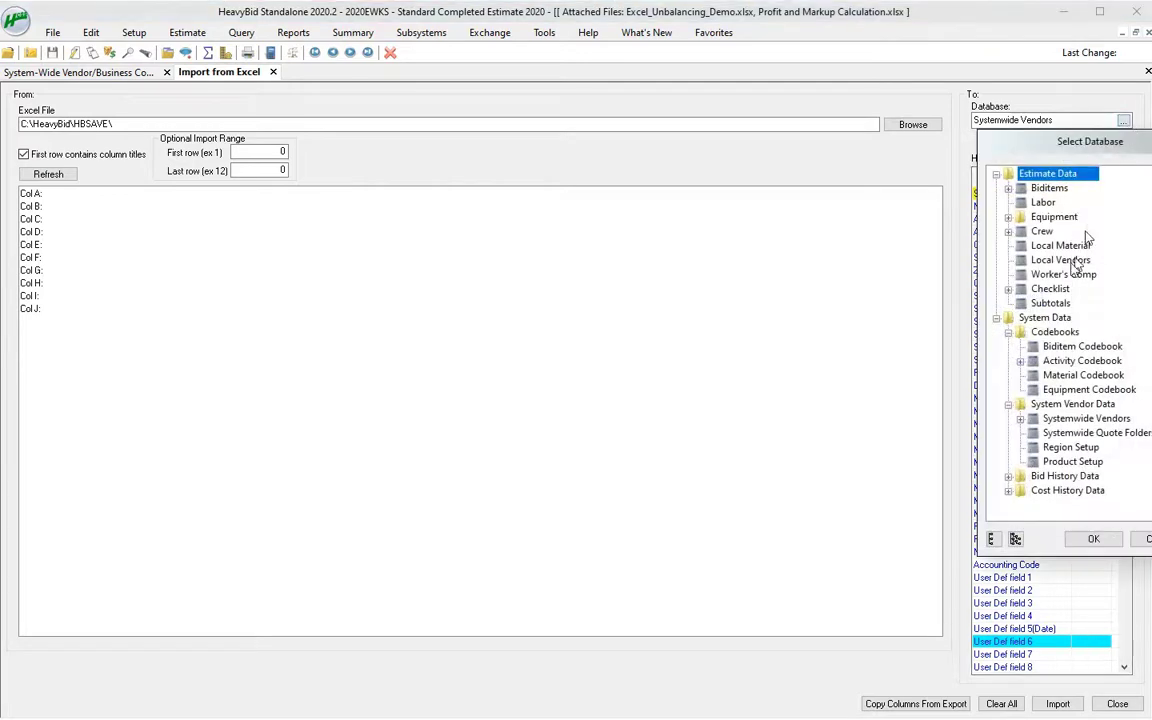
pyautogui.moveTo(1145, 145); pyautogui.dragTo(857, 137)
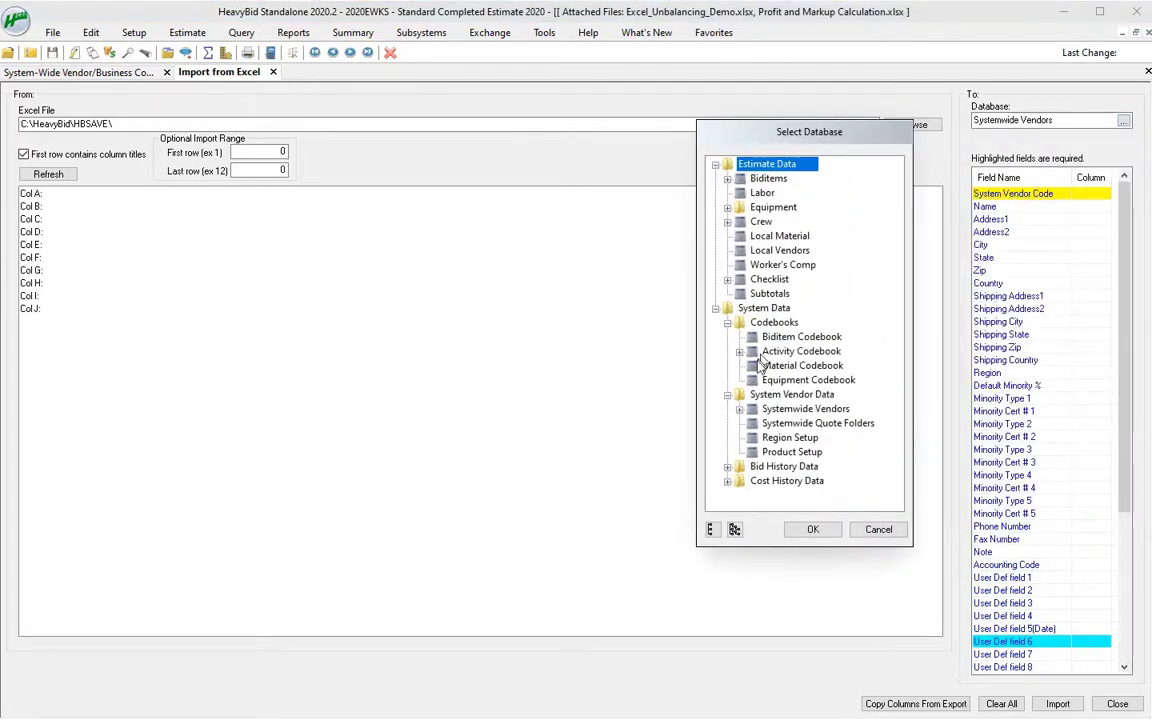
pyautogui.click(739, 409)
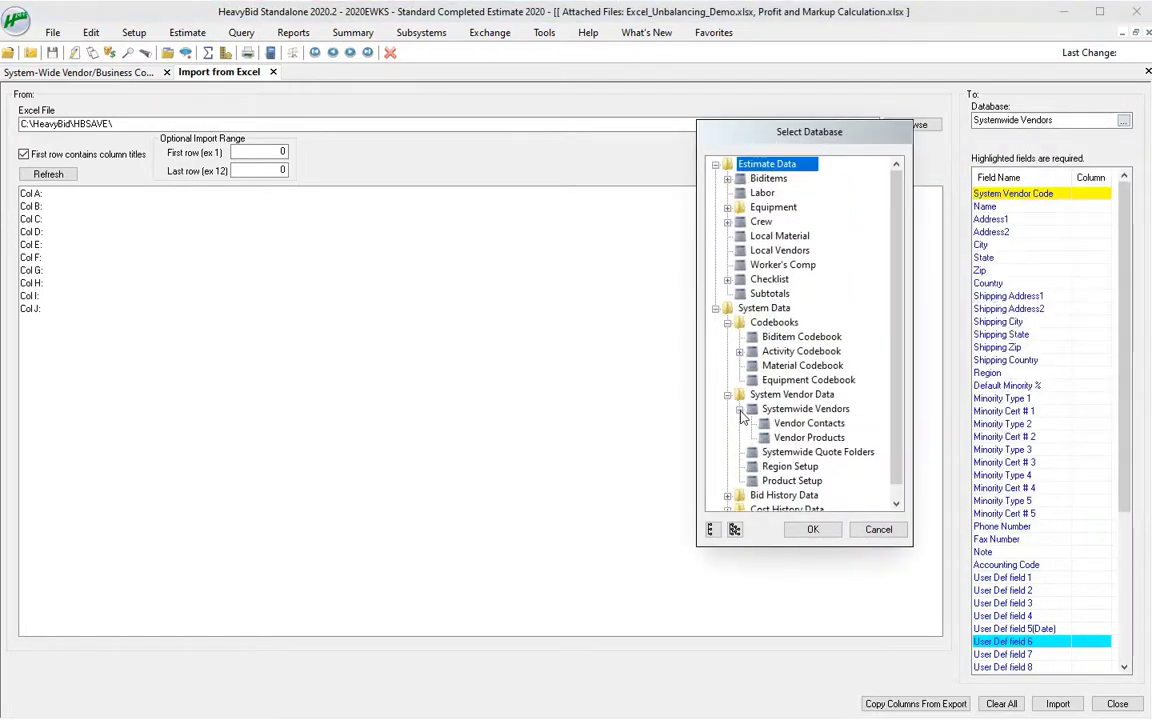
pyautogui.click(810, 424)
pyautogui.click(812, 530)
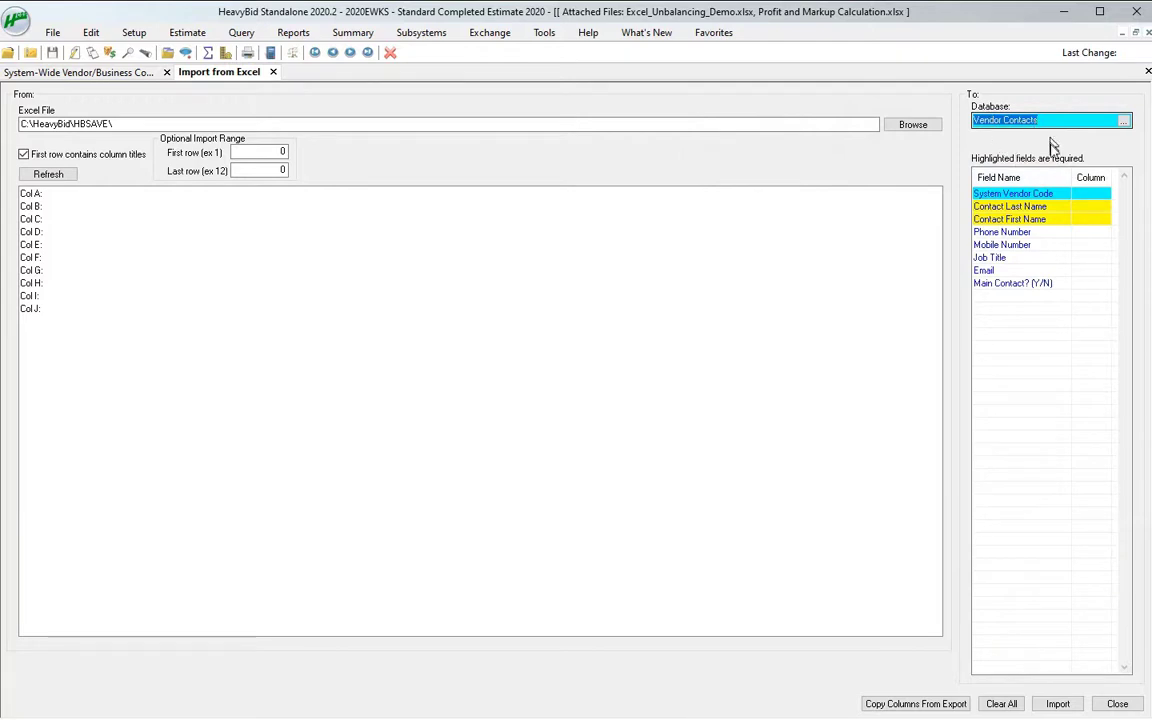
# - Go through the Vendor Contacts column mappings from System Vendor Code to Main Contact? (Y/N)
pyautogui.click(1091, 193)
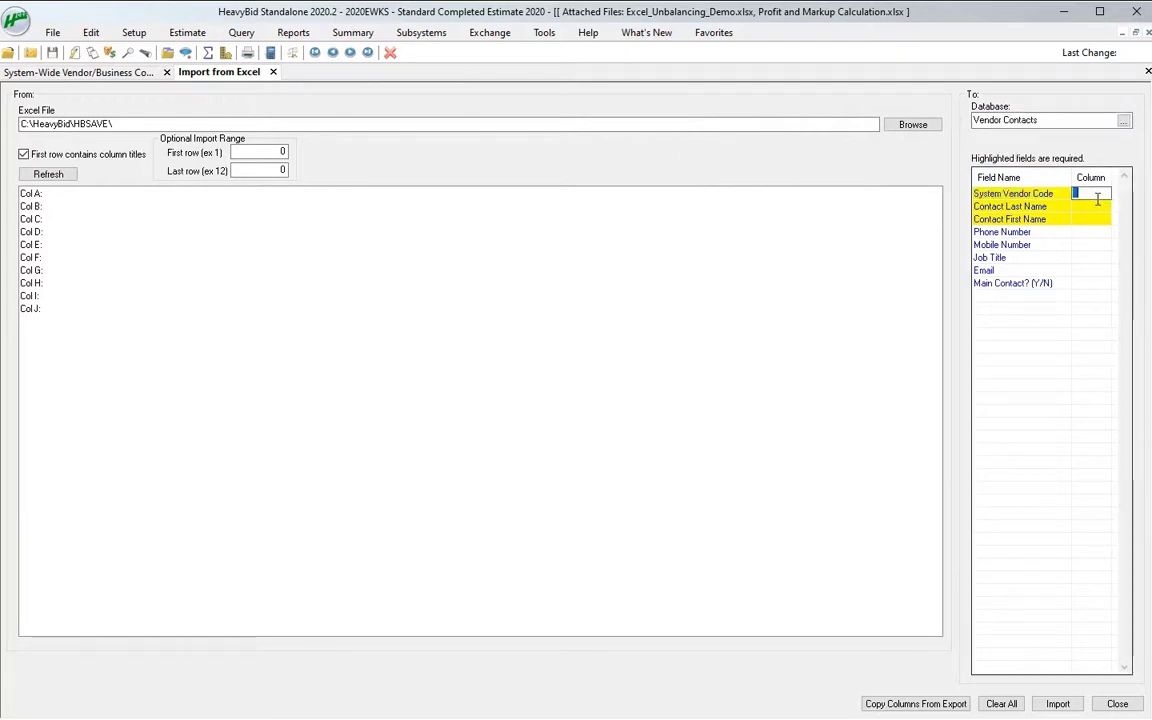
pyautogui.click(1091, 206)
pyautogui.click(1091, 219)
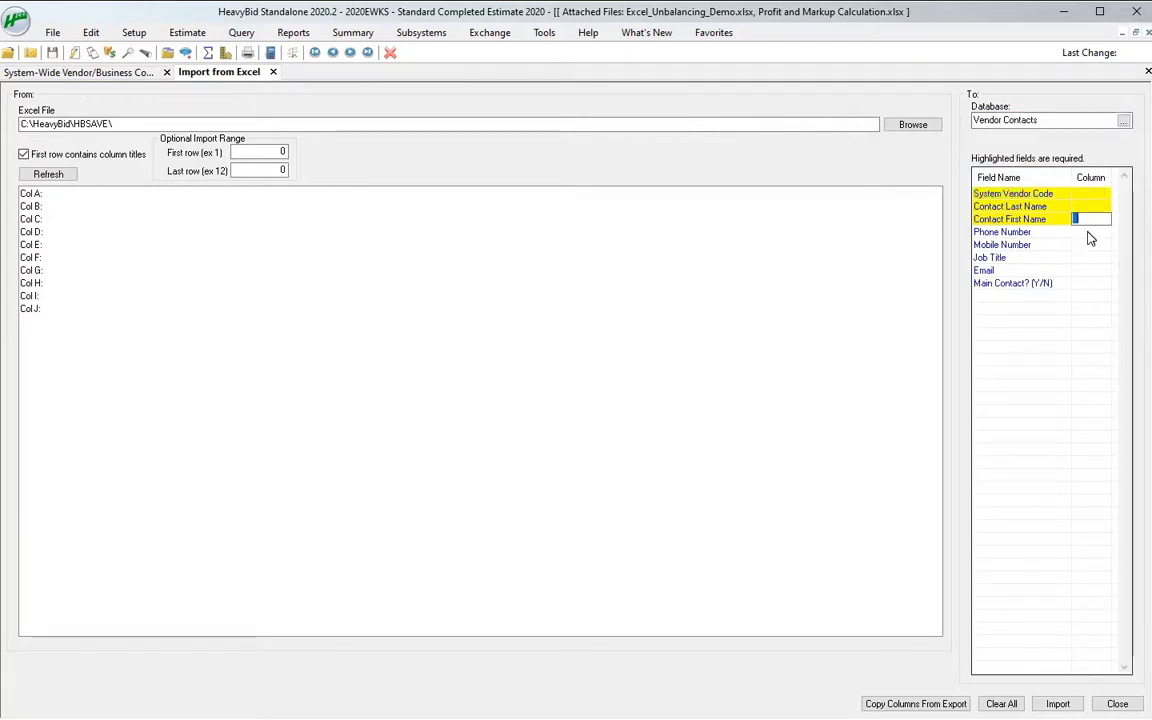
pyautogui.click(1091, 231)
pyautogui.click(1091, 244)
pyautogui.click(1090, 257)
pyautogui.click(1088, 270)
pyautogui.click(1086, 283)
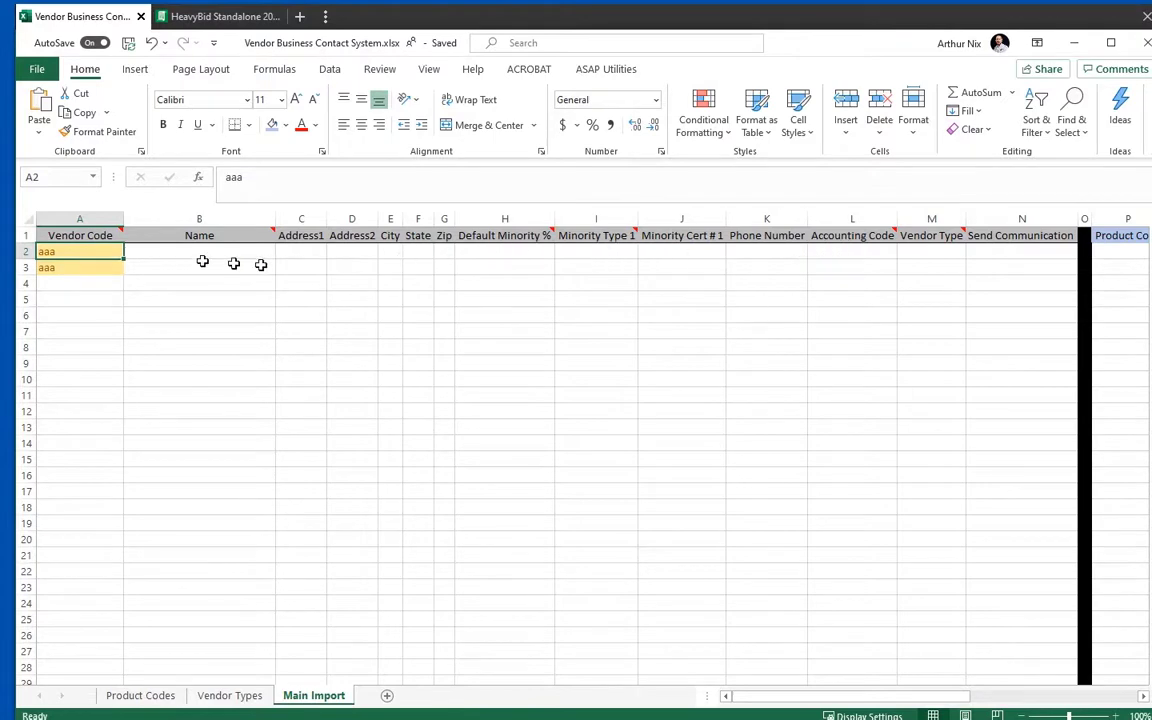
# - Examine the contact columns beginning with Last Name and the import note beneath them on the Main Import sheet
pyautogui.hscroll(2, 1110, 251)
pyautogui.click(1113, 253)
pyautogui.hscroll(2, 1113, 253)
pyautogui.click(1113, 253)
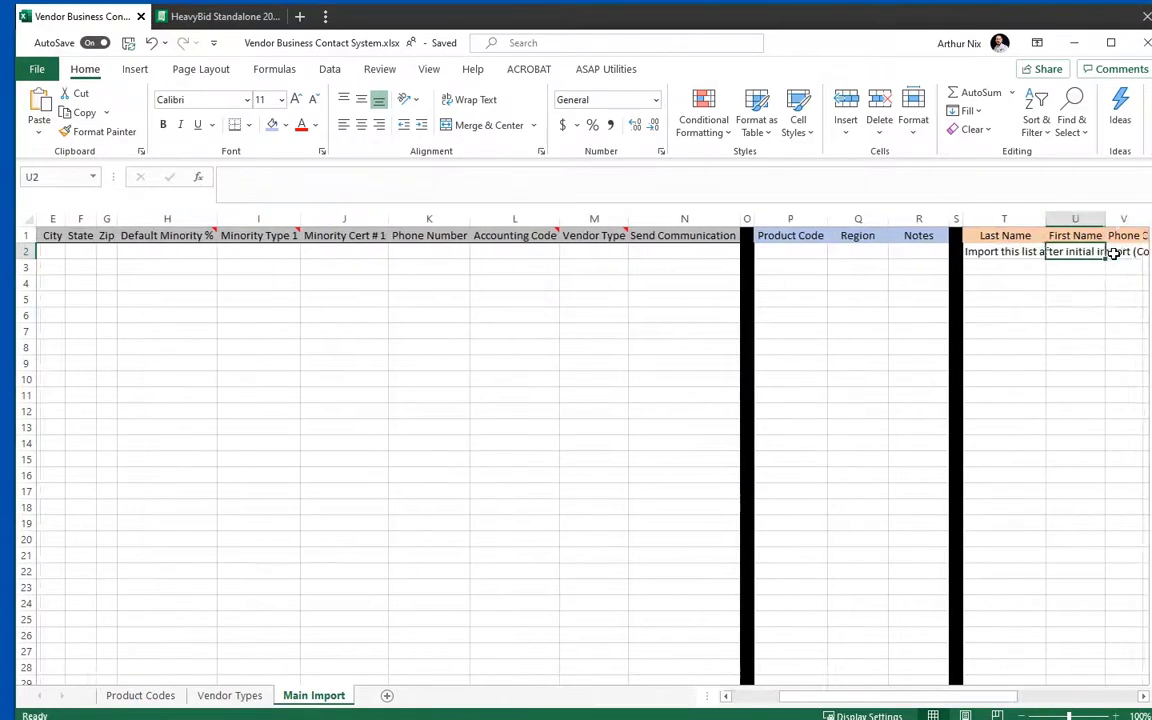
pyautogui.press('Left')
pyautogui.press('Left')
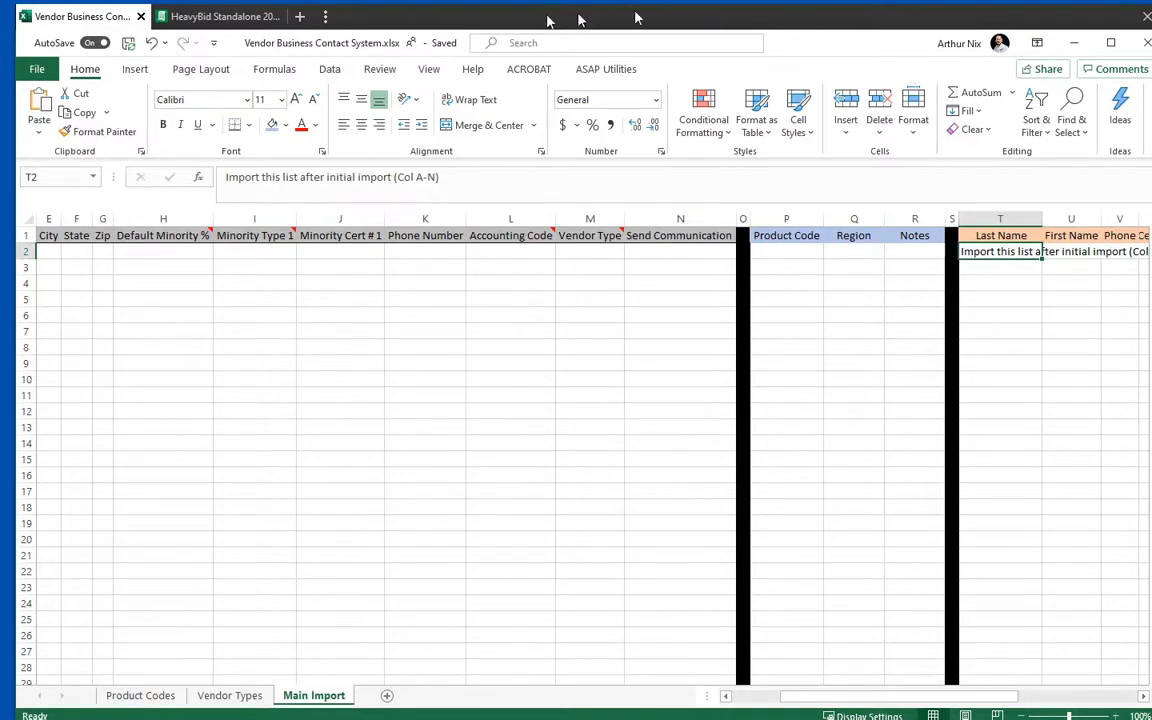
# - Switch to HeavyBid and change the import's target database to Vendor Products under Systemwide Vendors
pyautogui.click(224, 17)
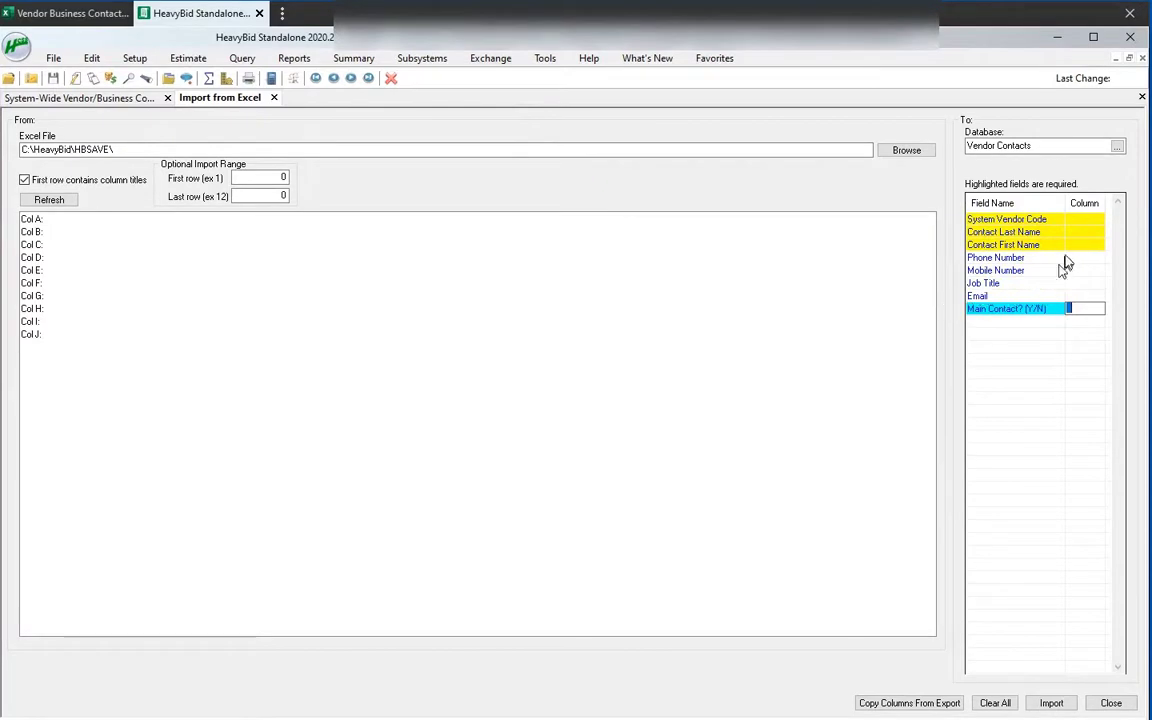
pyautogui.click(1117, 148)
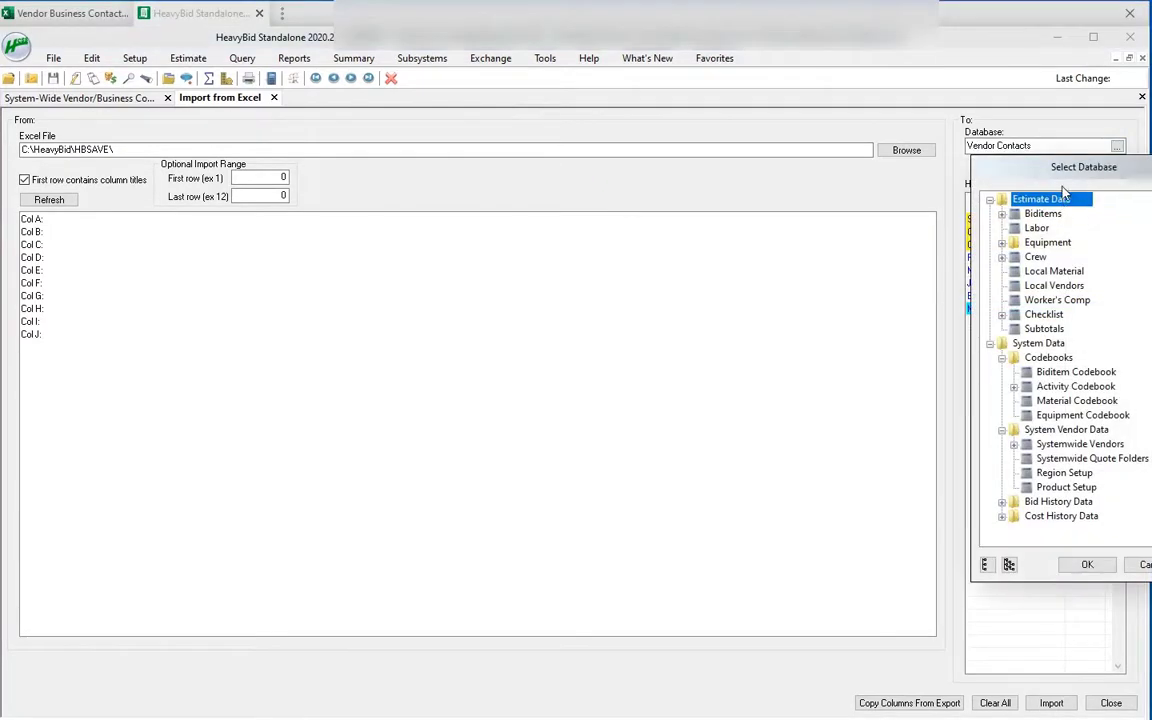
pyautogui.moveTo(1065, 168); pyautogui.dragTo(908, 153)
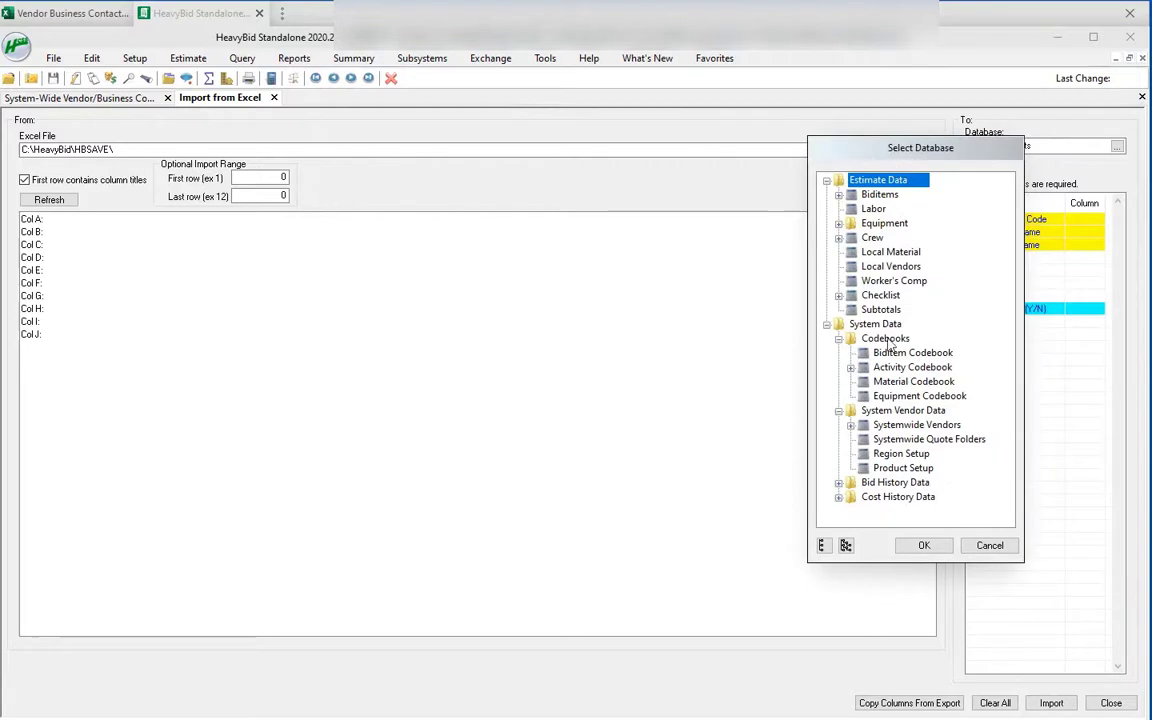
pyautogui.click(851, 425)
pyautogui.click(880, 454)
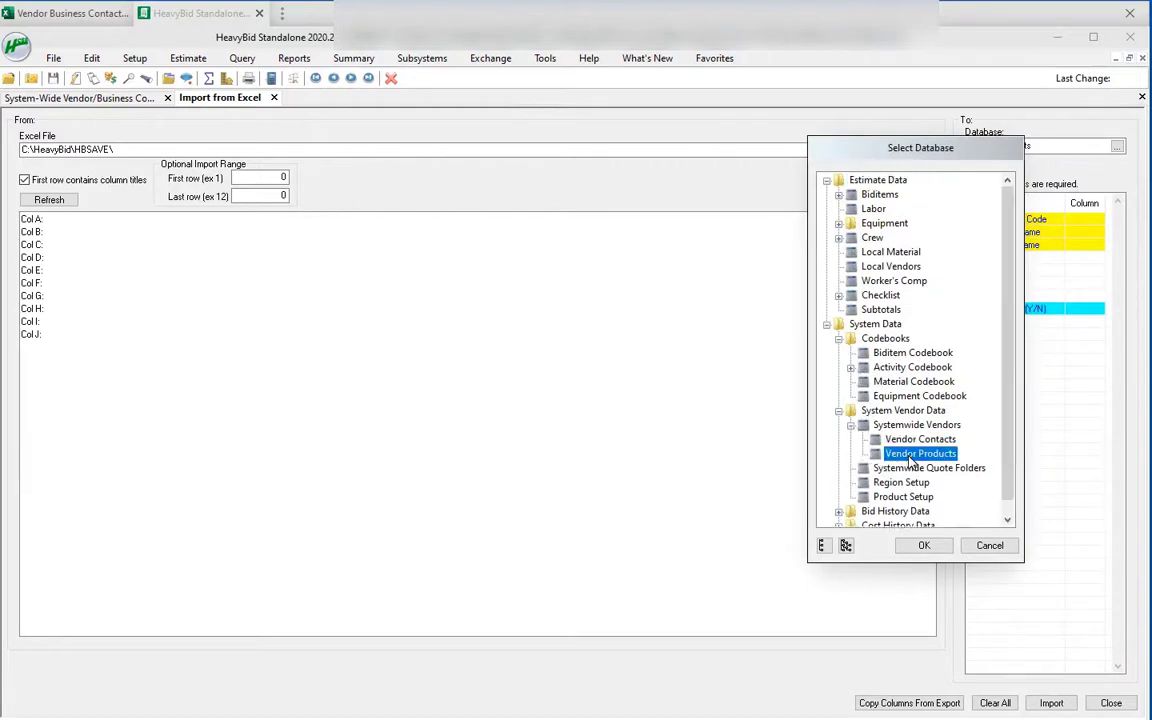
pyautogui.click(924, 545)
# - Go through the Vendor Products column mappings for Vendor Code, Product Code, Region, Notes and Date
pyautogui.click(1080, 221)
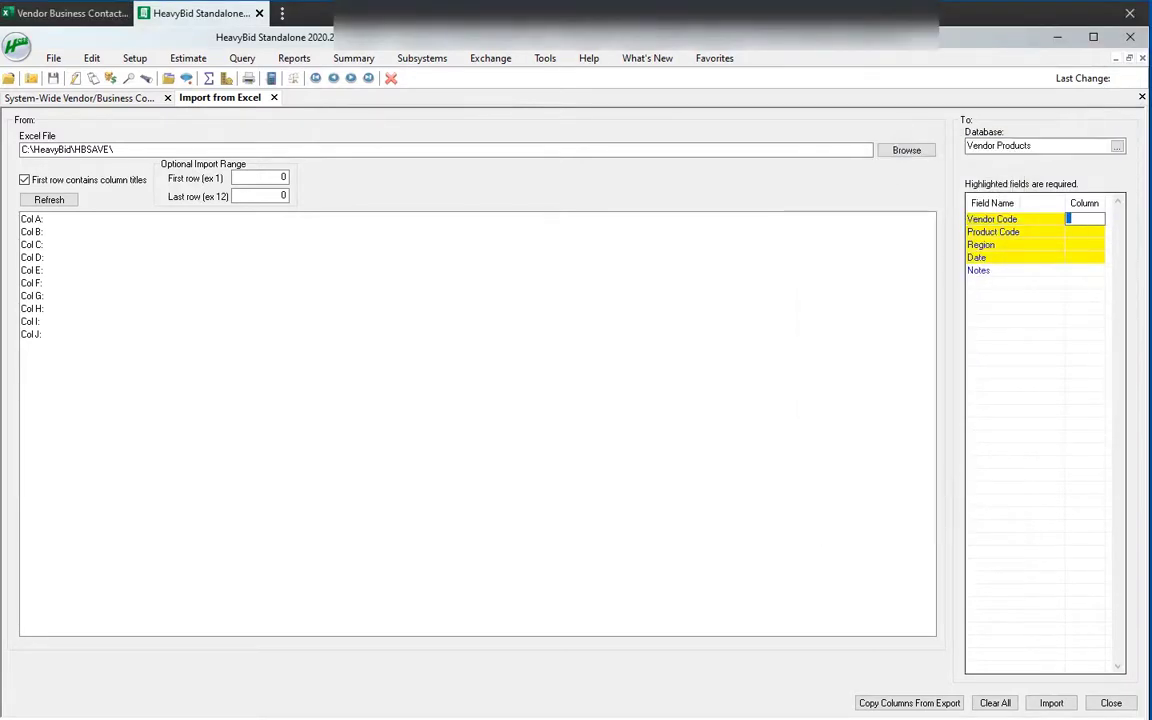
pyautogui.click(1078, 236)
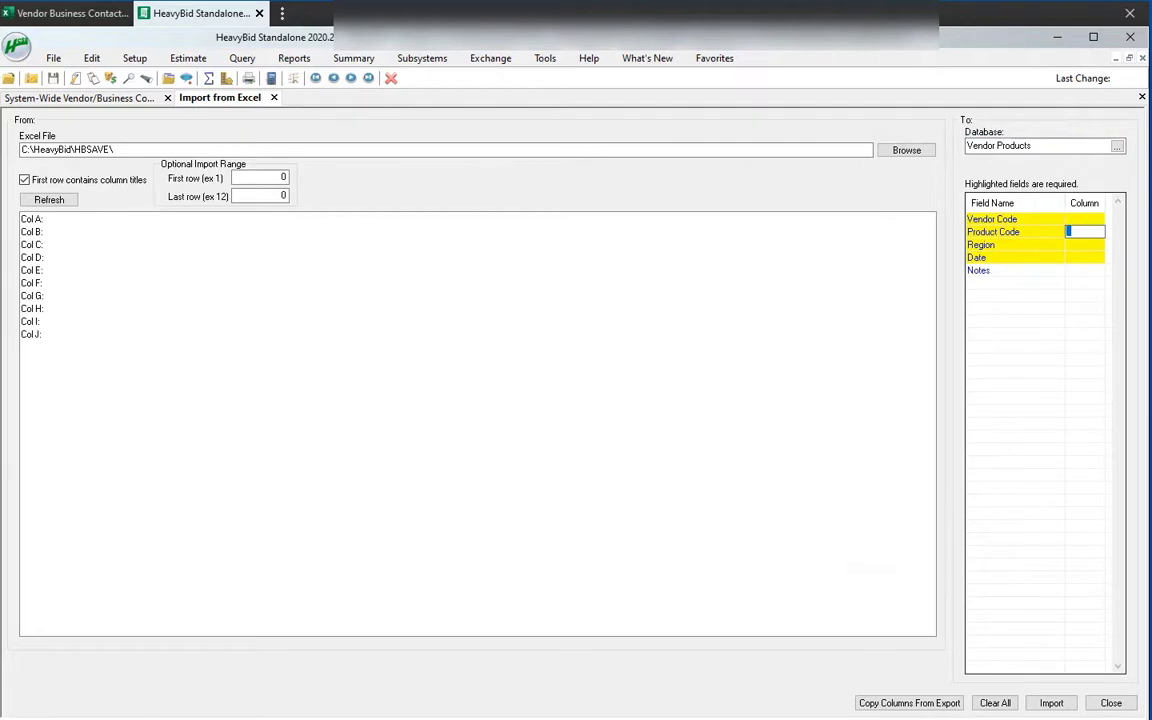
pyautogui.click(1077, 246)
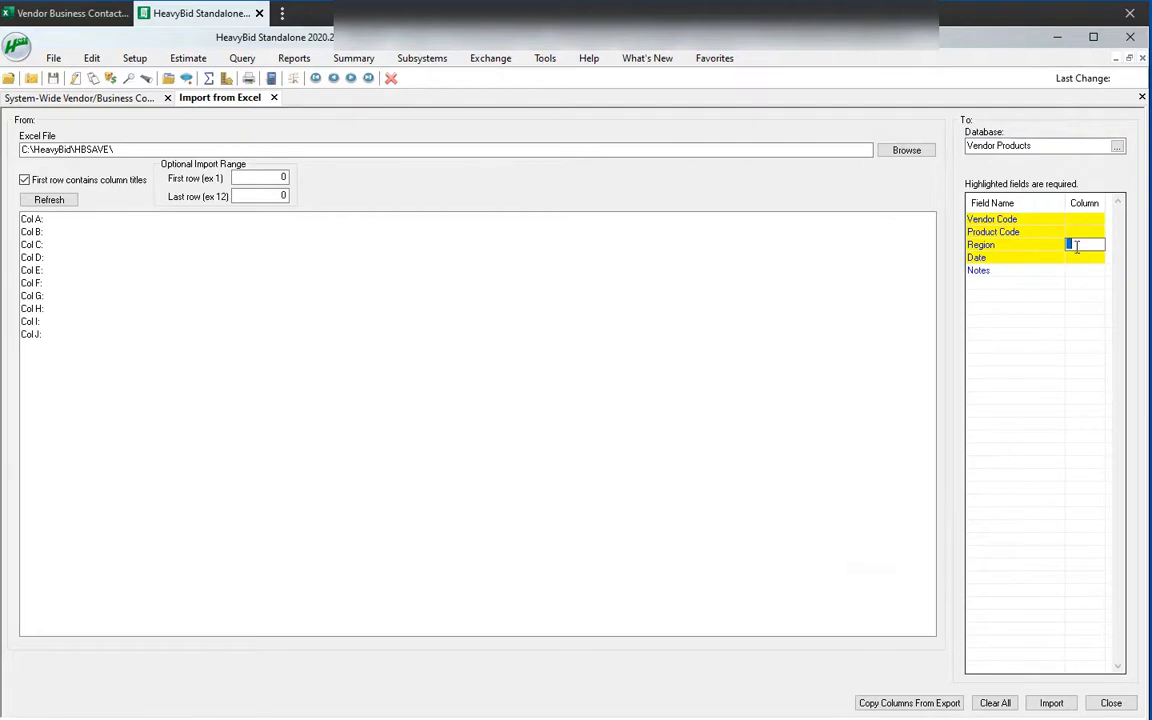
pyautogui.click(1079, 270)
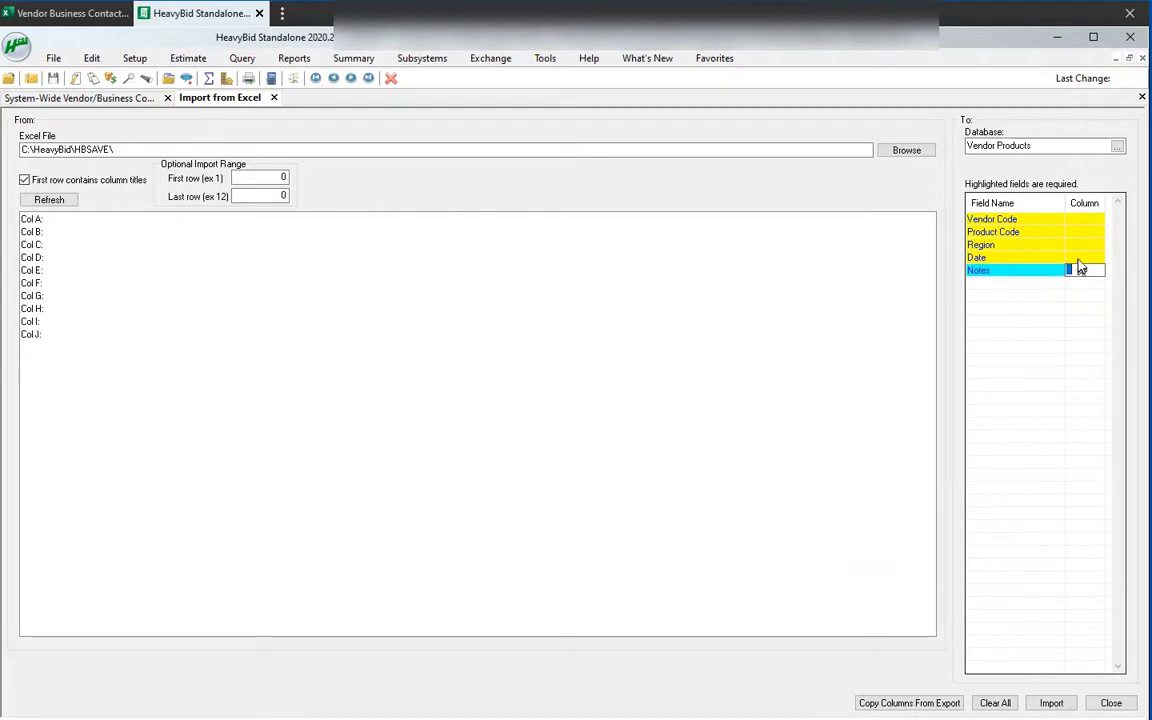
pyautogui.click(1074, 258)
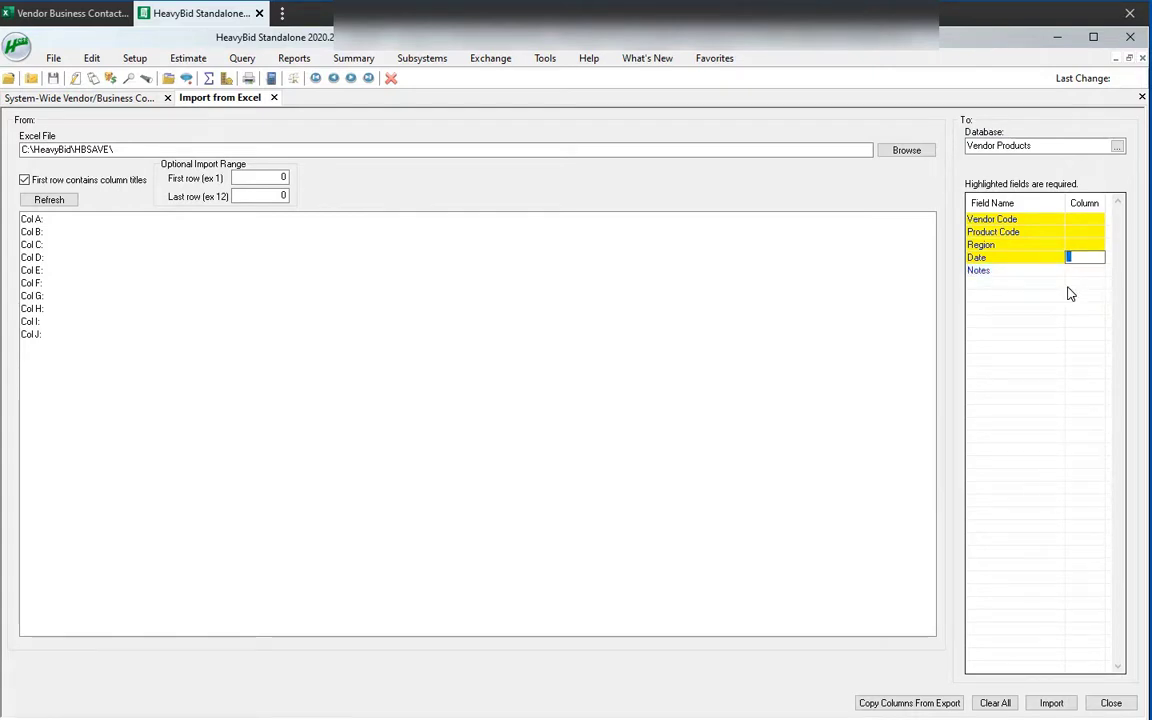
# - Switch to the Excel template and compare its Product Code, Region and Notes columns with the neighbouring Last Name column
pyautogui.click(50, 13)
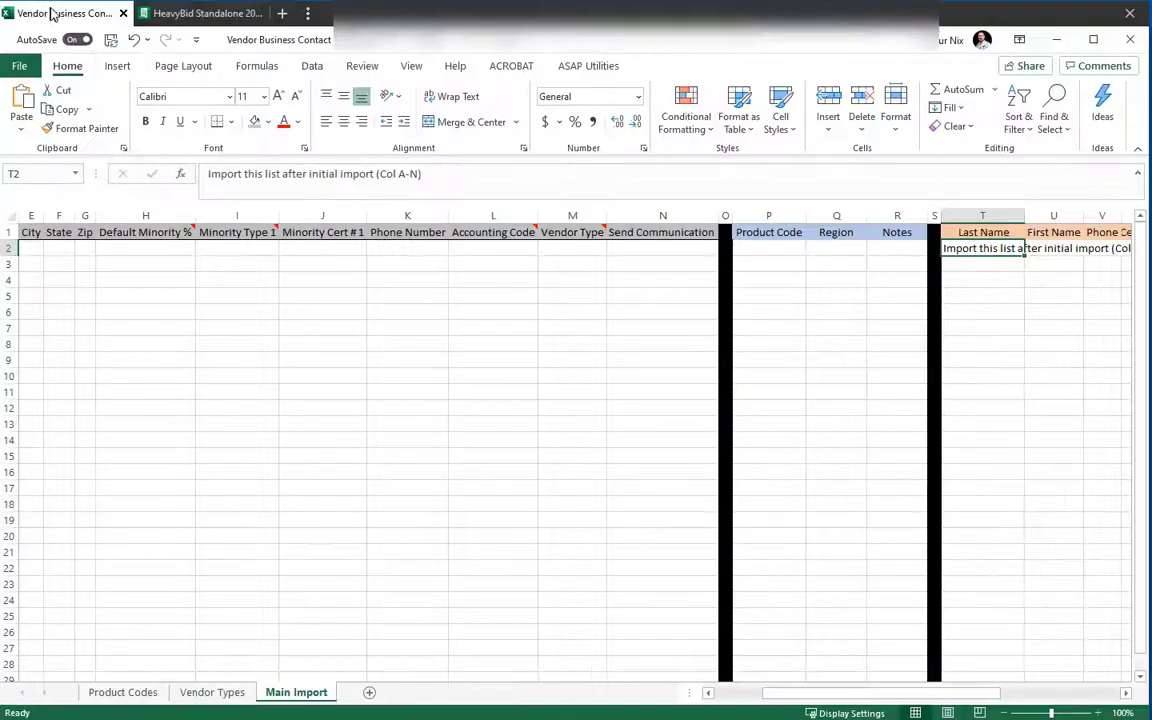
pyautogui.click(790, 250)
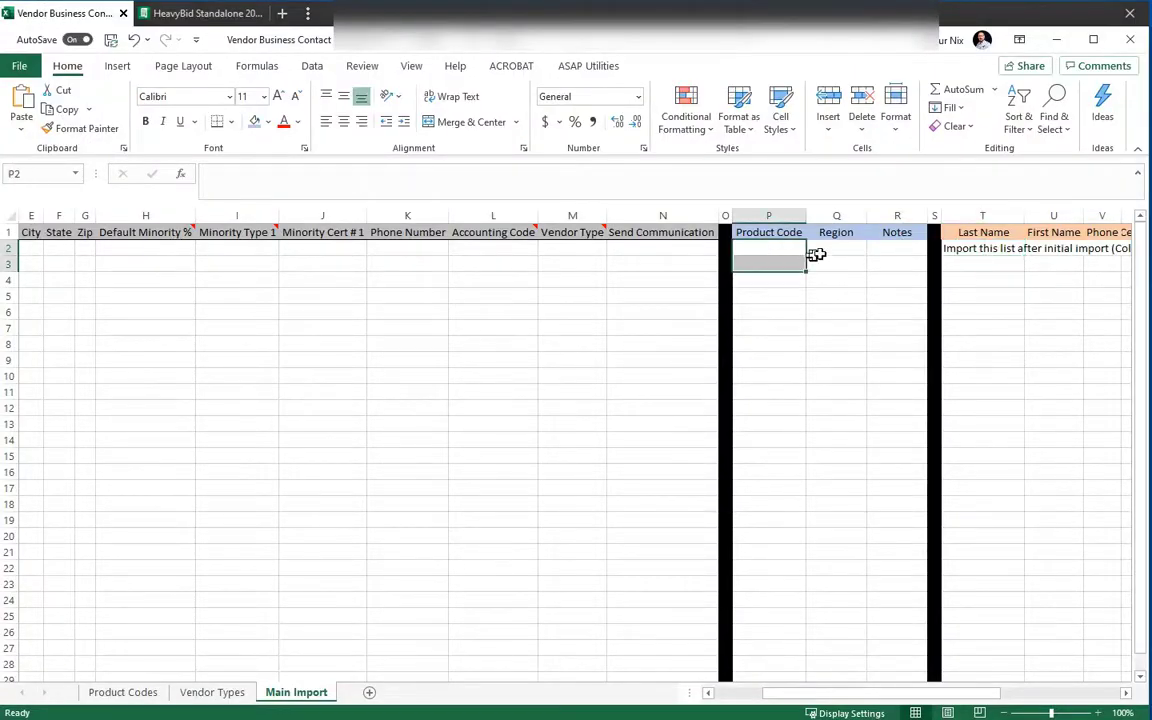
pyautogui.click(859, 253)
pyautogui.press('Tab')
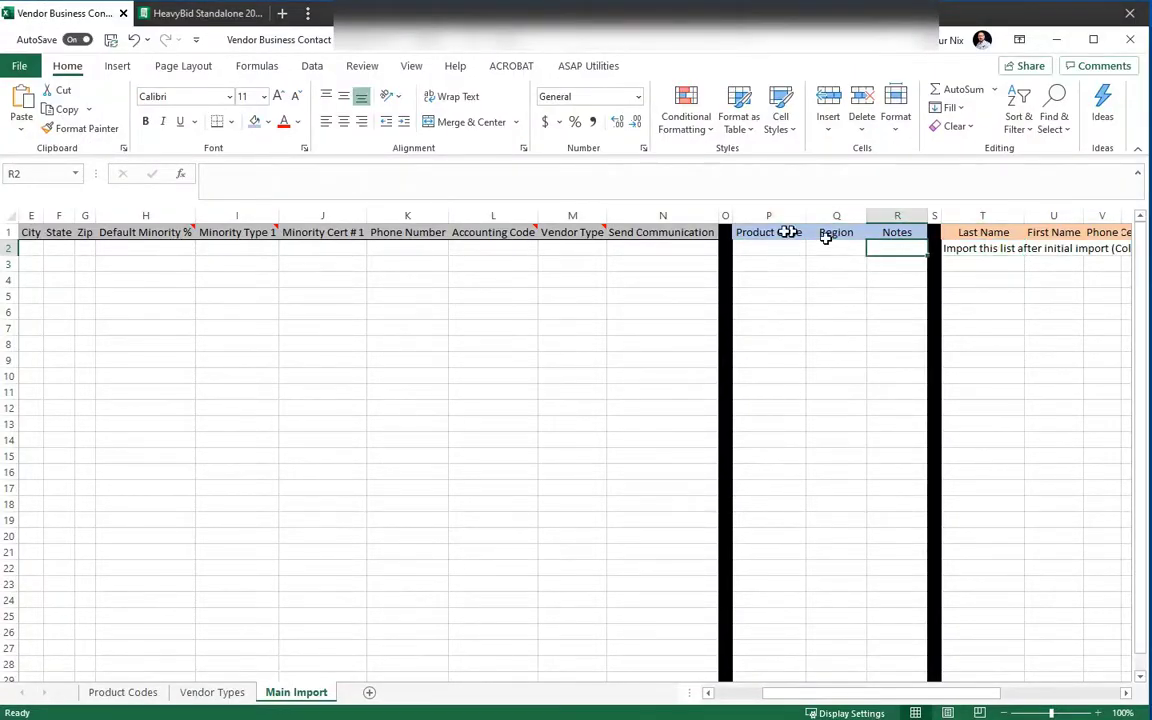
pyautogui.click(985, 248)
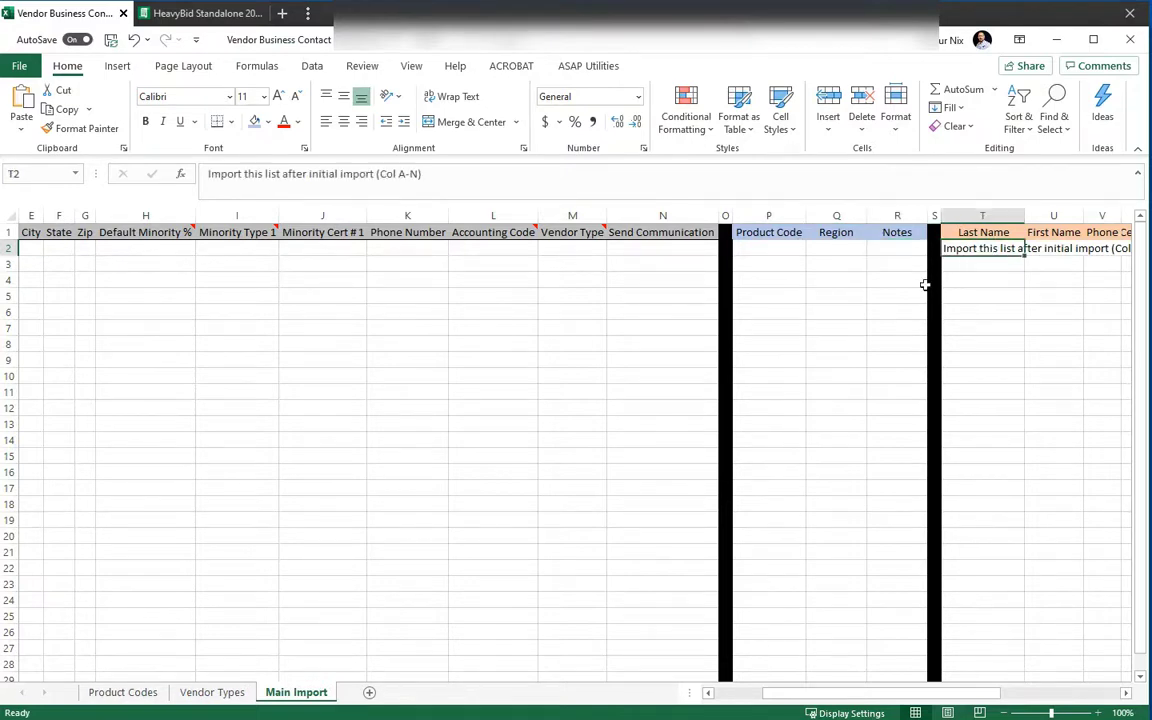
pyautogui.click(778, 251)
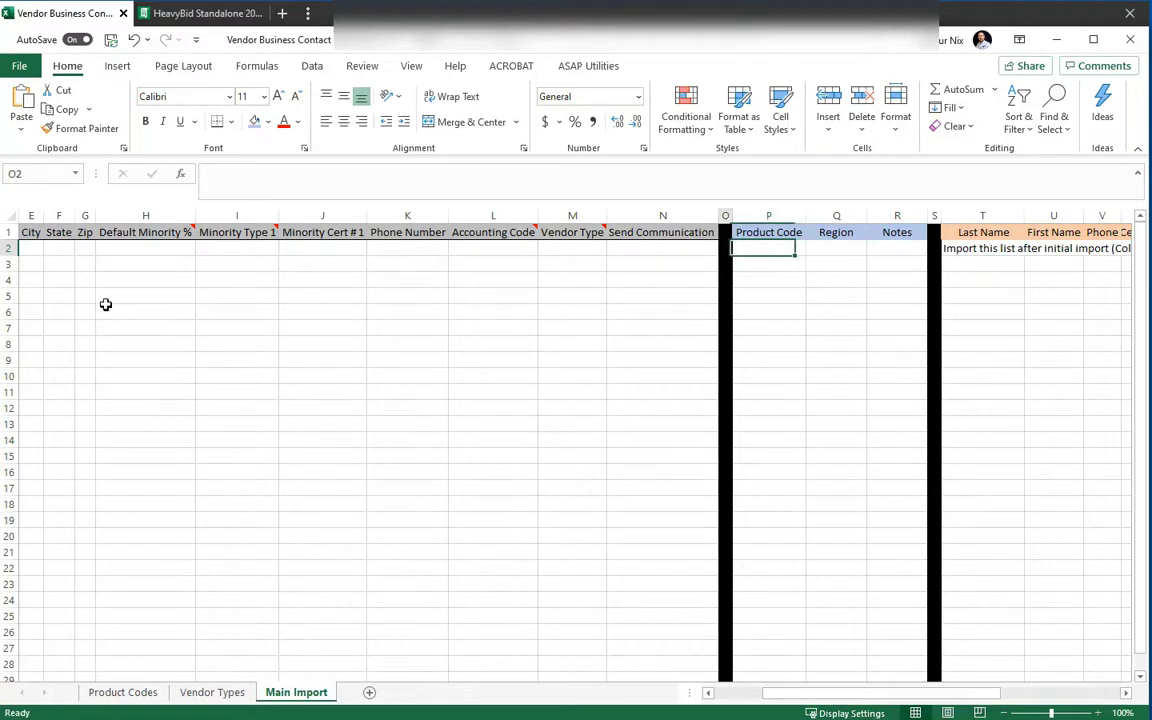
# - Return to Vendor Code in row 2 of Main Import and trace the columns across to Product Code, Region and Notes
pyautogui.press('Left')
pyautogui.press('Home')
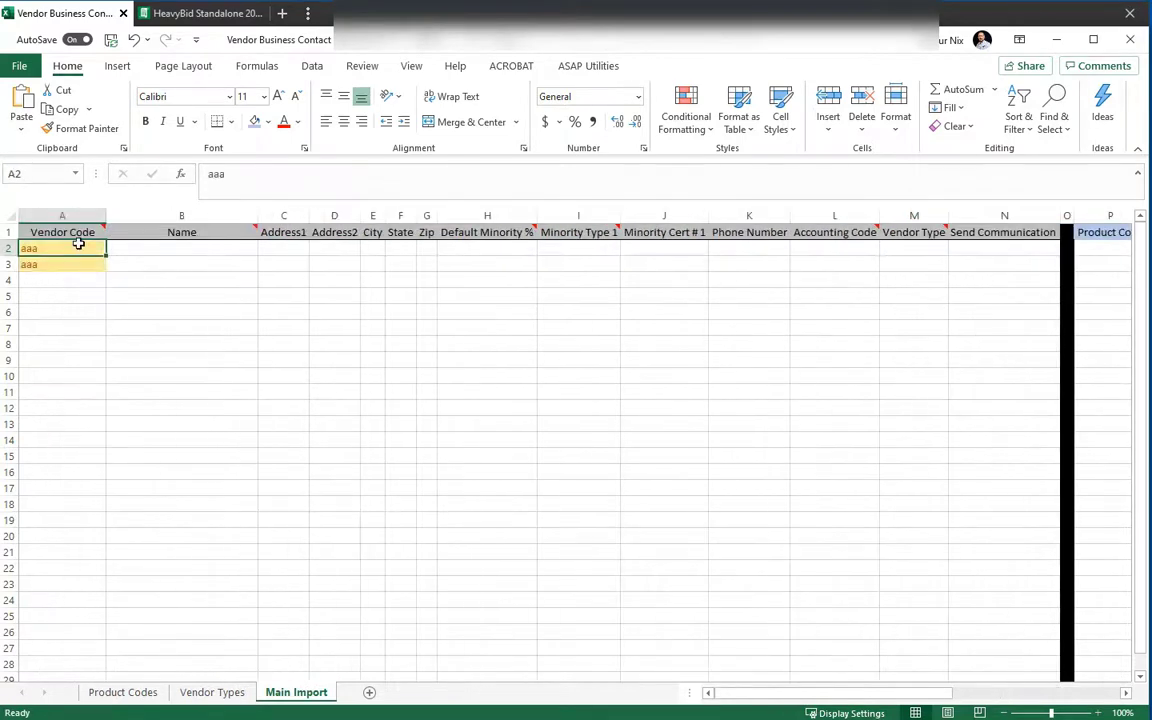
pyautogui.click(78, 244)
pyautogui.press('Right')
pyautogui.press('Right')
pyautogui.press('Right')
pyautogui.press('Right')
pyautogui.press('Right')
pyautogui.press('Right')
pyautogui.press('Right')
pyautogui.press('Right')
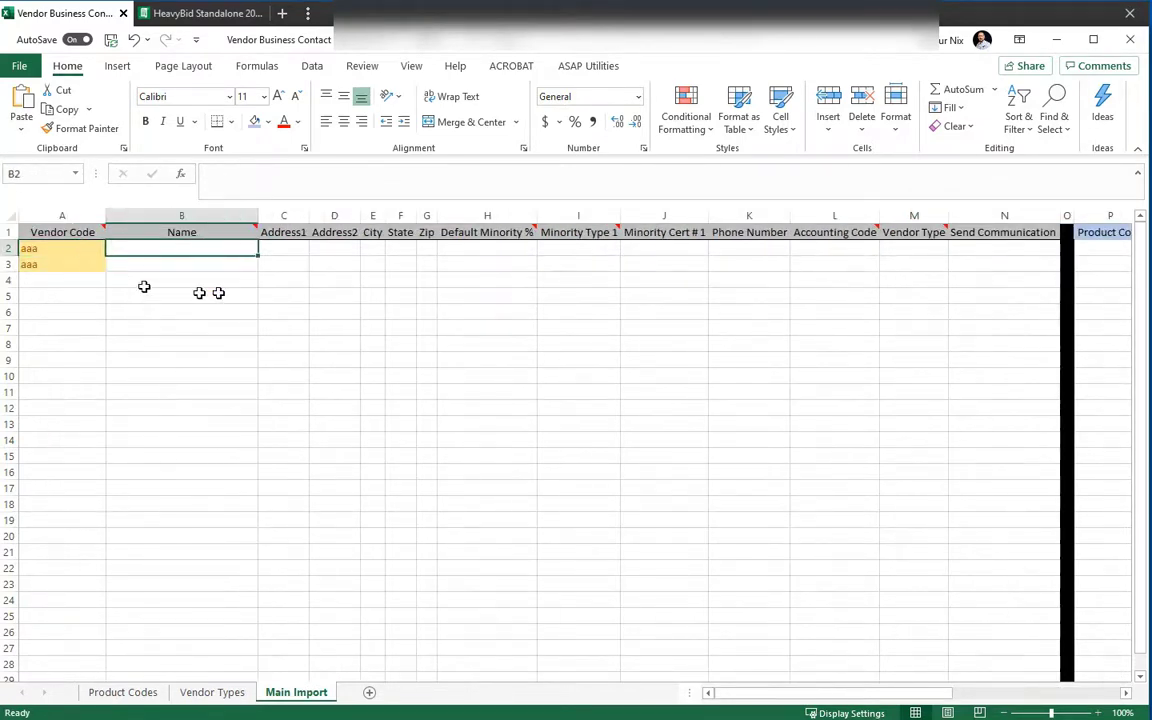
pyautogui.press('Right')
pyautogui.press('Right')
pyautogui.press('Right')
pyautogui.press('Right')
pyautogui.press('Right')
pyautogui.press('Right')
pyautogui.press('Right')
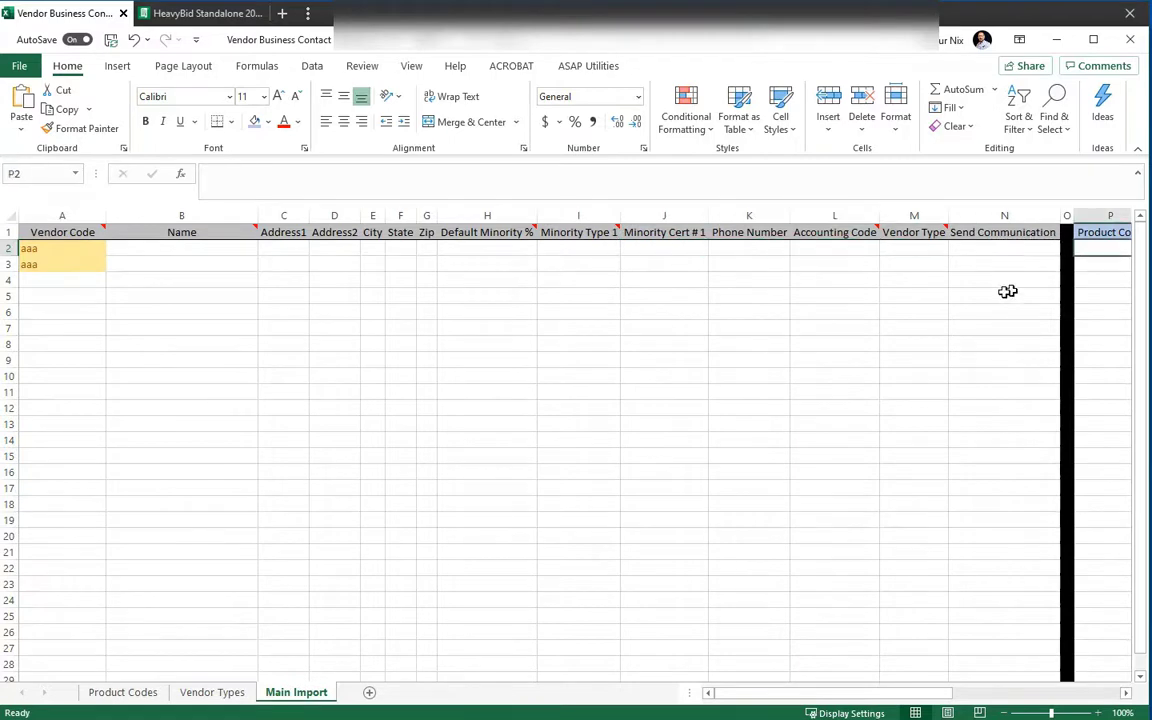
pyautogui.press('Right')
pyautogui.press('Right')
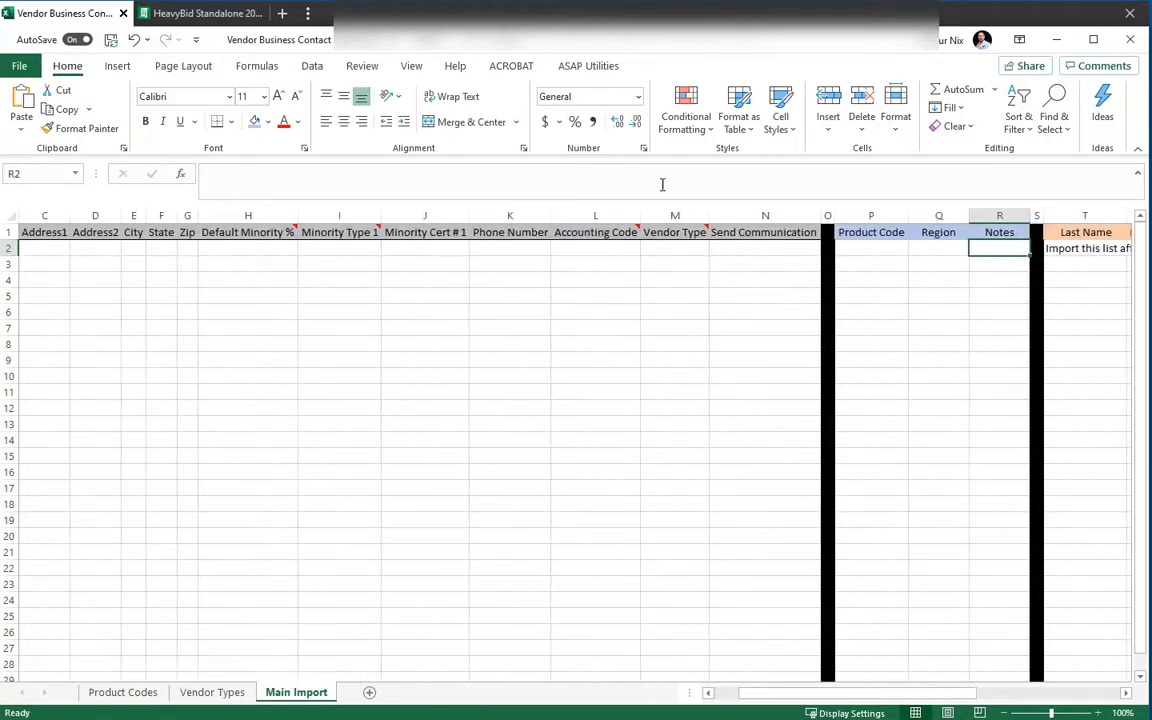
# - Switch back to HeavyBid and review the Vendor Products mappings again from Vendor Code to Notes
pyautogui.click(200, 13)
pyautogui.click(1072, 256)
pyautogui.click(1072, 218)
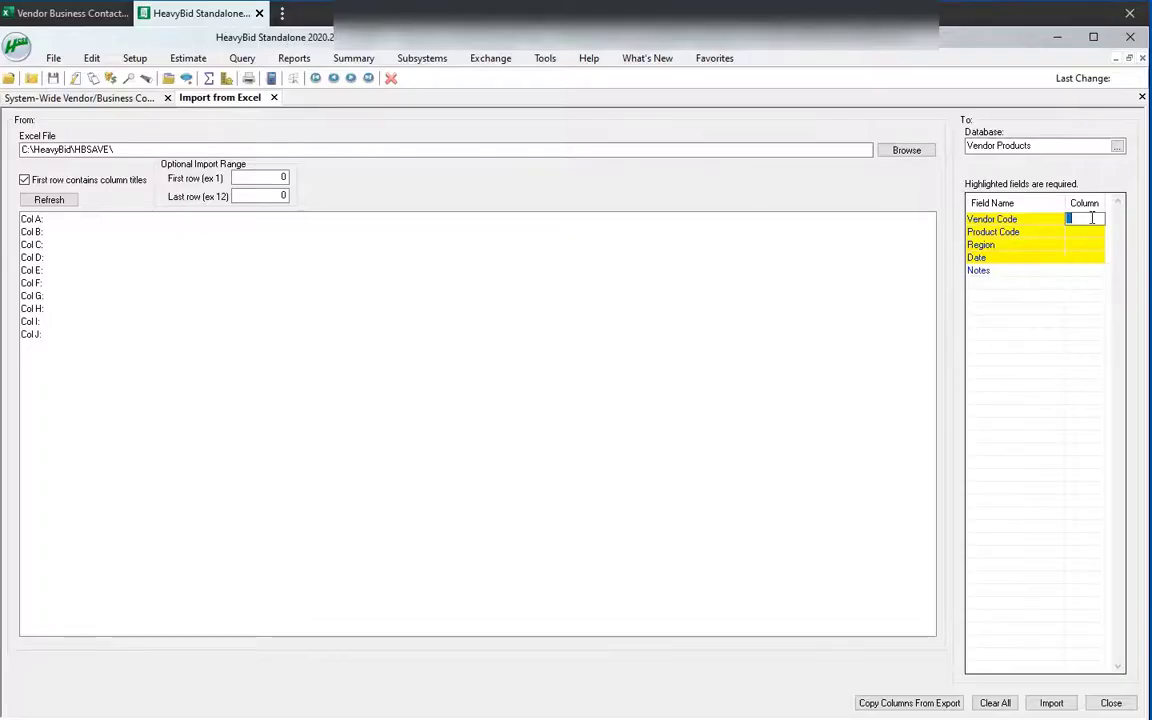
pyautogui.click(1092, 232)
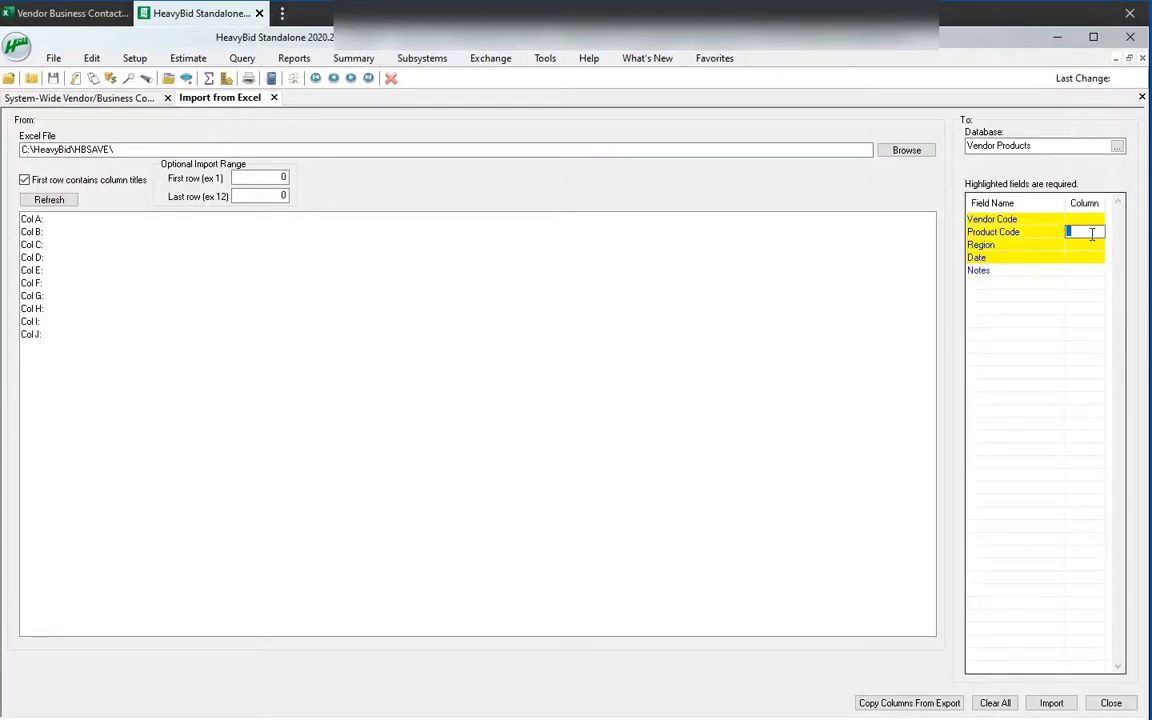
pyautogui.click(1092, 246)
pyautogui.click(1088, 269)
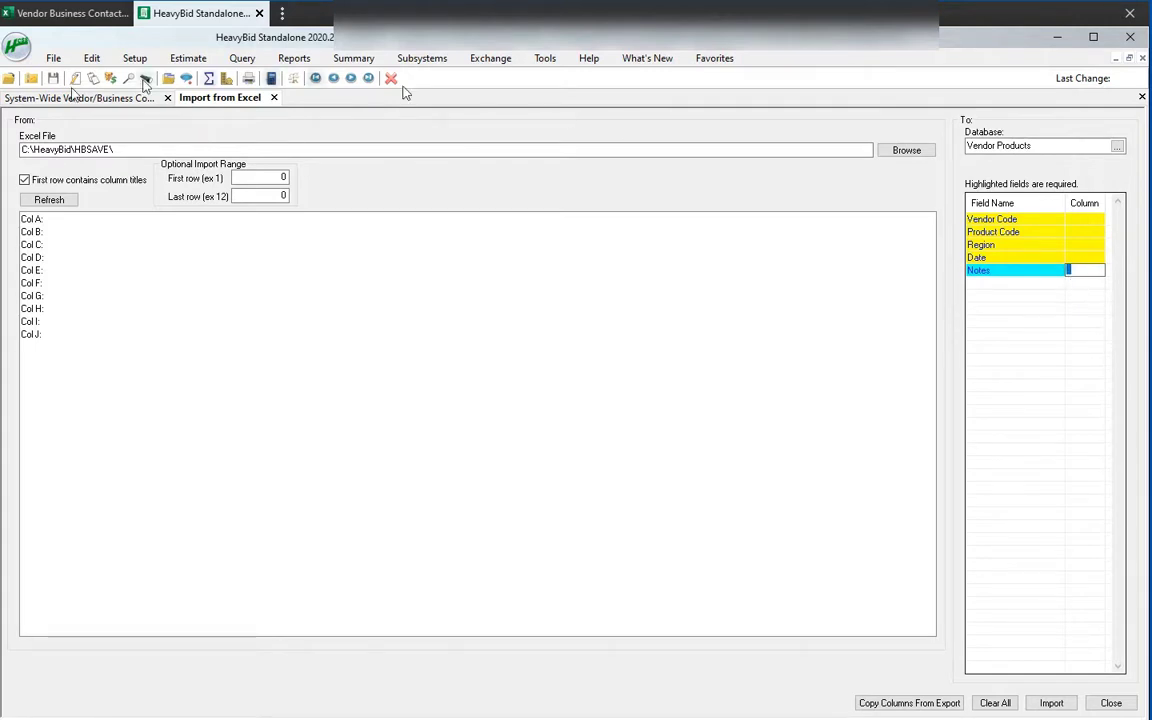
# - Return to the system-wide vendor record and view its contacts and its user-defined DBE Cert and DateExp fields
pyautogui.click(92, 100)
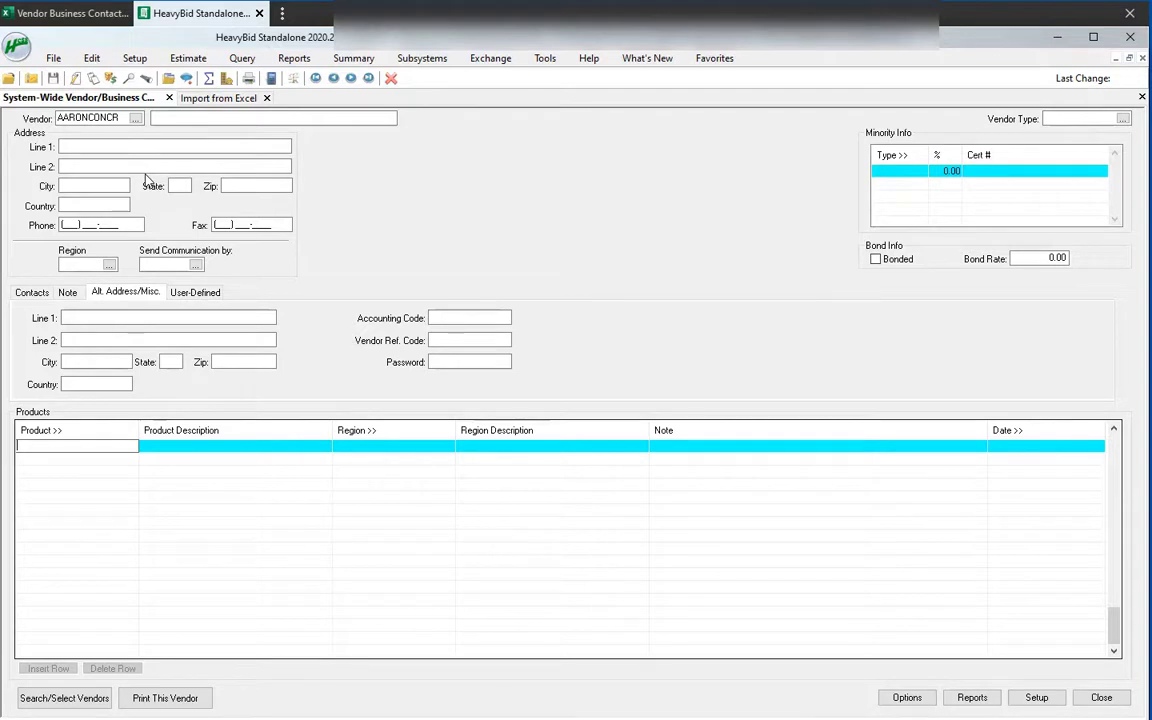
pyautogui.click(33, 294)
pyautogui.click(187, 296)
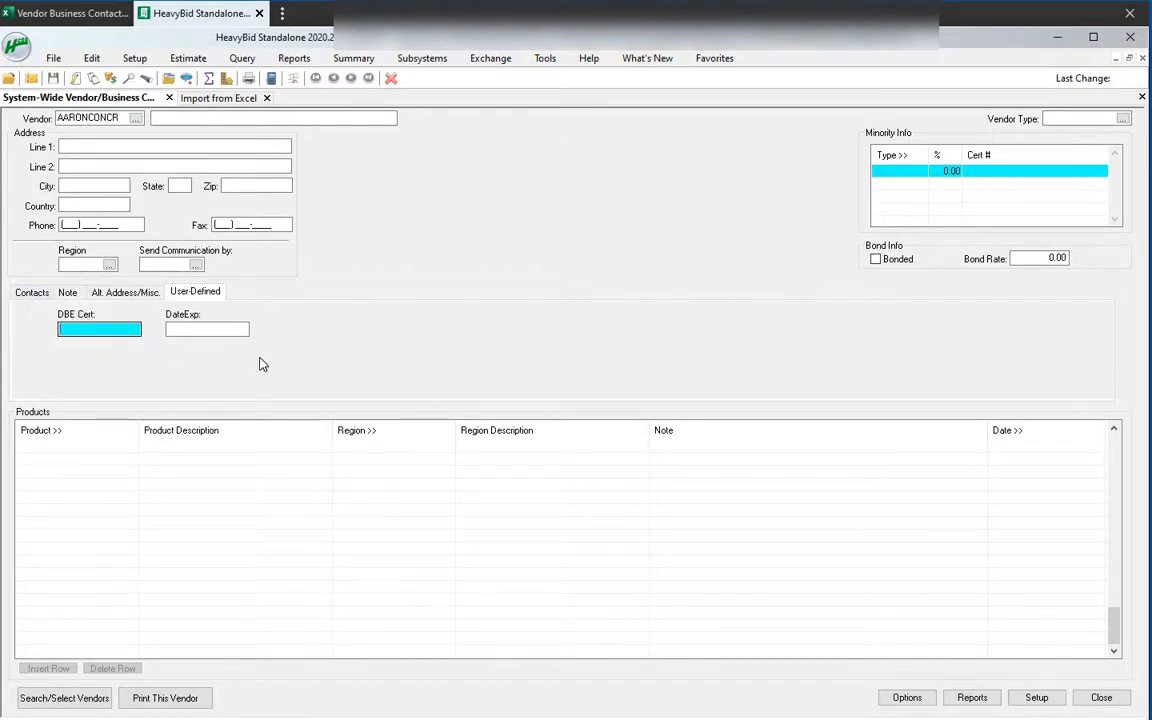
# - Open the vendor search and bring up its vendor filters, moving both dialogs clear of the middle
pyautogui.click(66, 697)
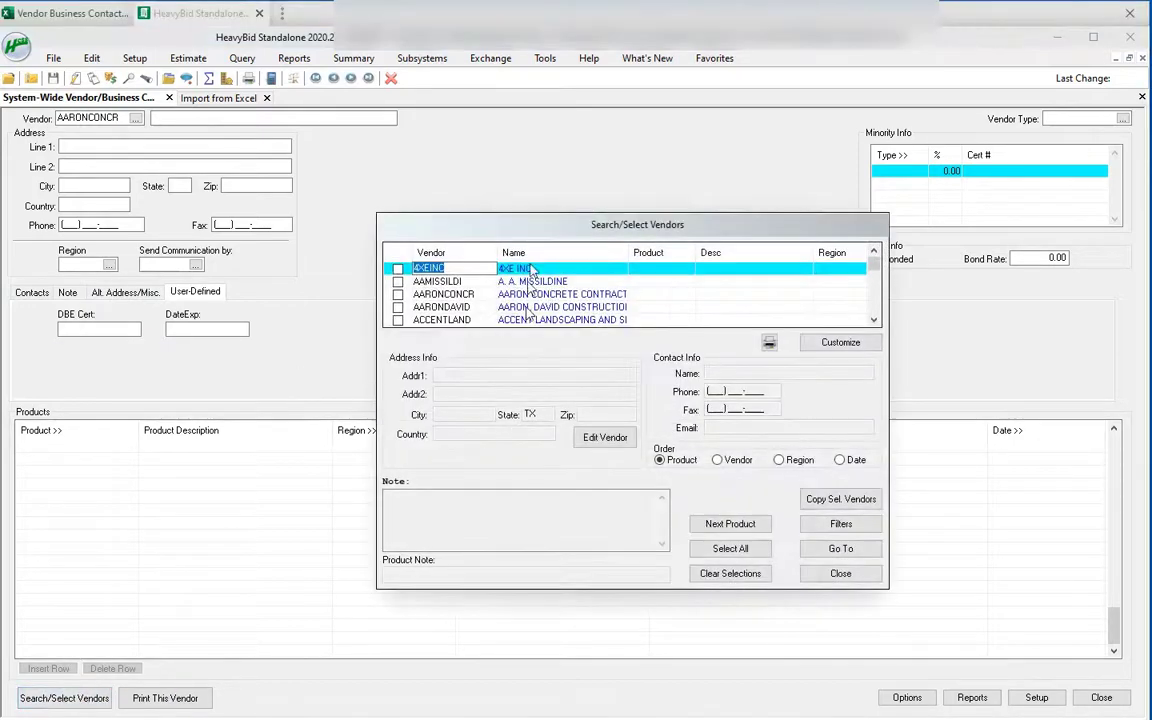
pyautogui.moveTo(522, 226); pyautogui.dragTo(351, 137)
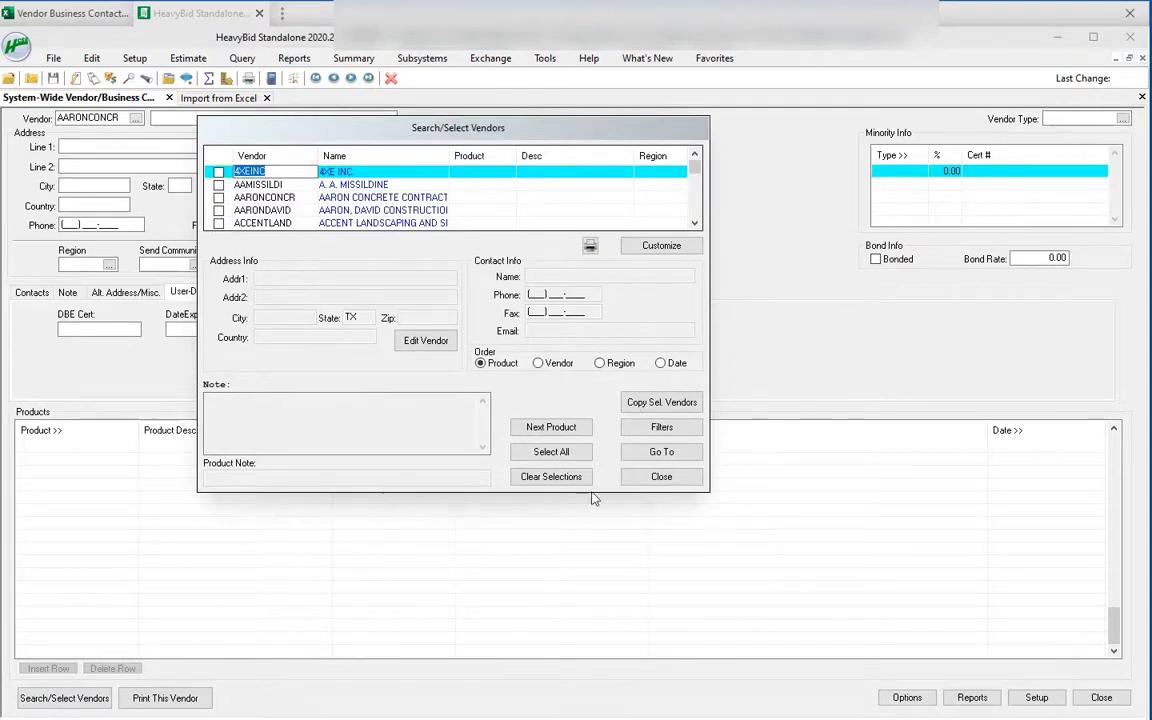
pyautogui.click(661, 427)
pyautogui.moveTo(570, 263); pyautogui.dragTo(384, 191)
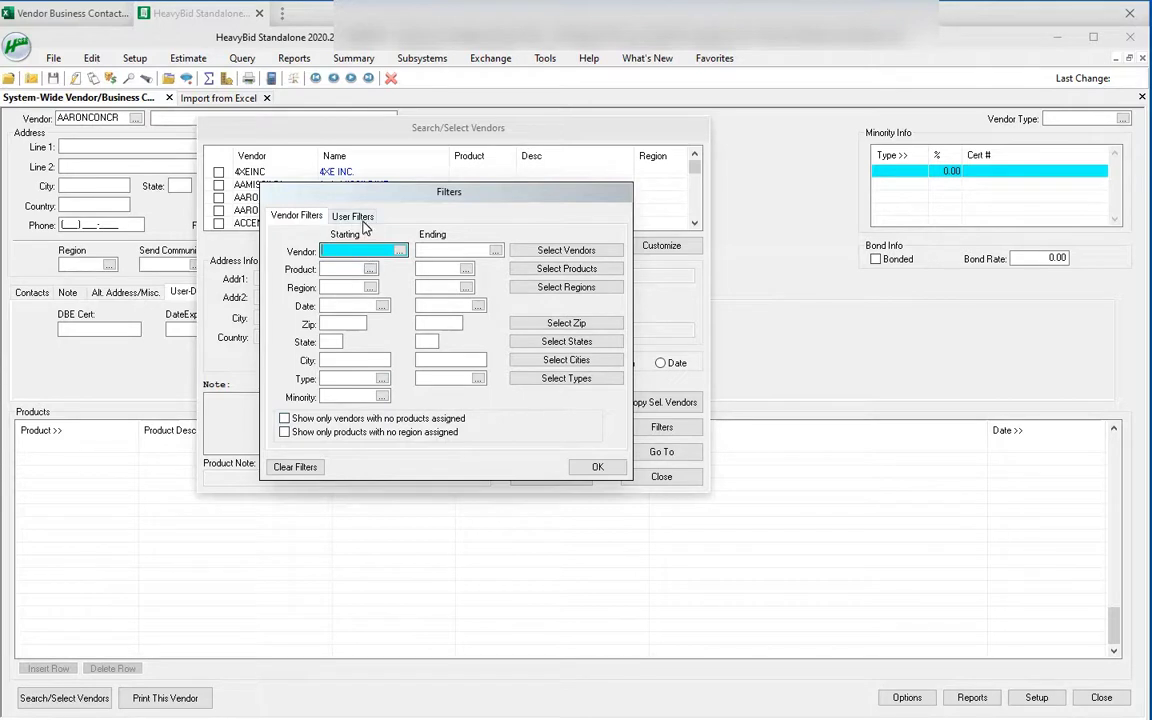
# - Review the user-defined filters for DBE Cert and DateExp and the vendor filters, and close the vendor search
pyautogui.click(340, 215)
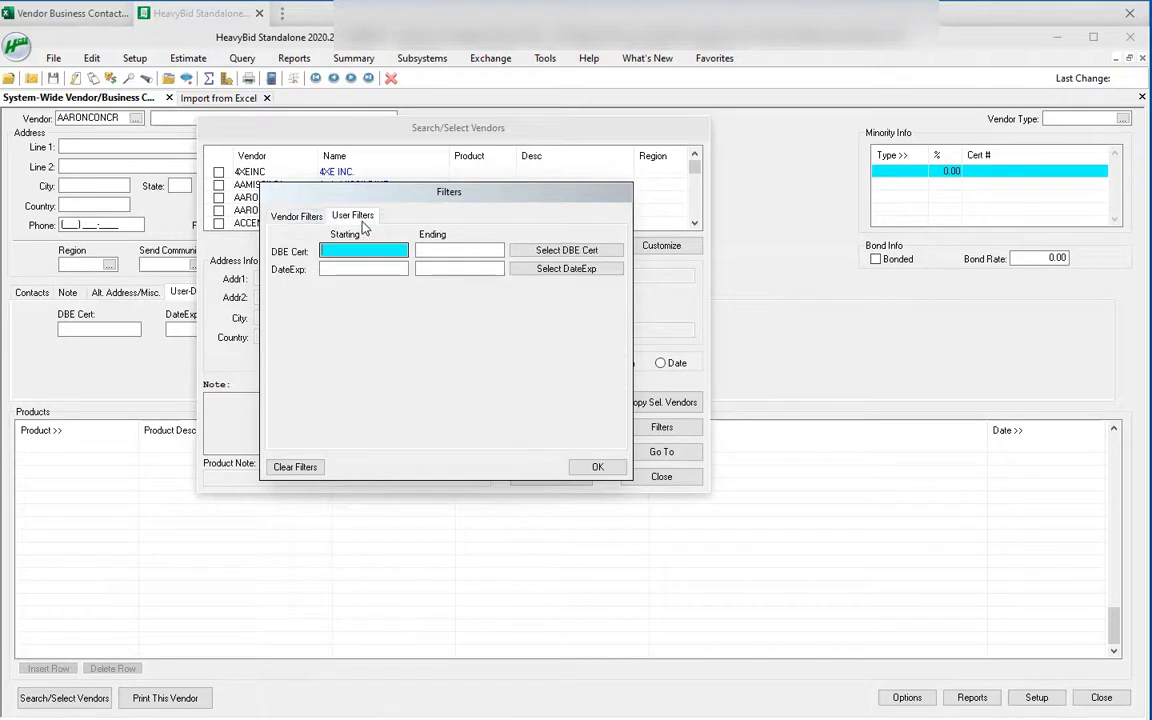
pyautogui.click(285, 215)
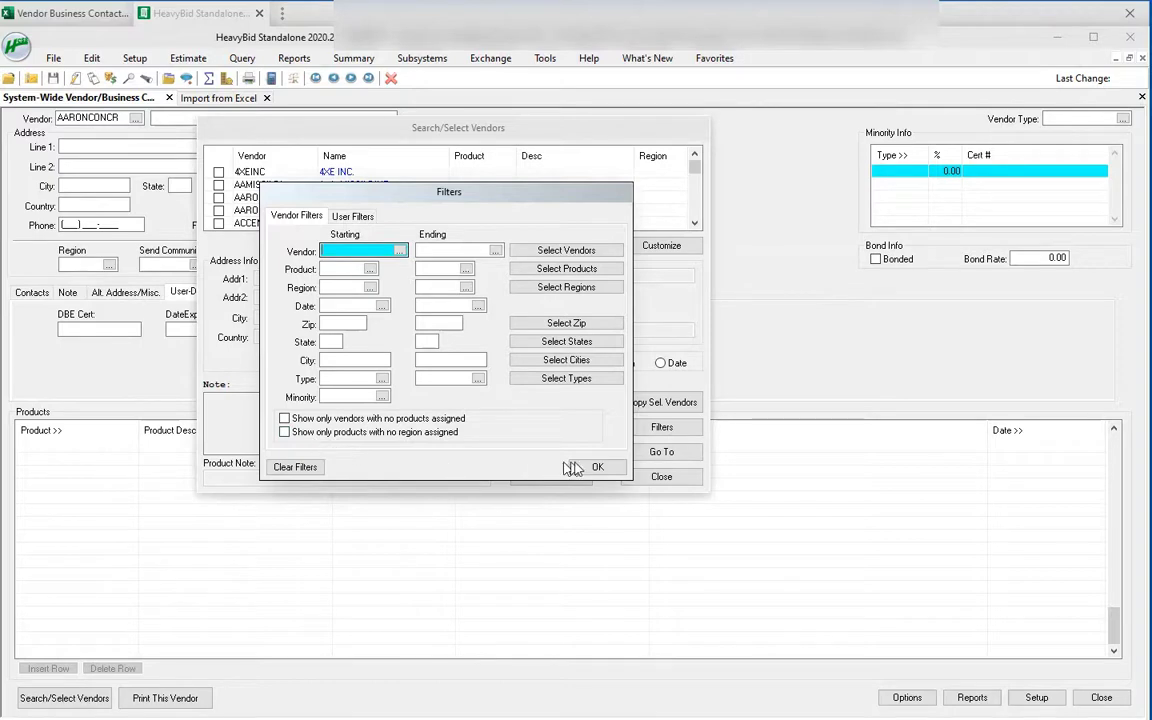
pyautogui.click(596, 468)
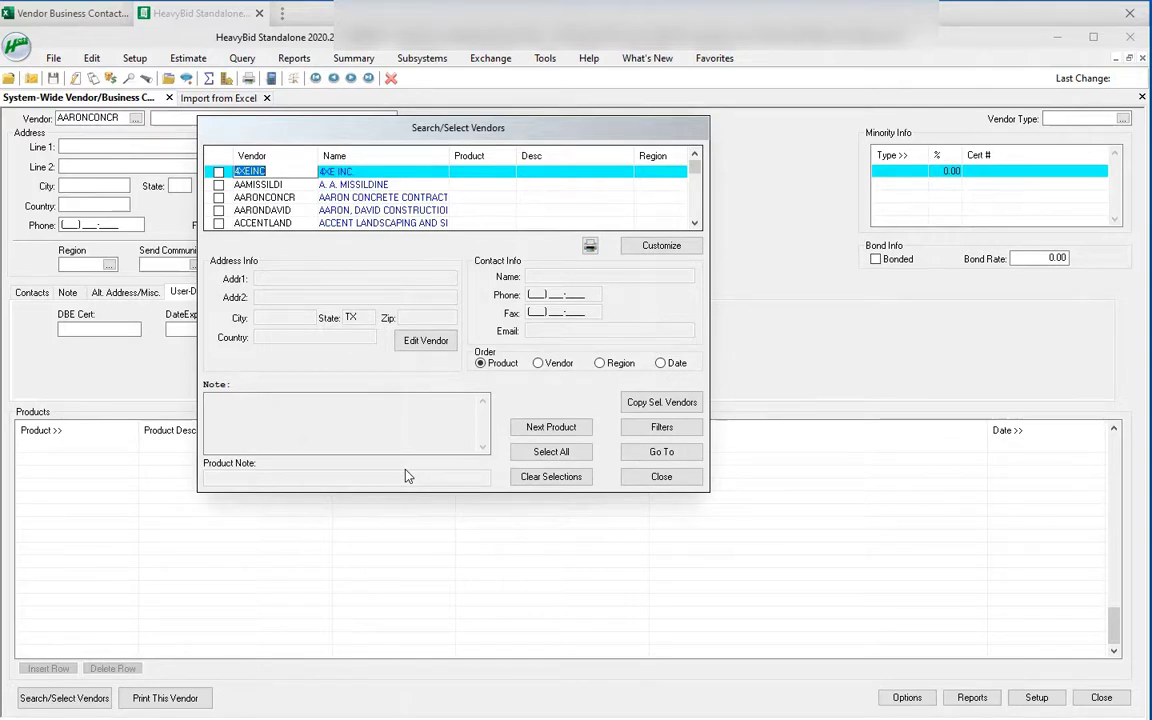
pyautogui.click(638, 478)
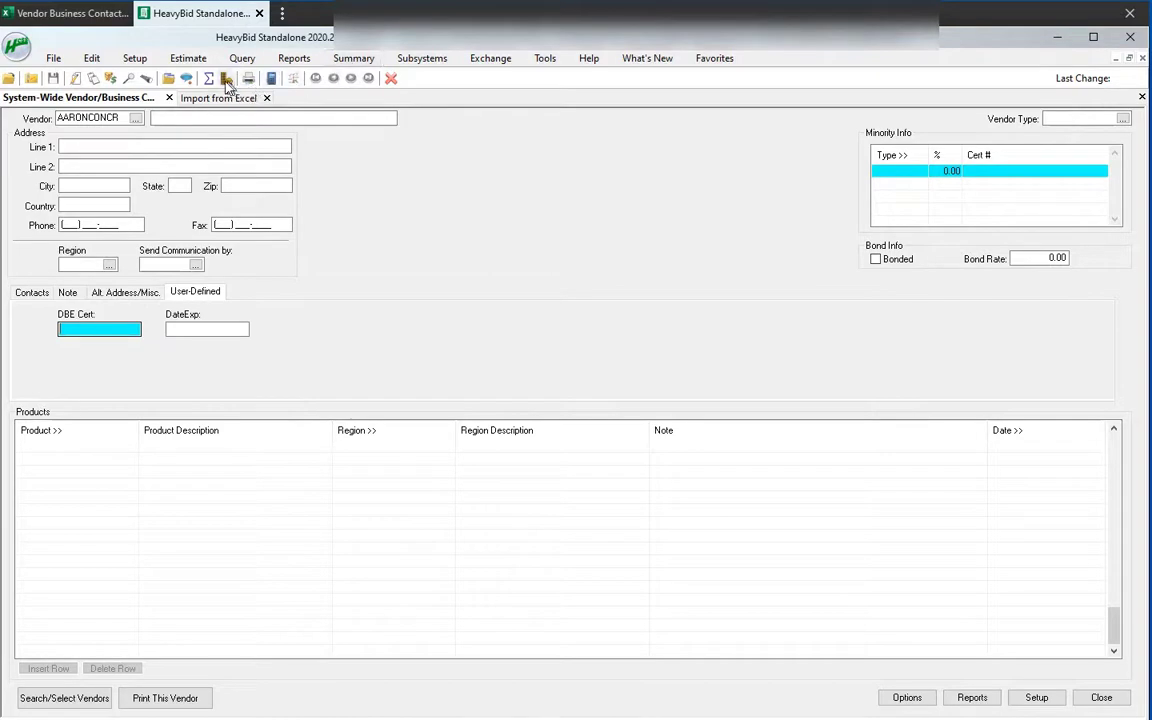
# - Open the quote summary and bring up the quote sheet for the RCP Pipe Supply folder
pyautogui.click(168, 79)
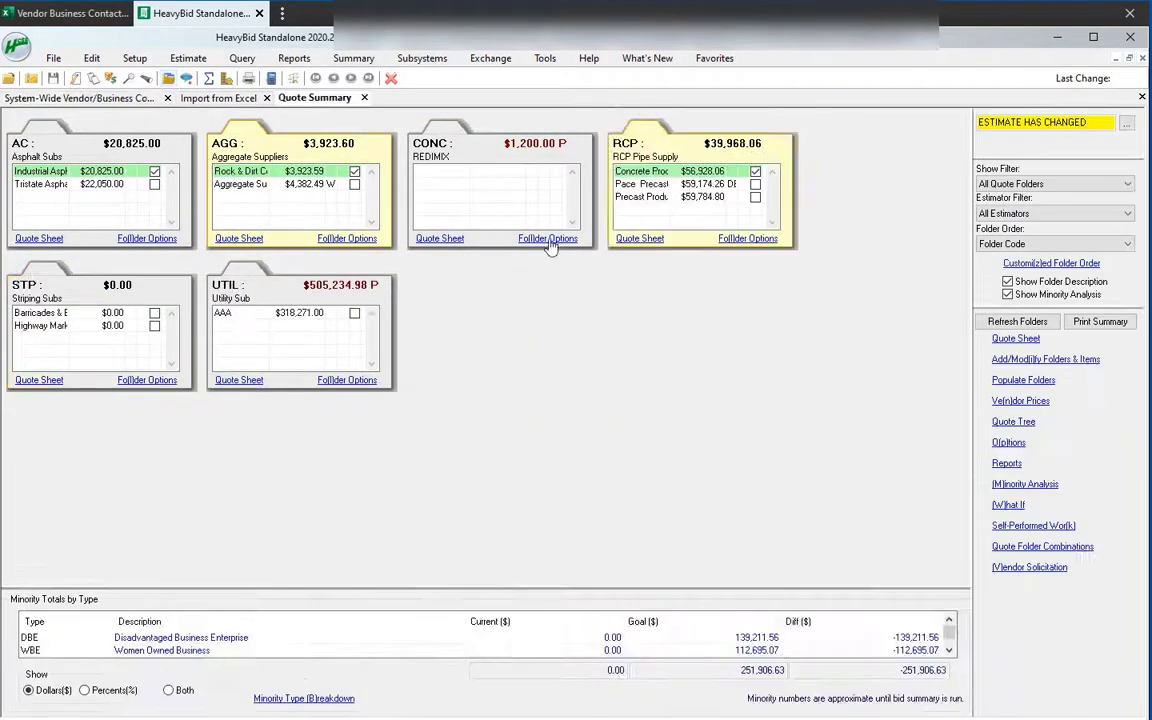
pyautogui.click(641, 238)
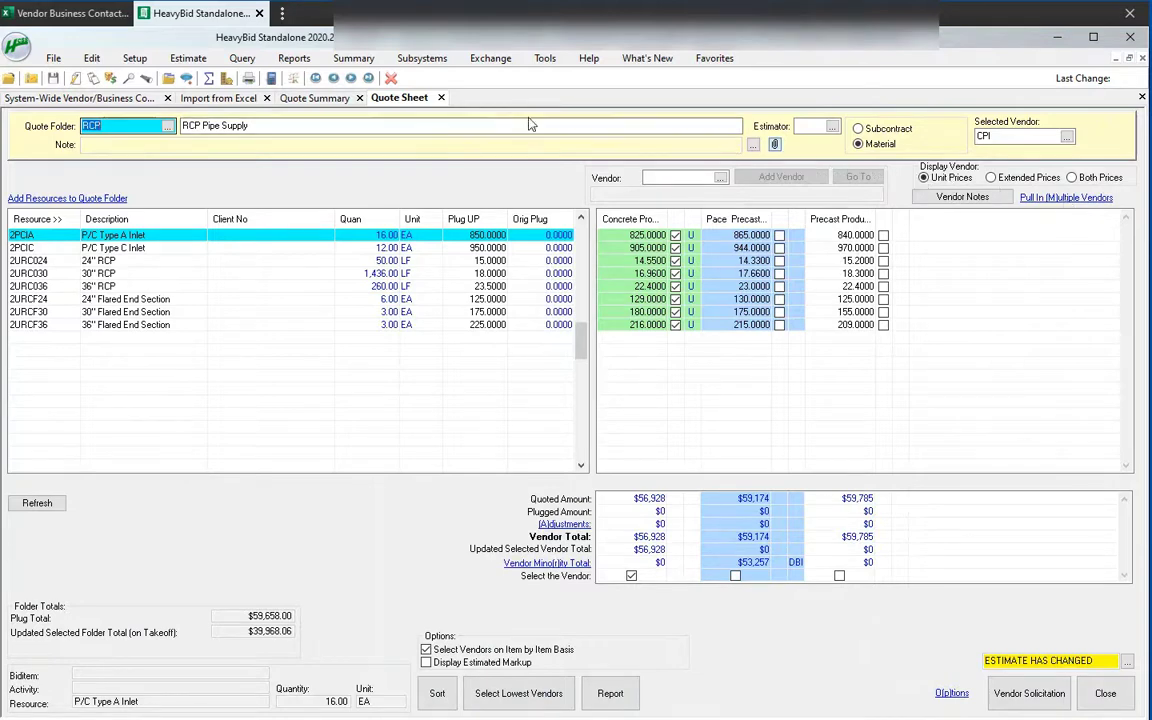
# - Show HeavyBid's available subsystems
pyautogui.click(421, 60)
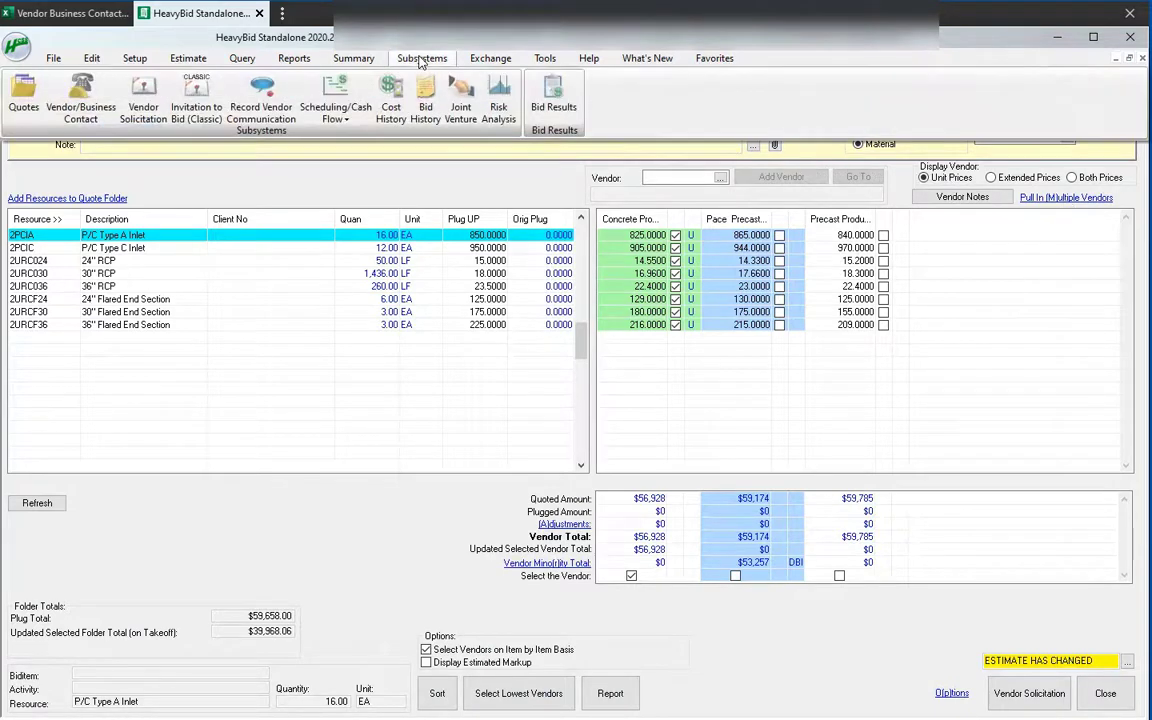